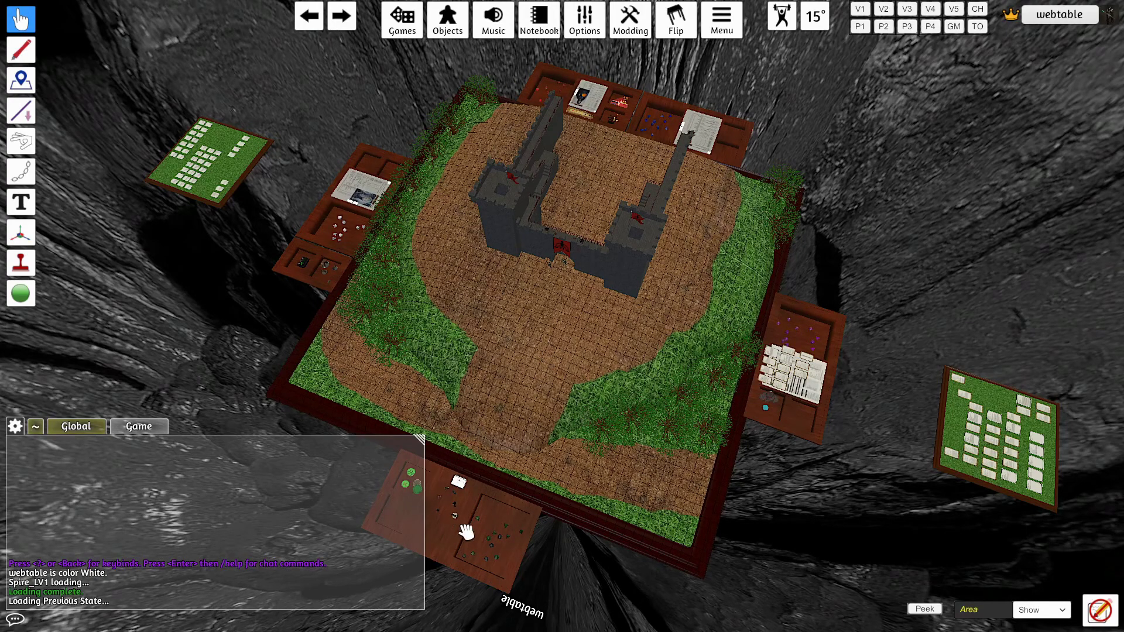
Examine the tray with cards and purple dice beside the battle map and the green card board next to it
click(454, 478)
scroll(837, 420, up, 10)
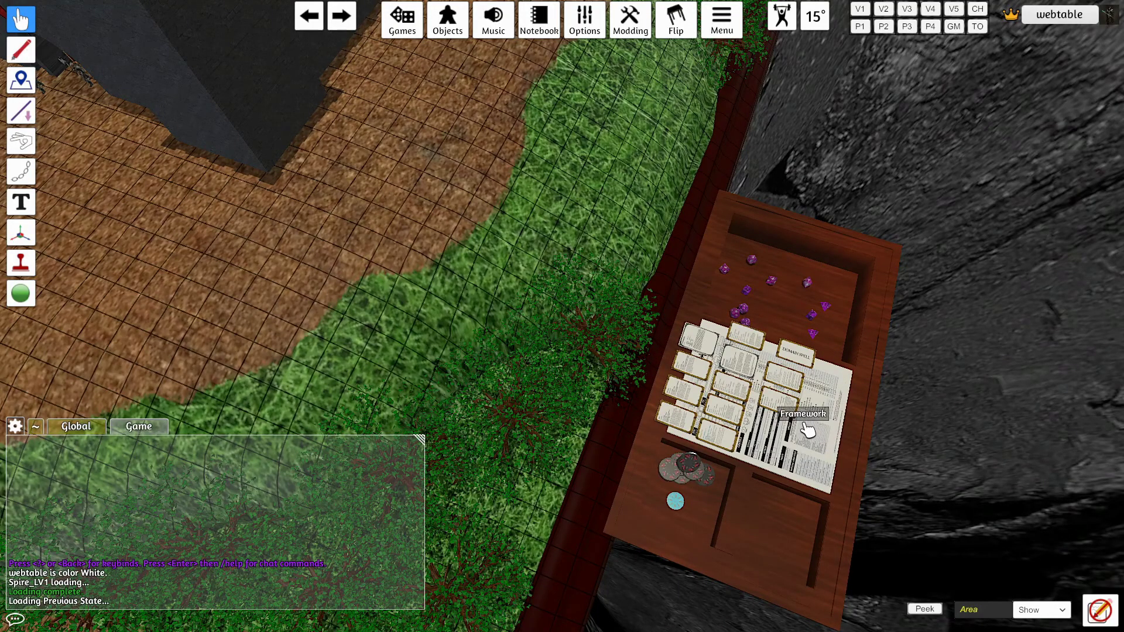
scroll(808, 430, down, 1)
scroll(808, 431, down, 10)
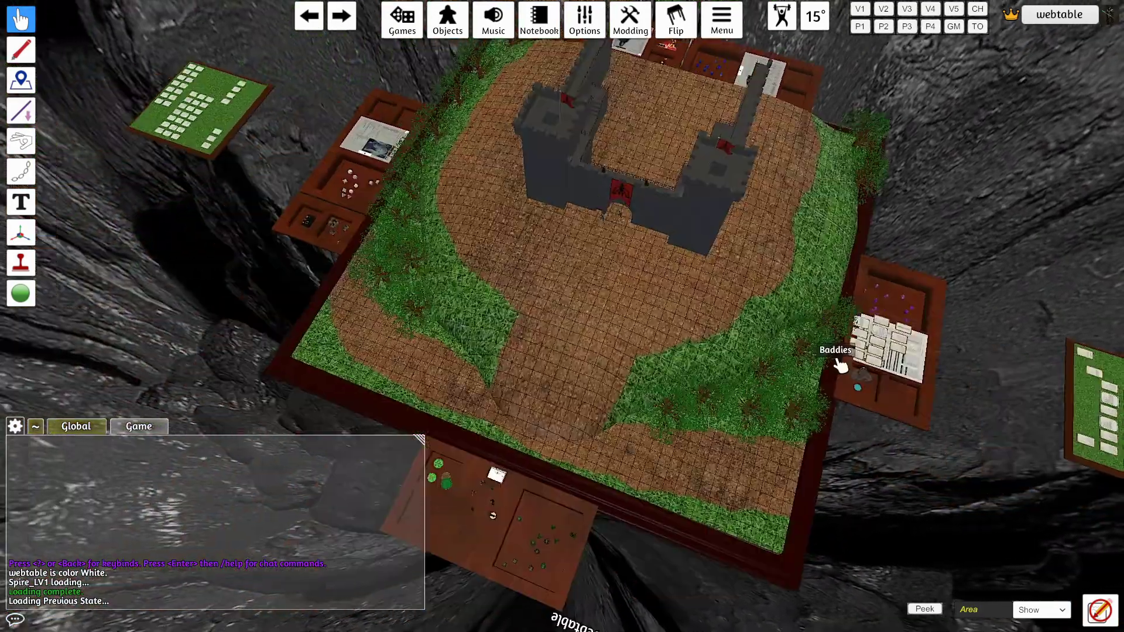
scroll(840, 366, down, 2)
drag(940, 418, 649, 385)
scroll(809, 444, up, 5)
drag(919, 430, 725, 386)
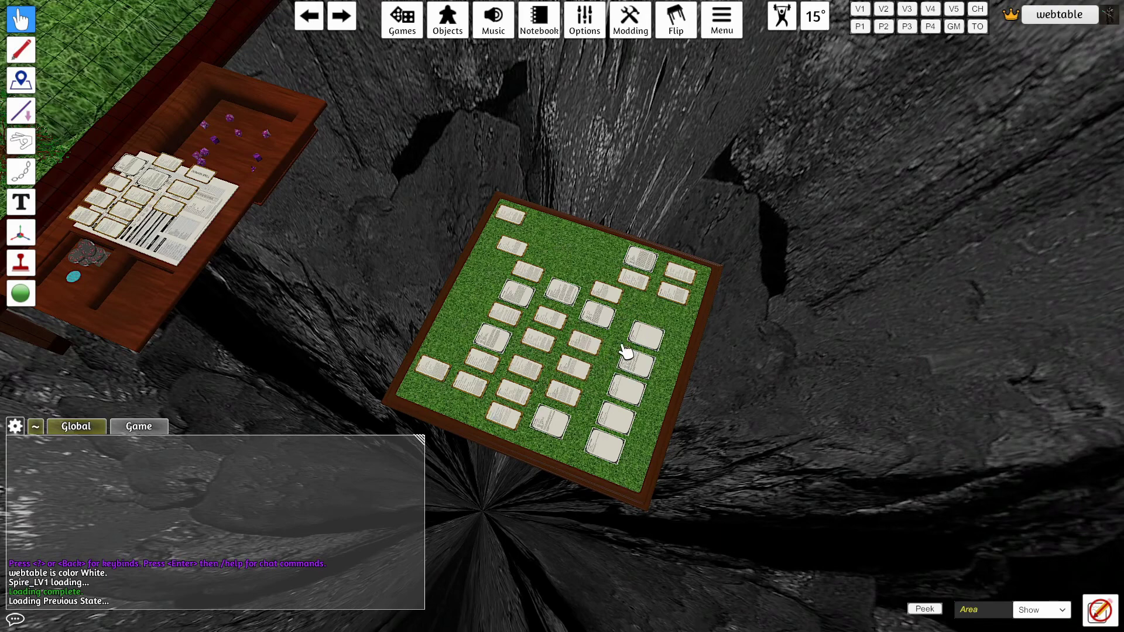
drag(668, 317, 842, 323)
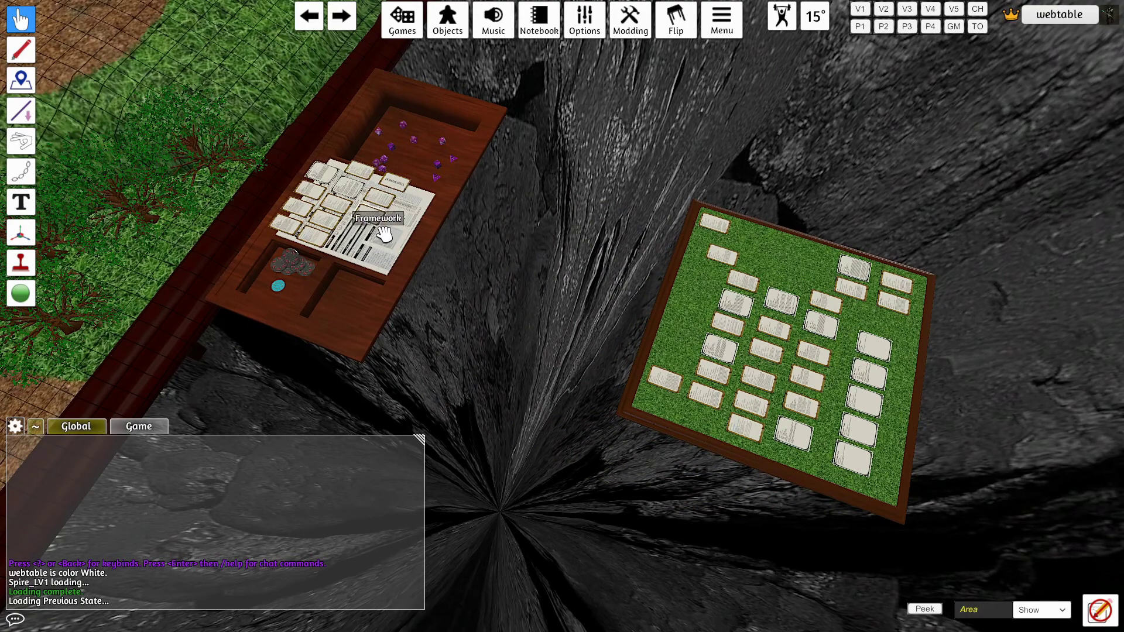
drag(385, 234, 732, 289)
scroll(623, 286, down, 5)
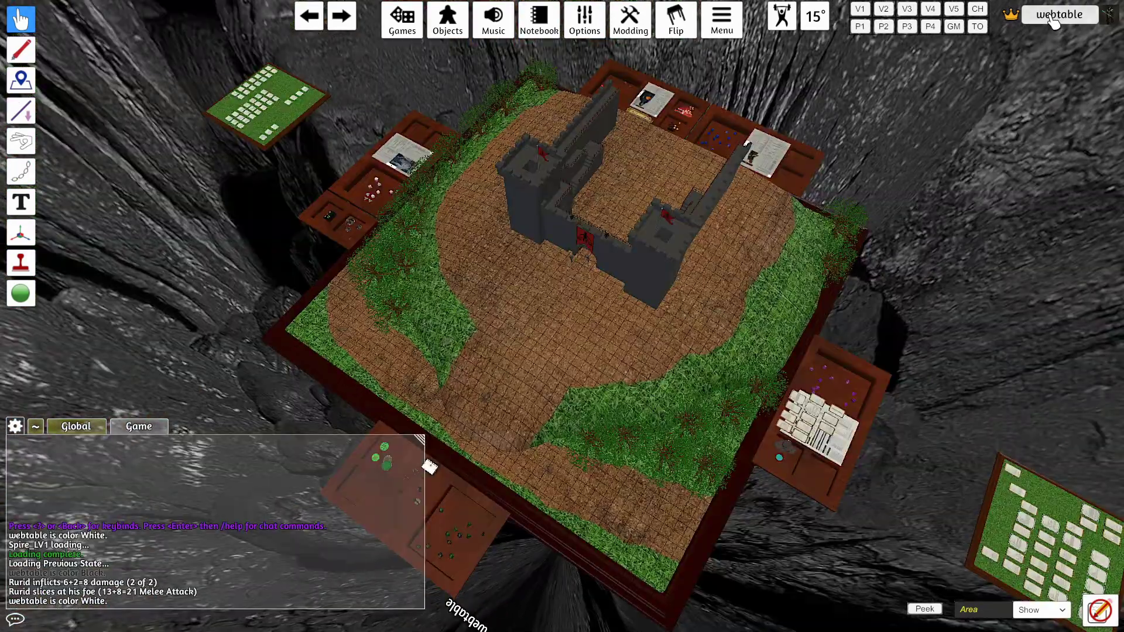
Change the player's color to Black
click(1054, 16)
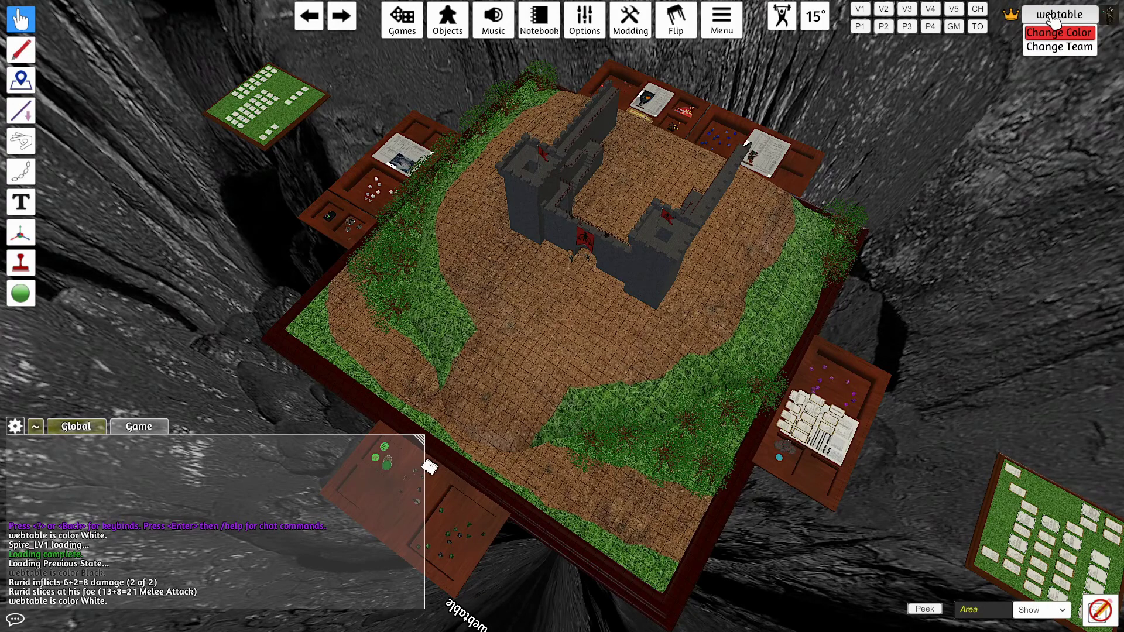
click(1054, 31)
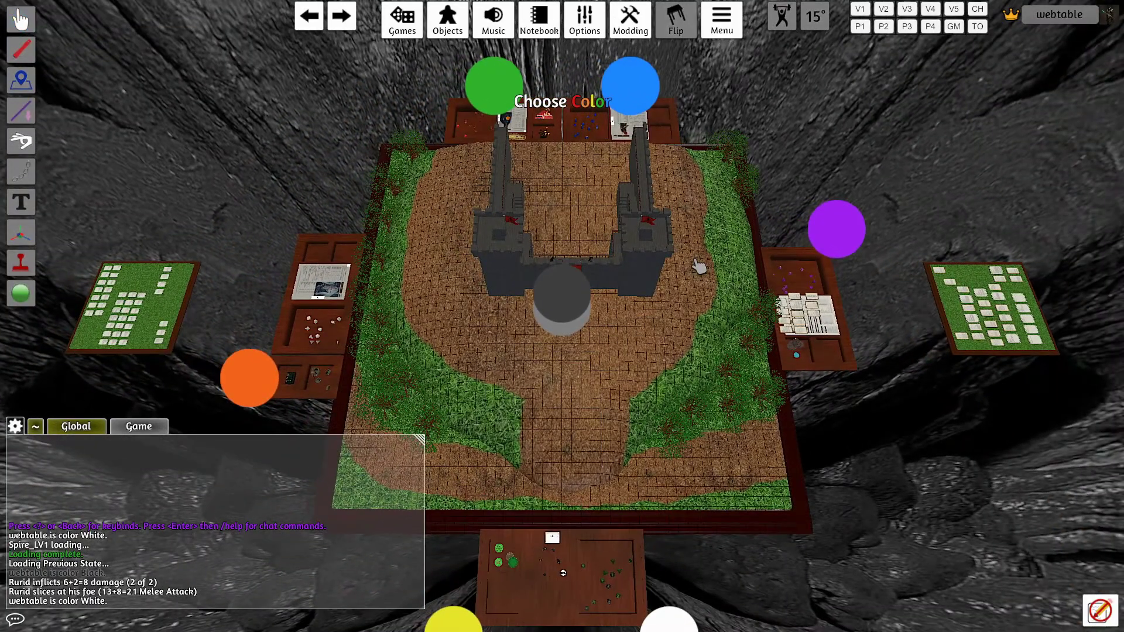
click(578, 295)
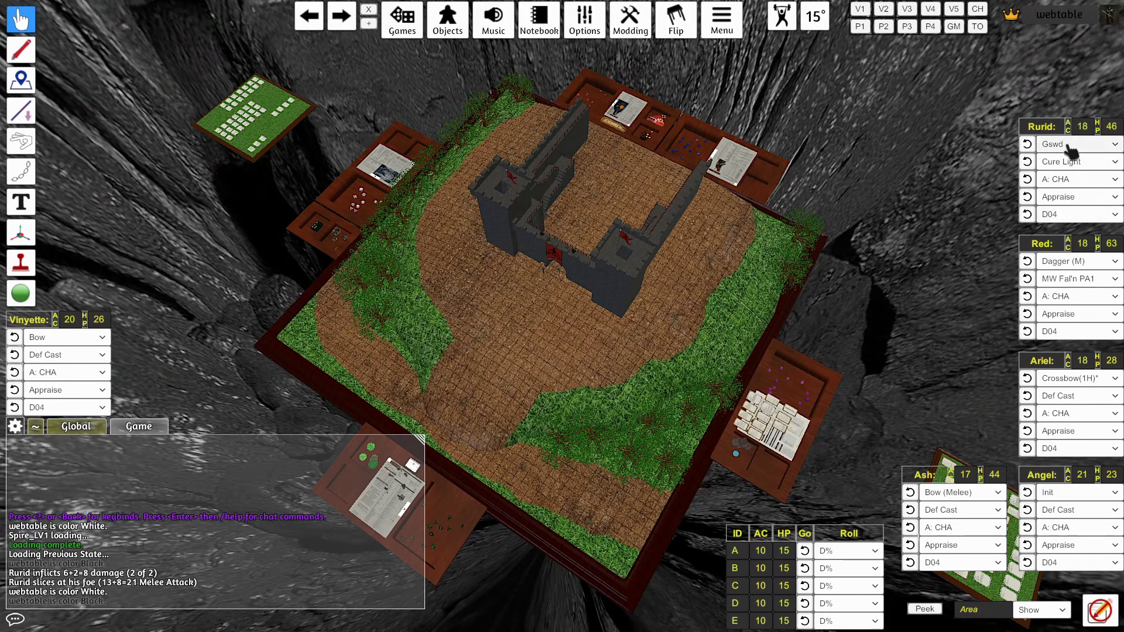
Examine Rurid's roll lists for weapons, spells, ability checks and saves, skills and dice
click(1115, 146)
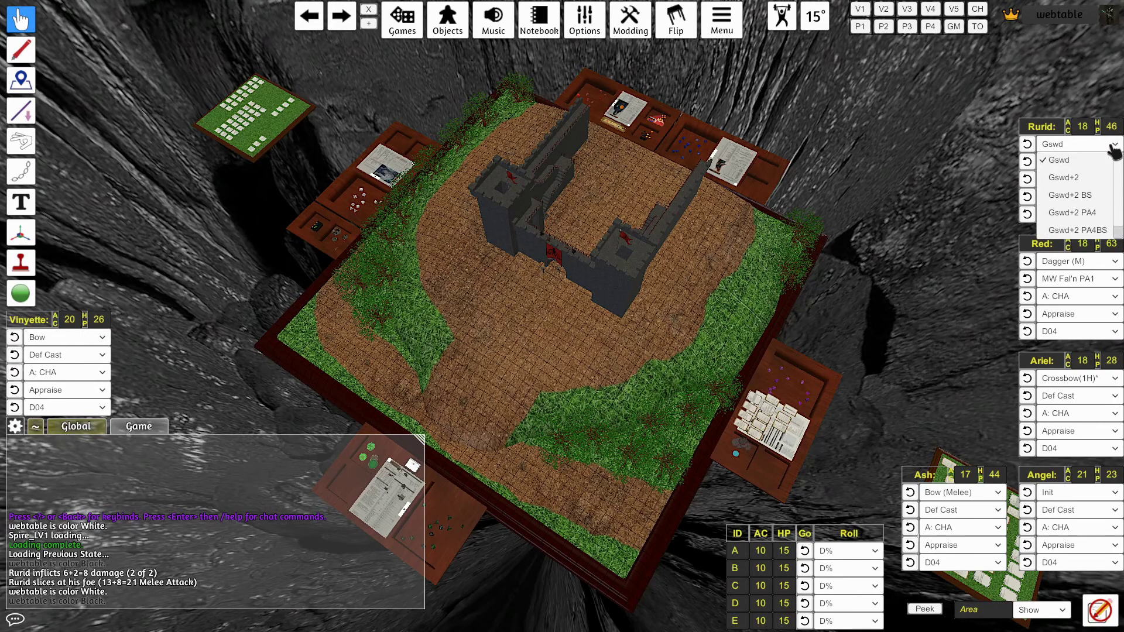
click(1115, 146)
click(1116, 164)
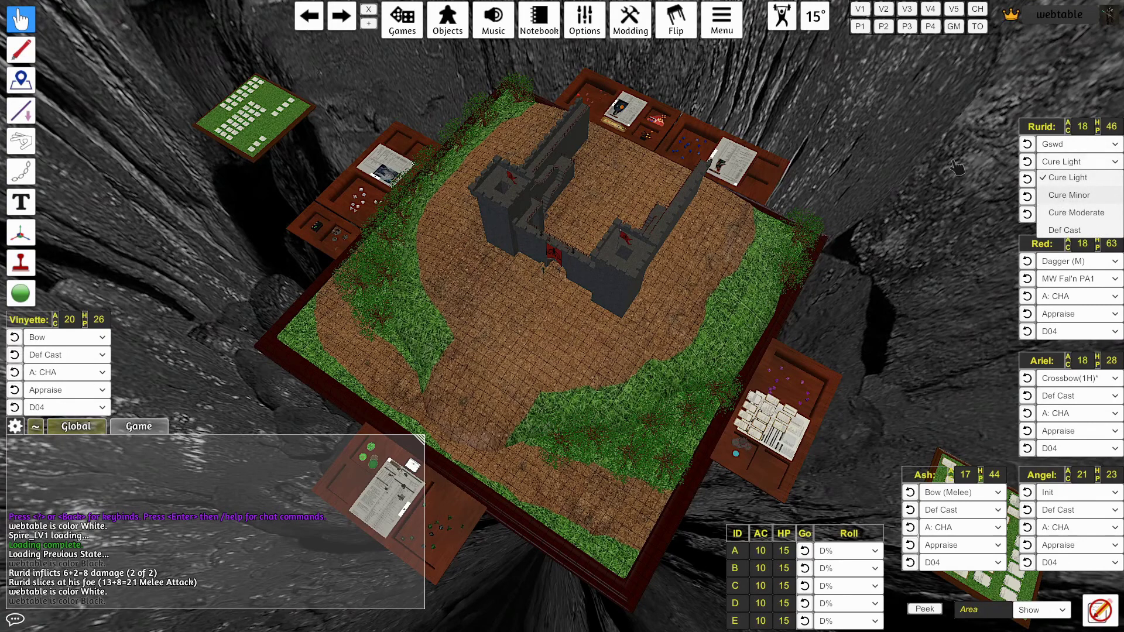
click(1112, 179)
click(1114, 181)
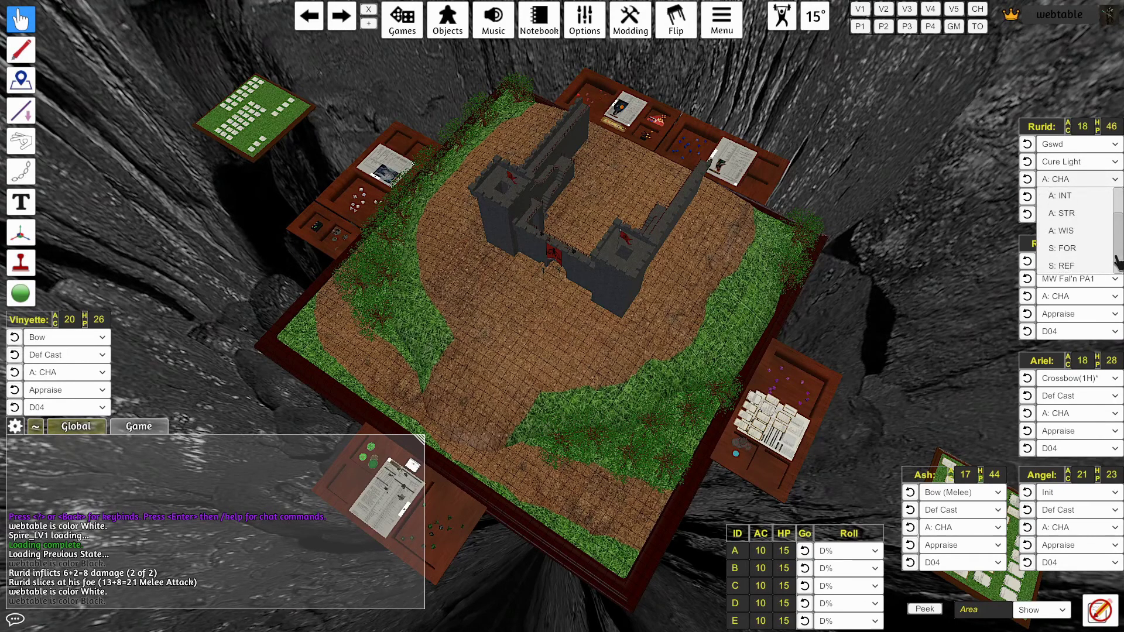
click(984, 204)
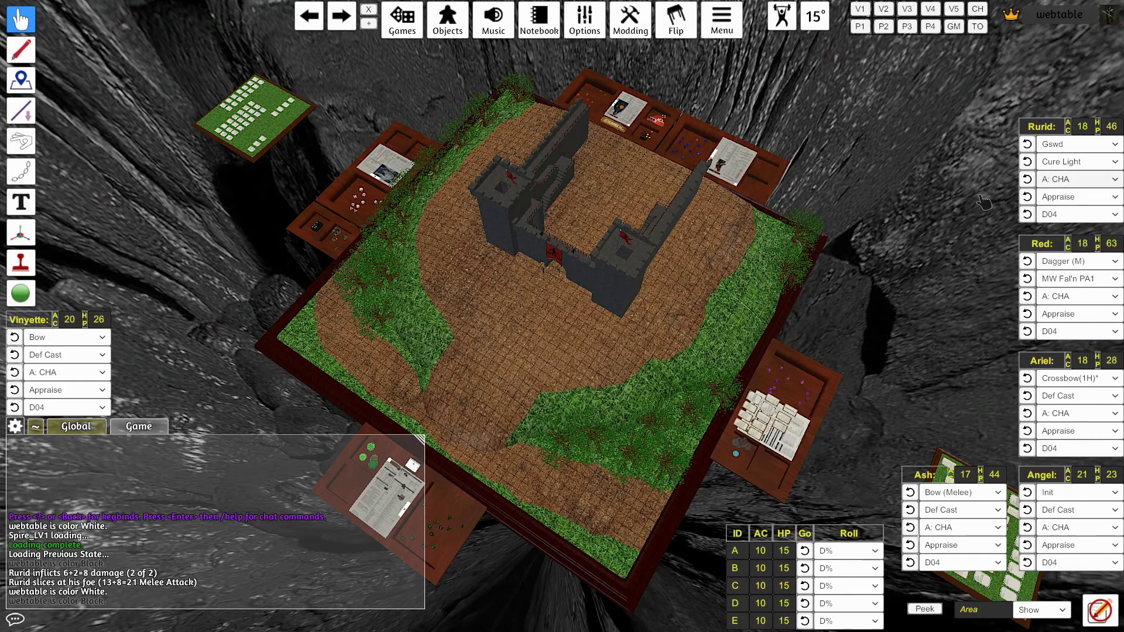
click(1114, 200)
click(1115, 200)
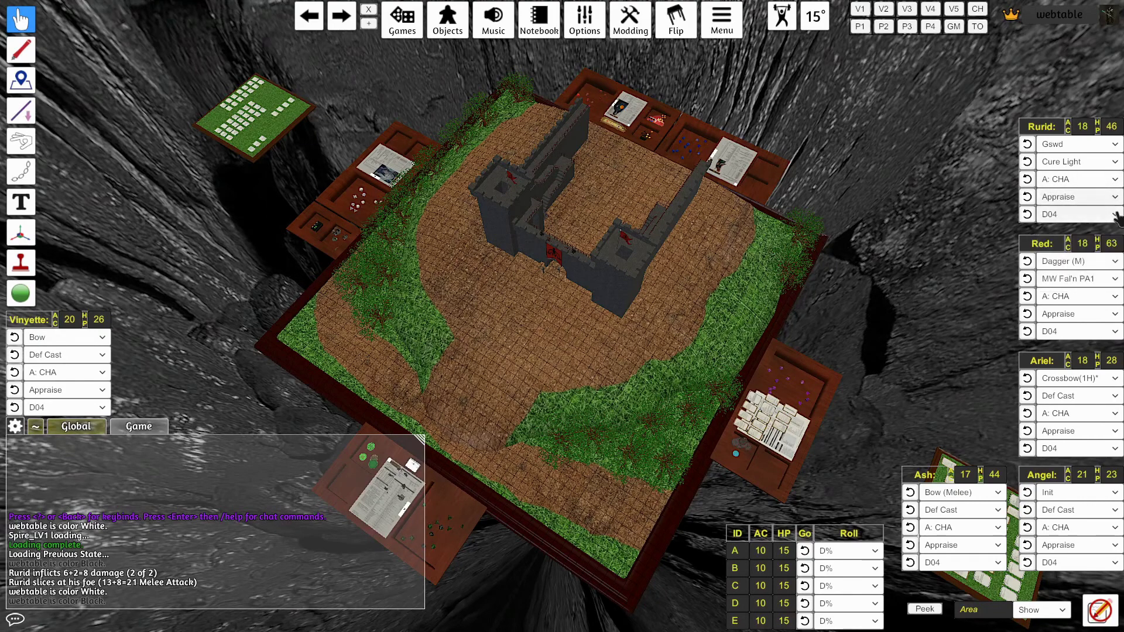
click(1116, 216)
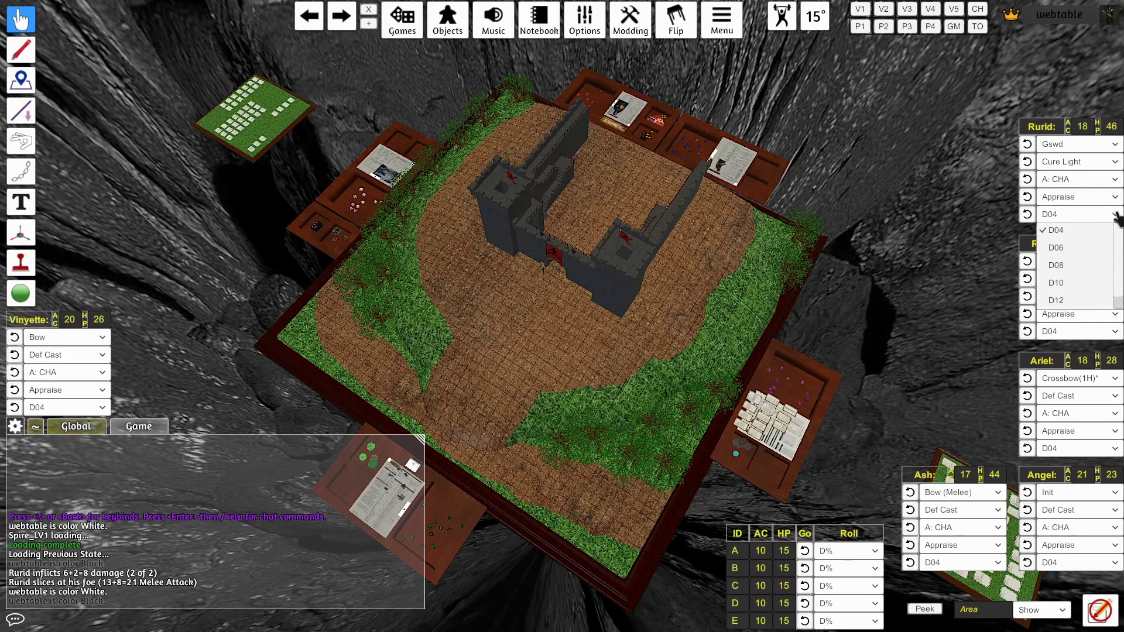
click(972, 196)
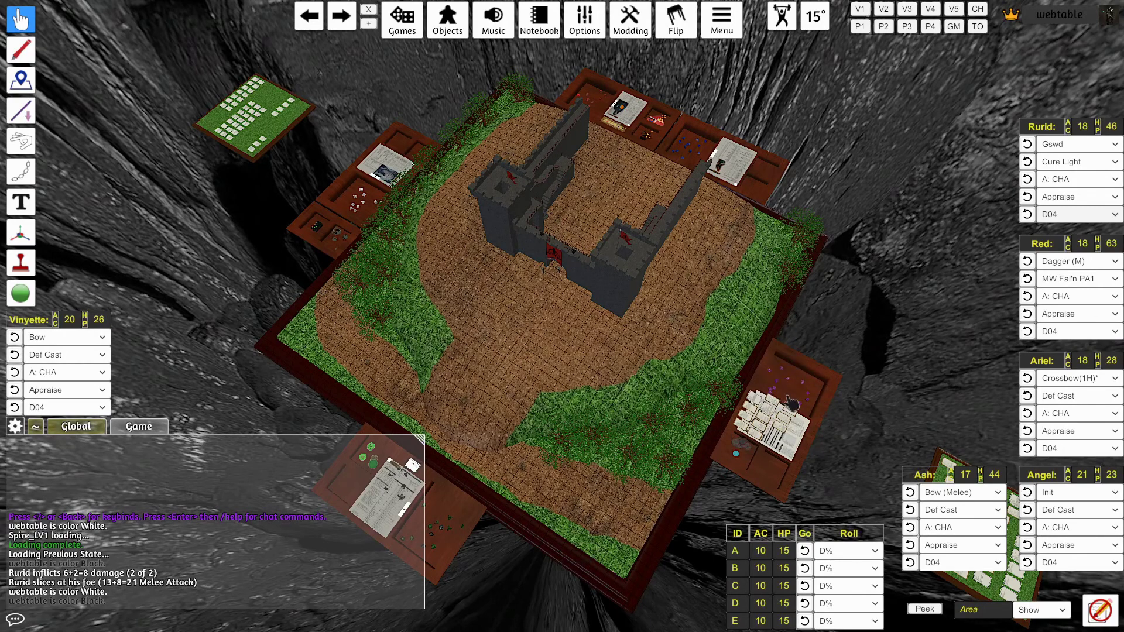
Choose Gswd as Rurid's weapon and roll its attack and damage
click(1077, 146)
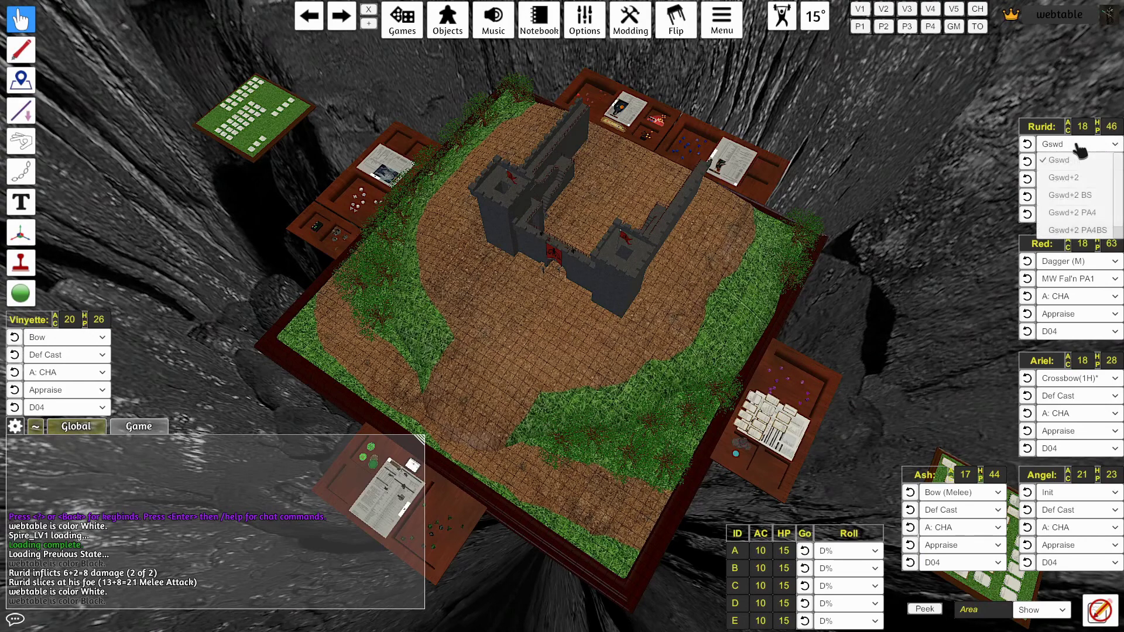
click(1054, 160)
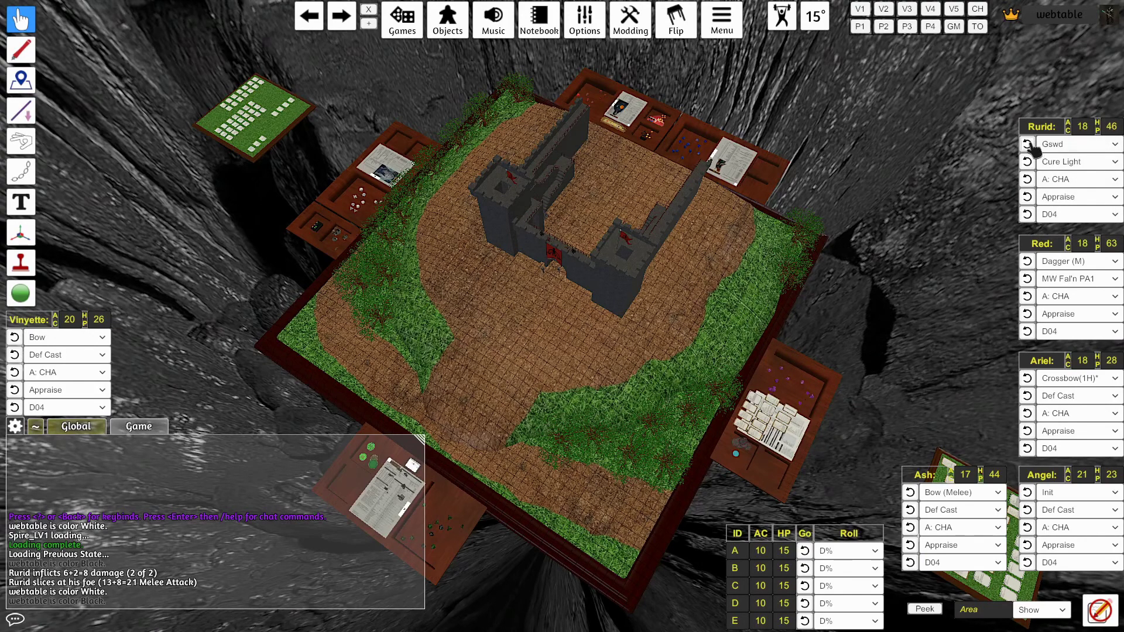
click(1029, 144)
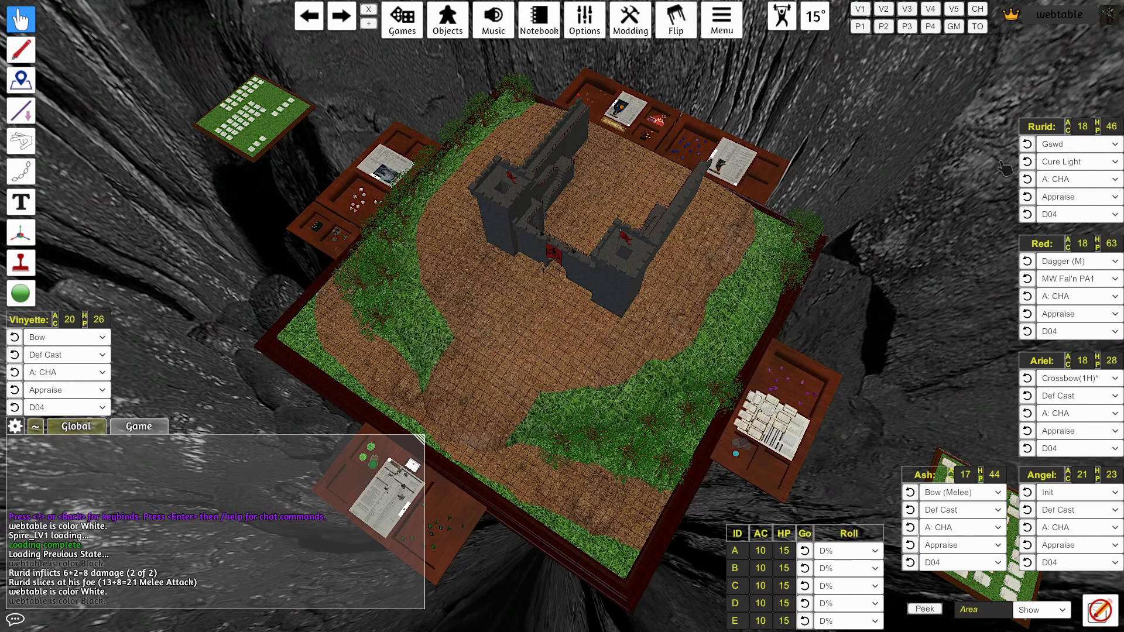
click(792, 393)
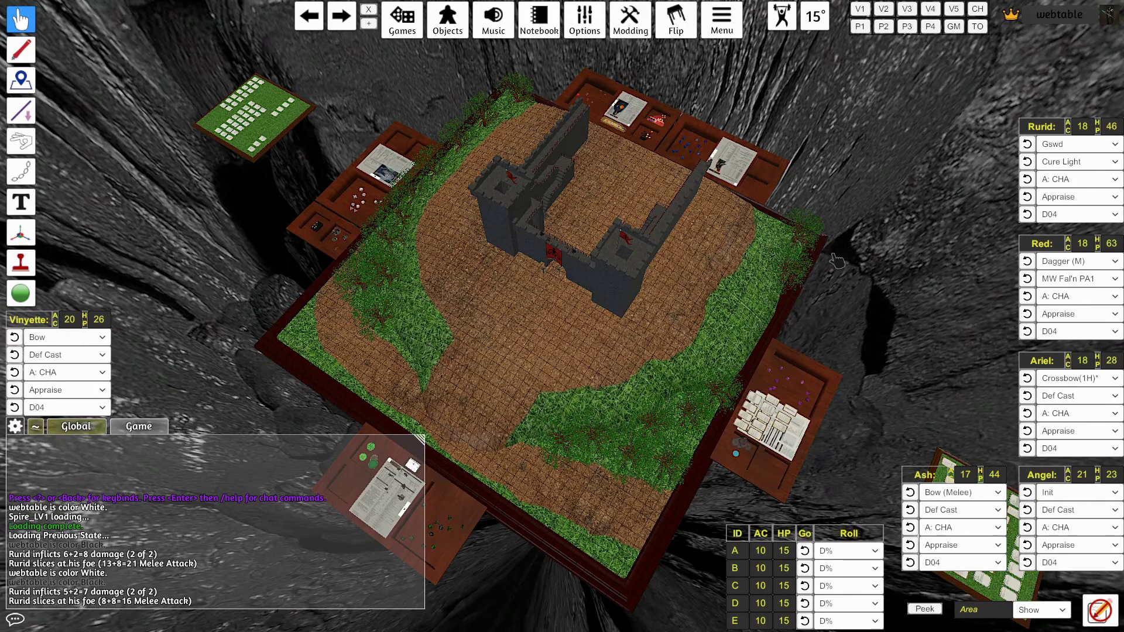
Switch Rurid's weapon to Gswd+2 and roll its attack and damage
click(1079, 151)
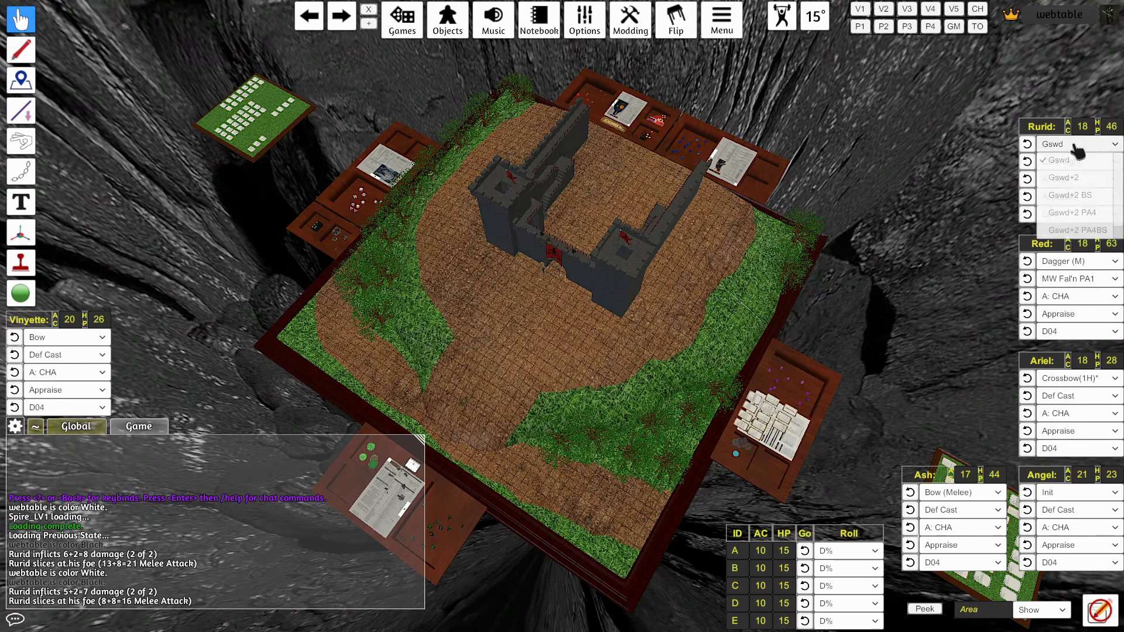
click(1074, 179)
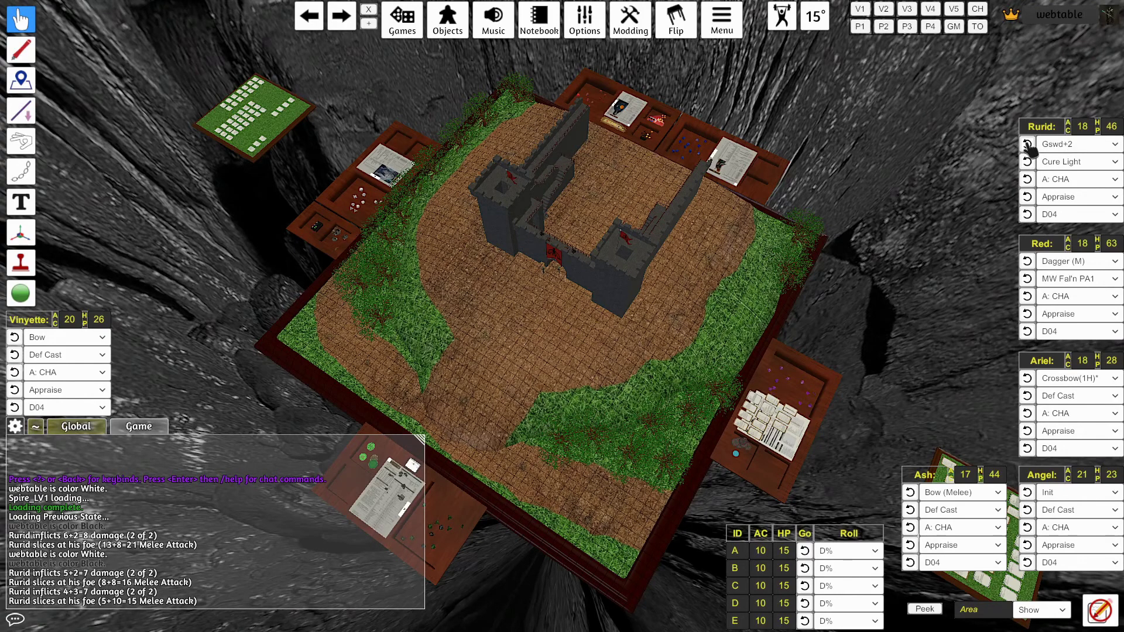
click(1028, 144)
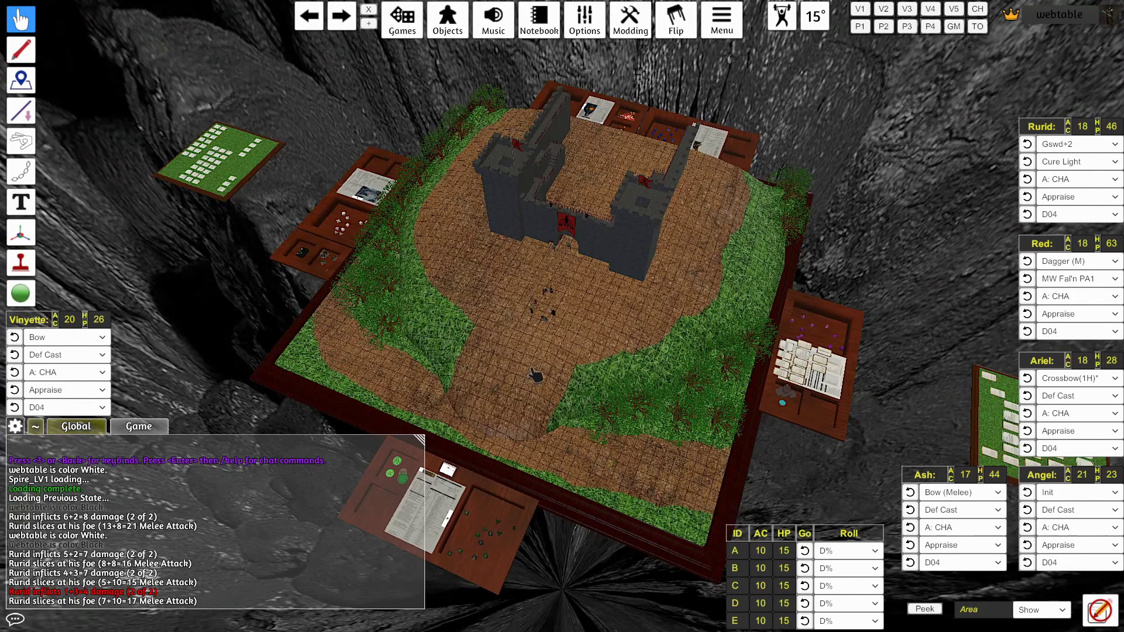
Move the Ash miniature slightly across the grid among the party figures in front of the castle
mouse_move(537, 377)
mouse_down()
mouse_move(555, 383)
mouse_move(545, 357)
mouse_up()
scroll(544, 356, up, 10)
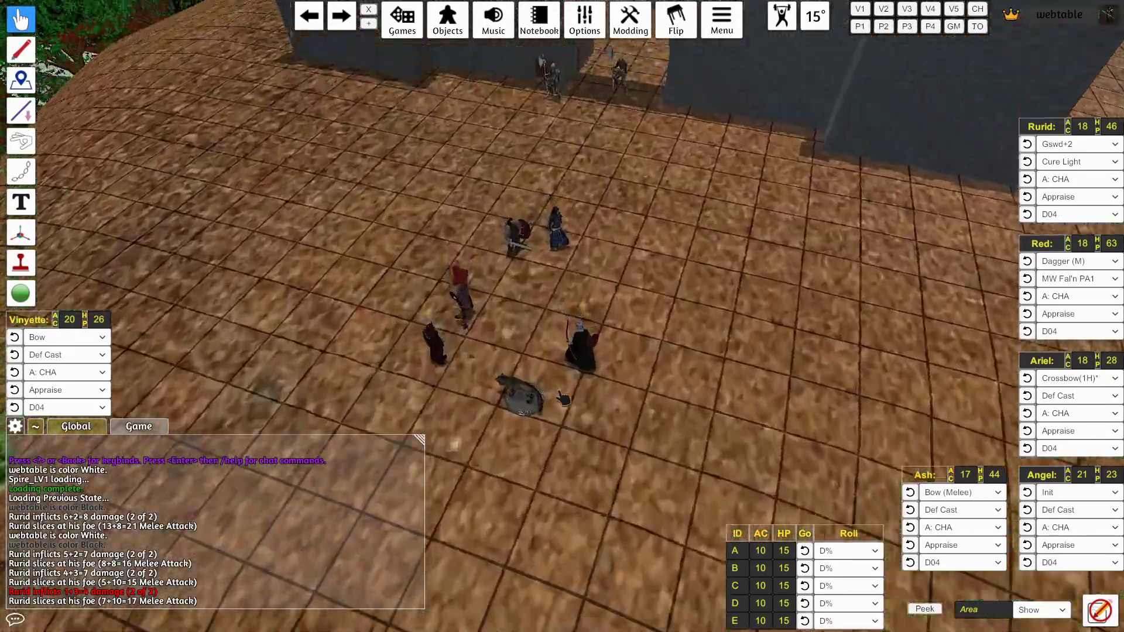
scroll(561, 392, up, 3)
key(s)
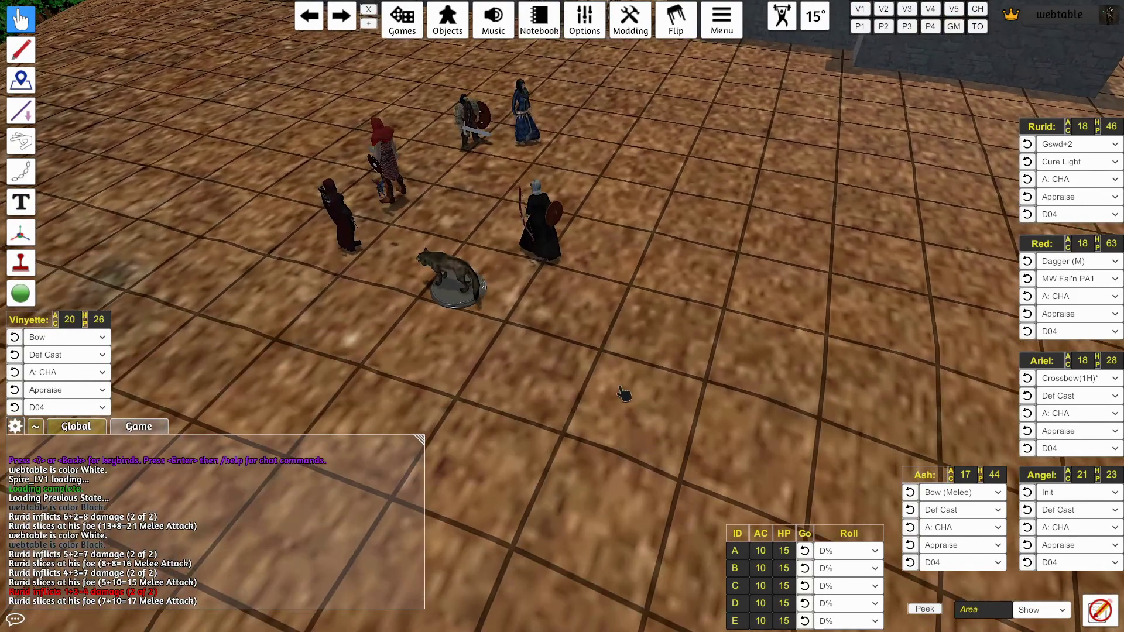
drag(624, 394, 629, 431)
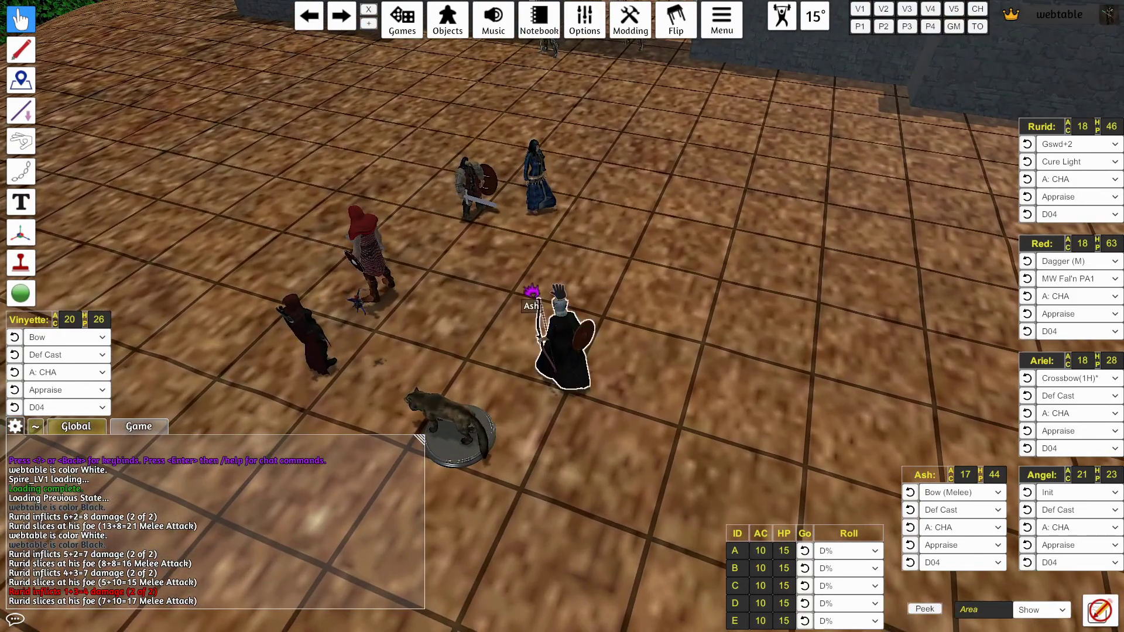
drag(375, 251, 386, 265)
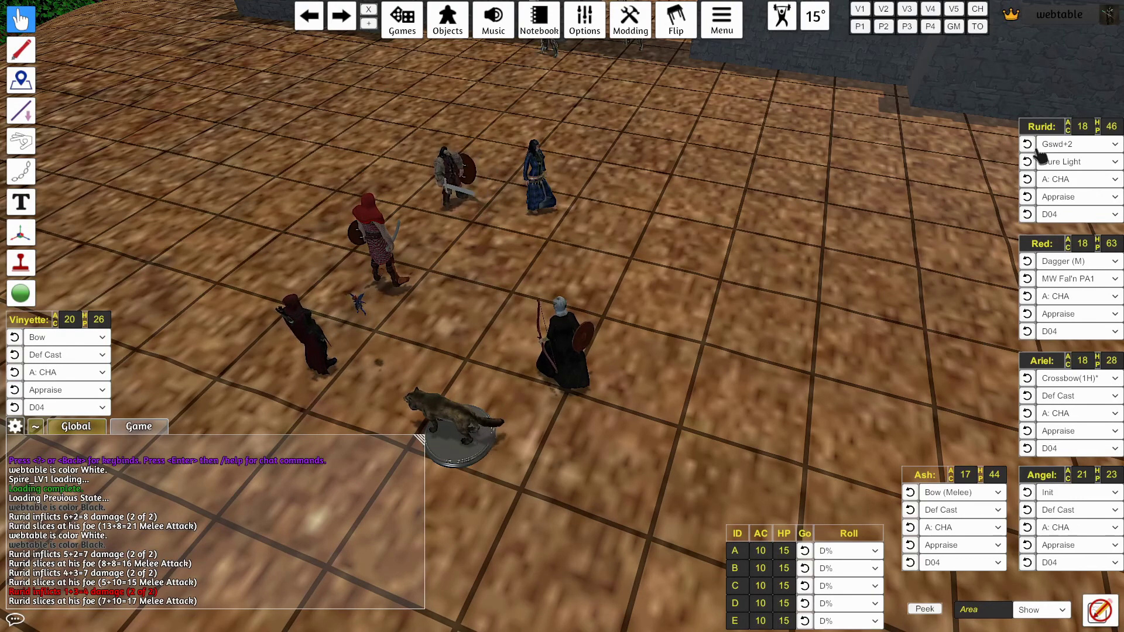
drag(577, 340, 550, 315)
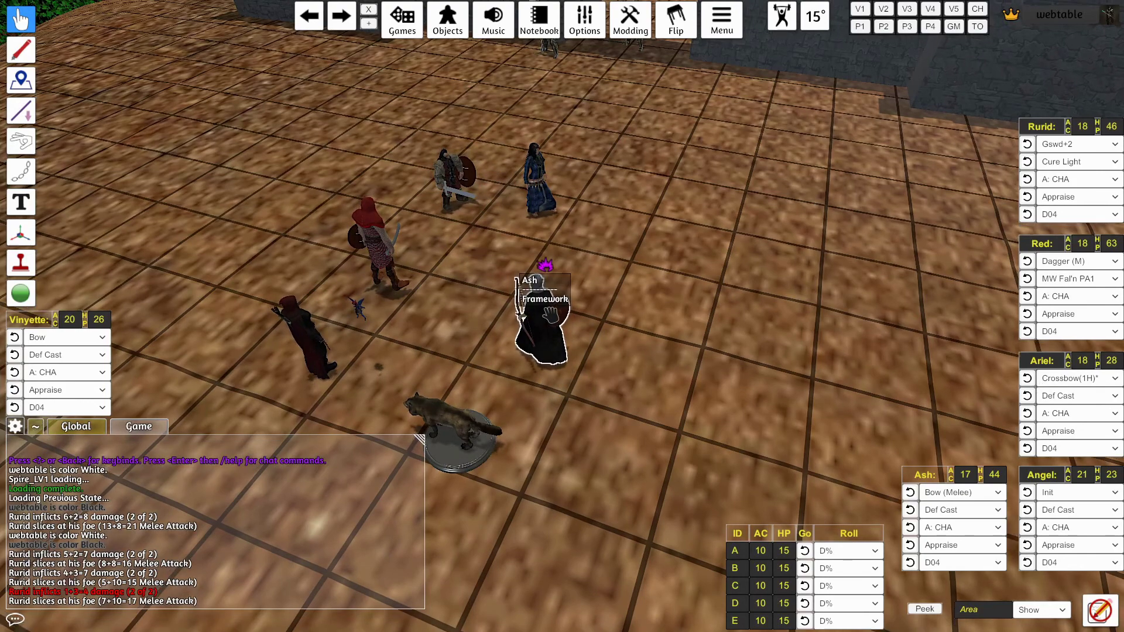
Set the Ash miniature's looping effect to 2 and, after that plays, to 3 (Die)
right_click(550, 332)
mouse_move(637, 339)
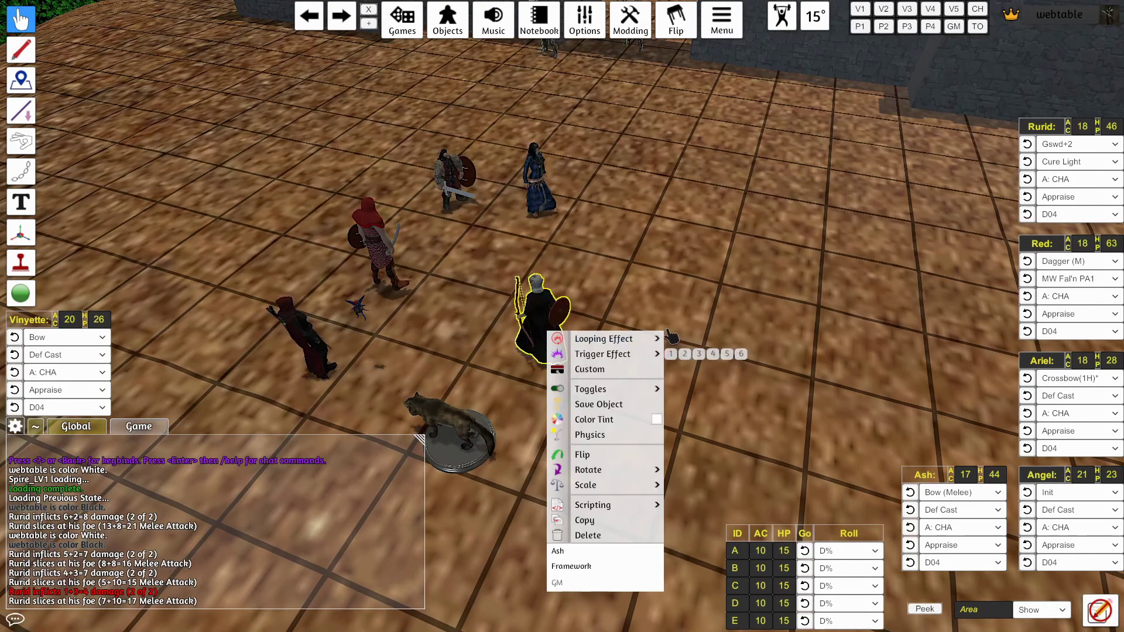
click(687, 340)
click(660, 292)
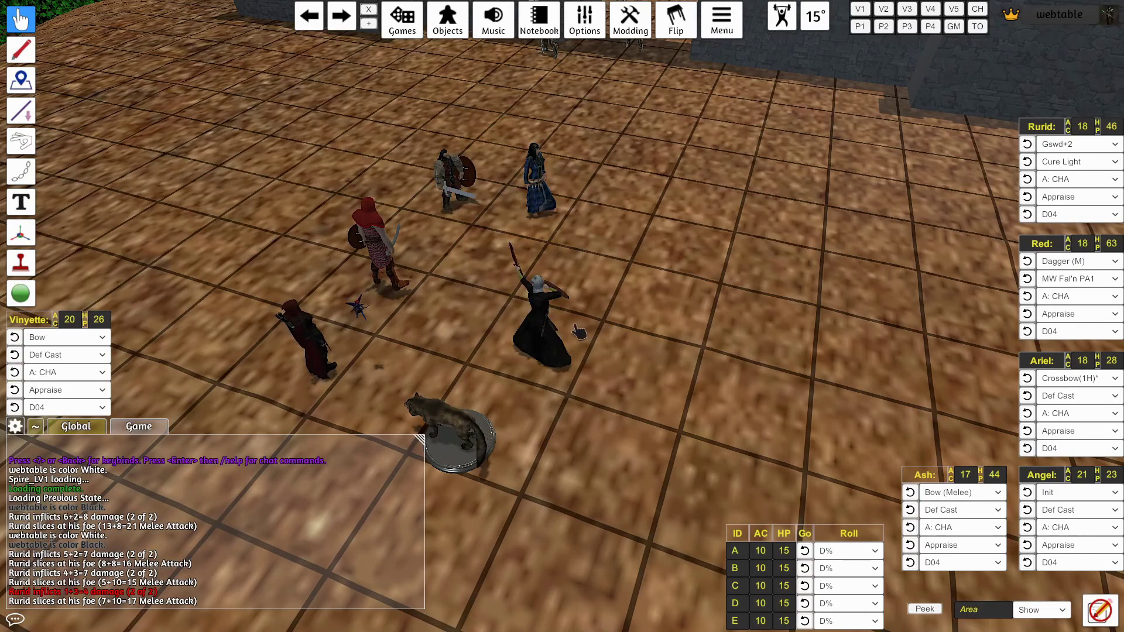
right_click(545, 320)
mouse_move(623, 327)
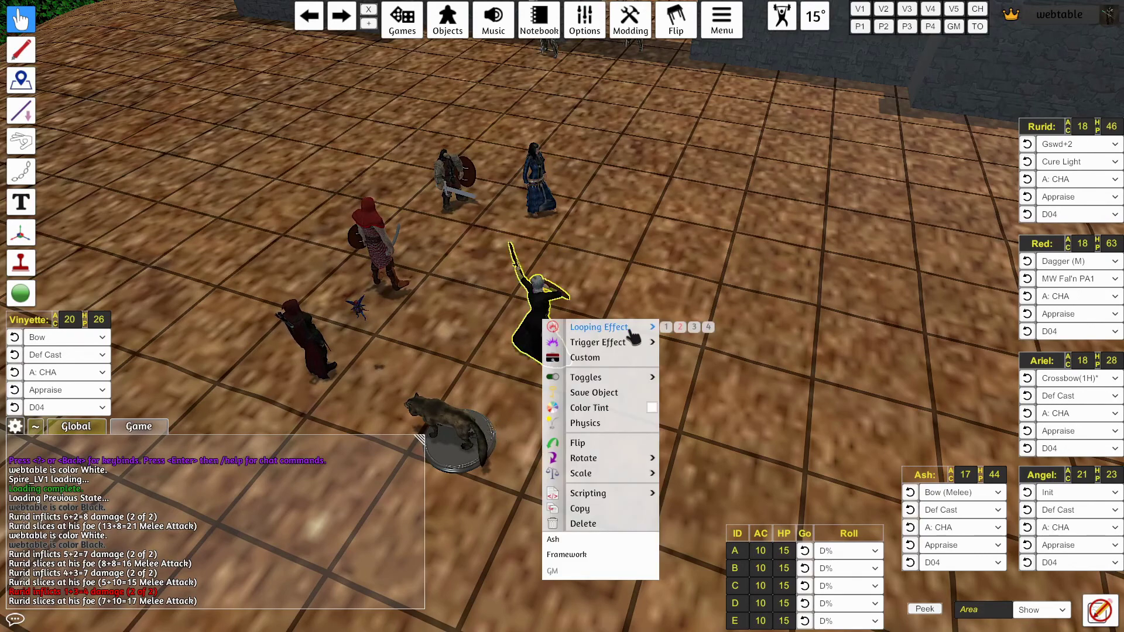
click(695, 329)
click(716, 233)
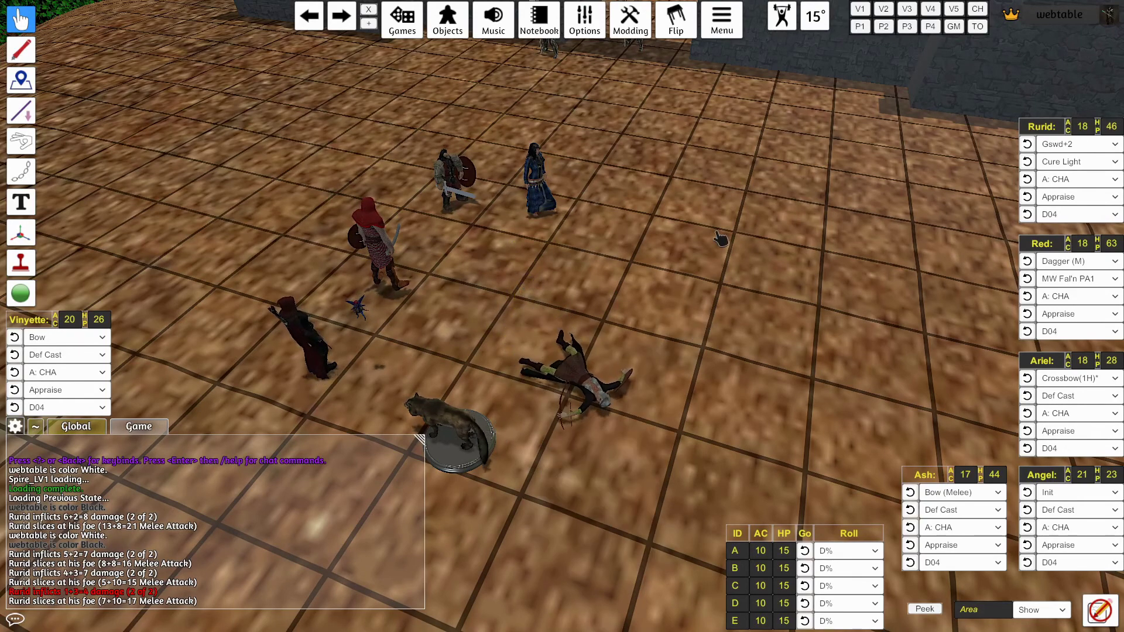
Switch the Ash miniature to looping effect 4, then return it to its idle looping effect
right_click(574, 356)
mouse_move(632, 373)
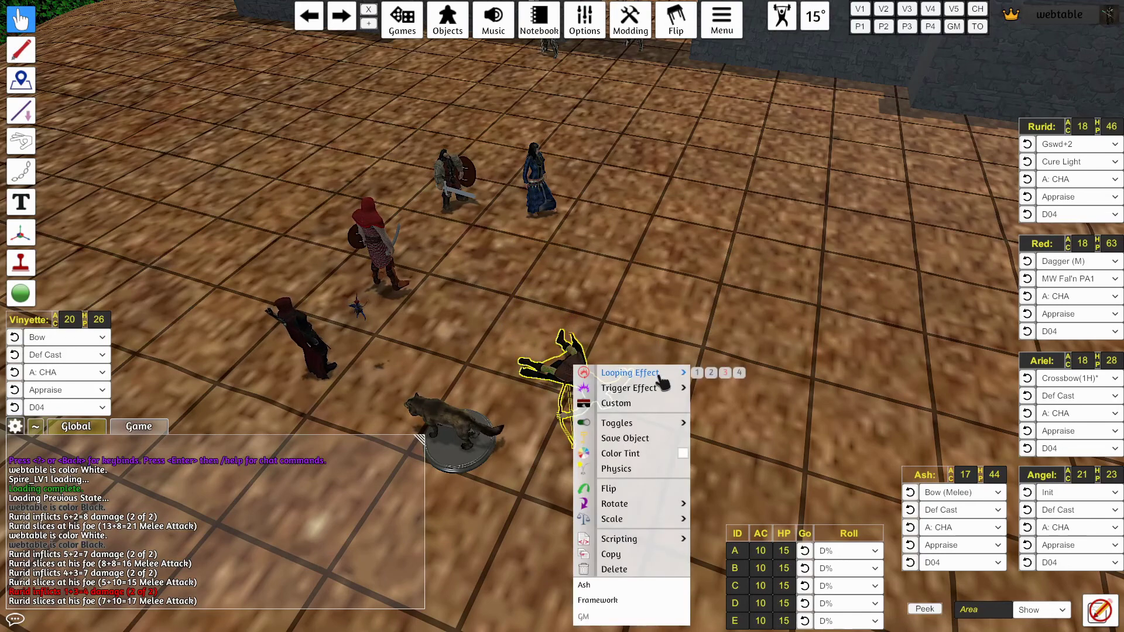
click(740, 373)
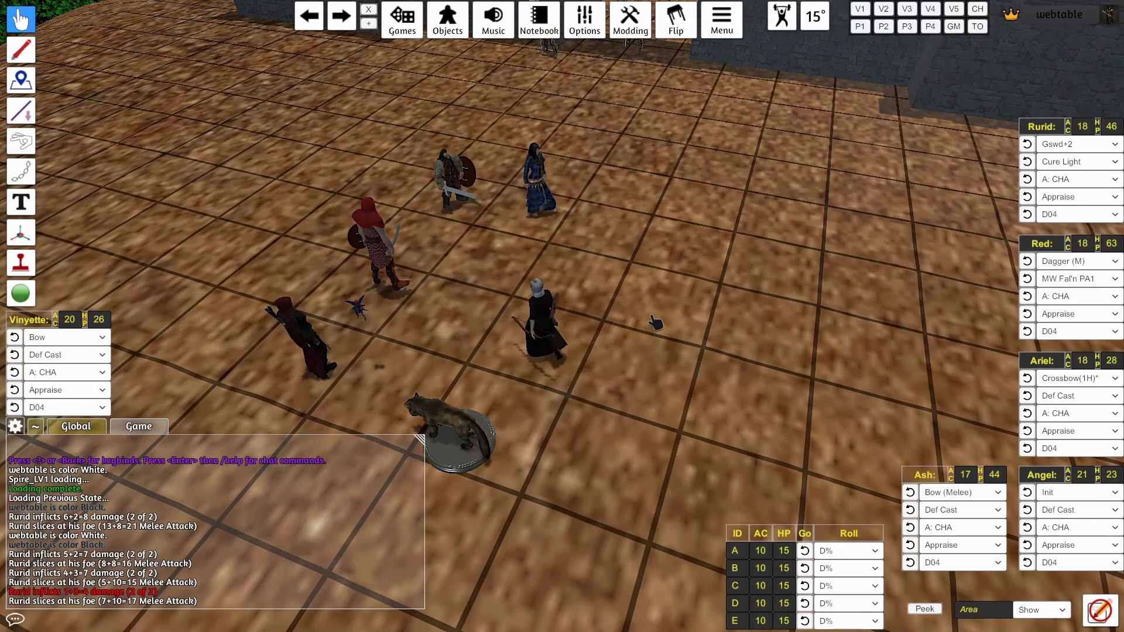
right_click(552, 335)
mouse_move(658, 341)
click(629, 304)
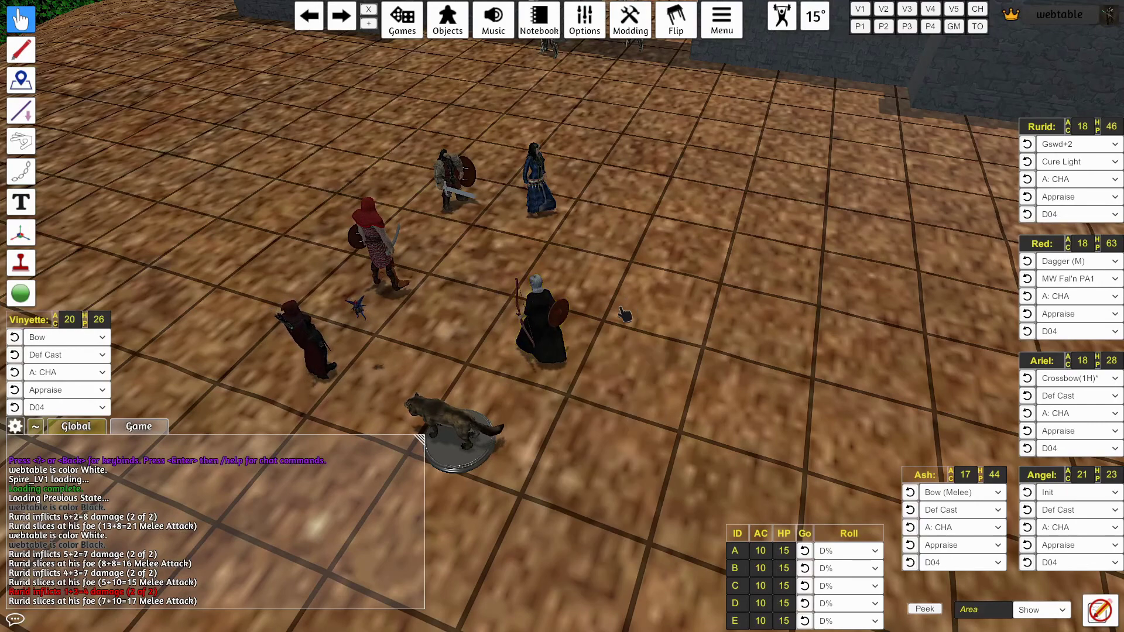
Nudge the Ash miniature slightly on the grid and play its trigger effect 2 (Attack 2)
mouse_move(547, 332)
mouse_down()
mouse_move(606, 275)
mouse_move(622, 183)
mouse_move(538, 341)
mouse_up()
right_click(538, 341)
mouse_move(586, 363)
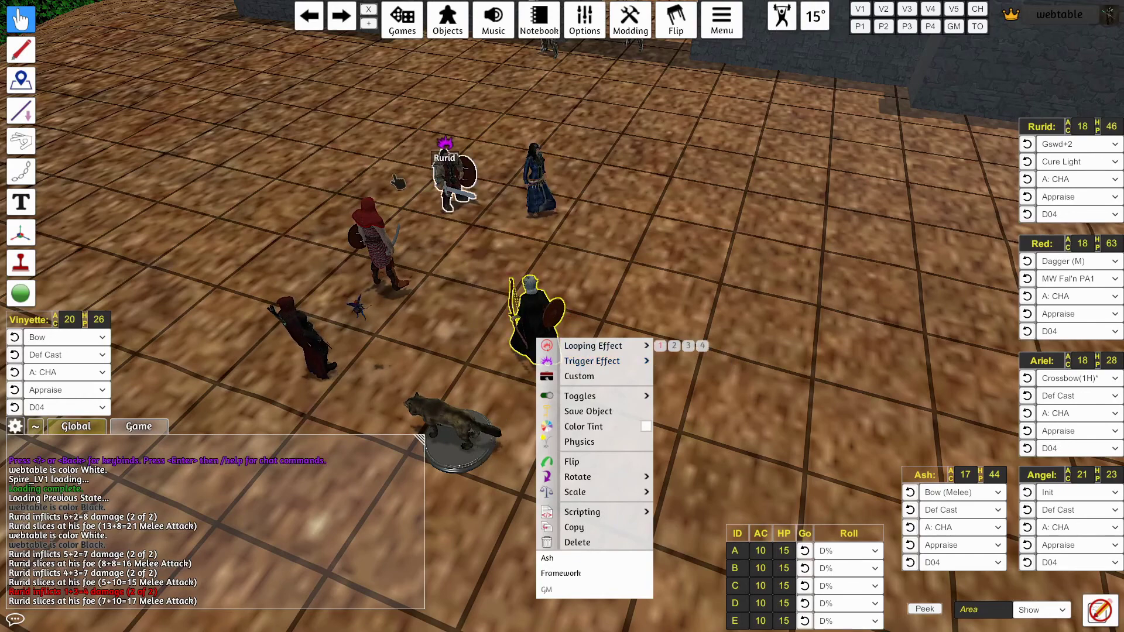
click(628, 260)
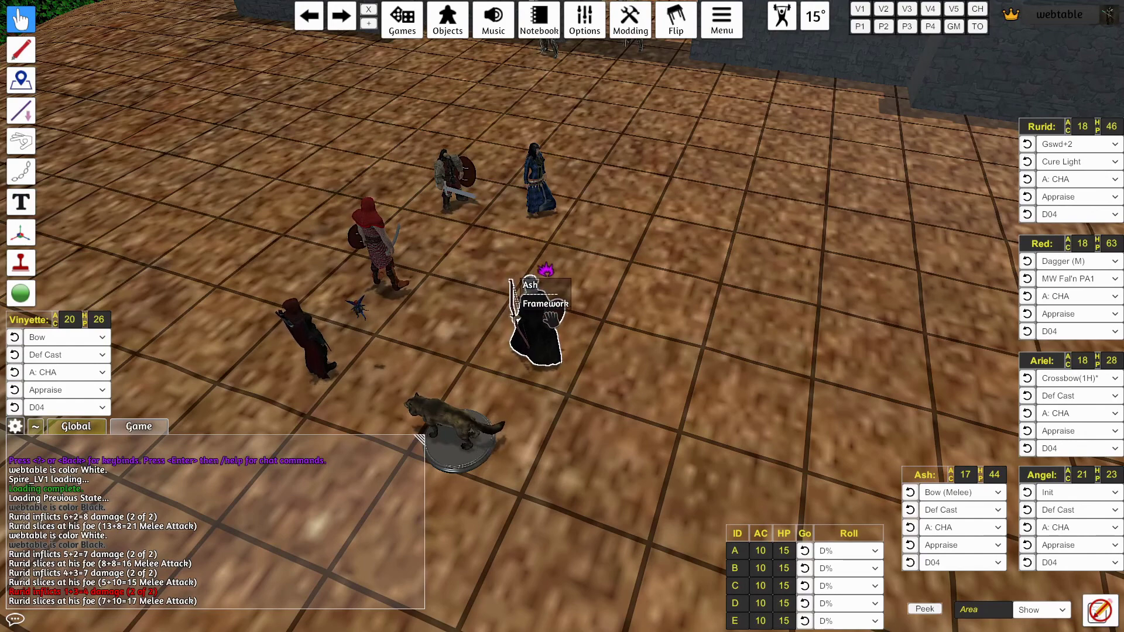
right_click(546, 324)
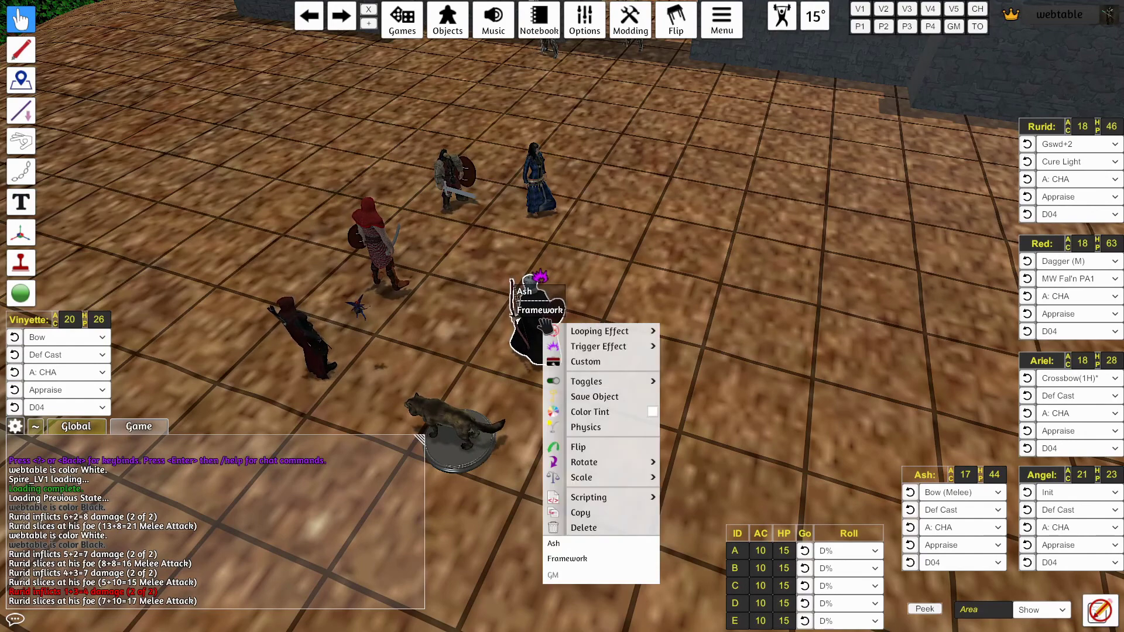
mouse_move(567, 345)
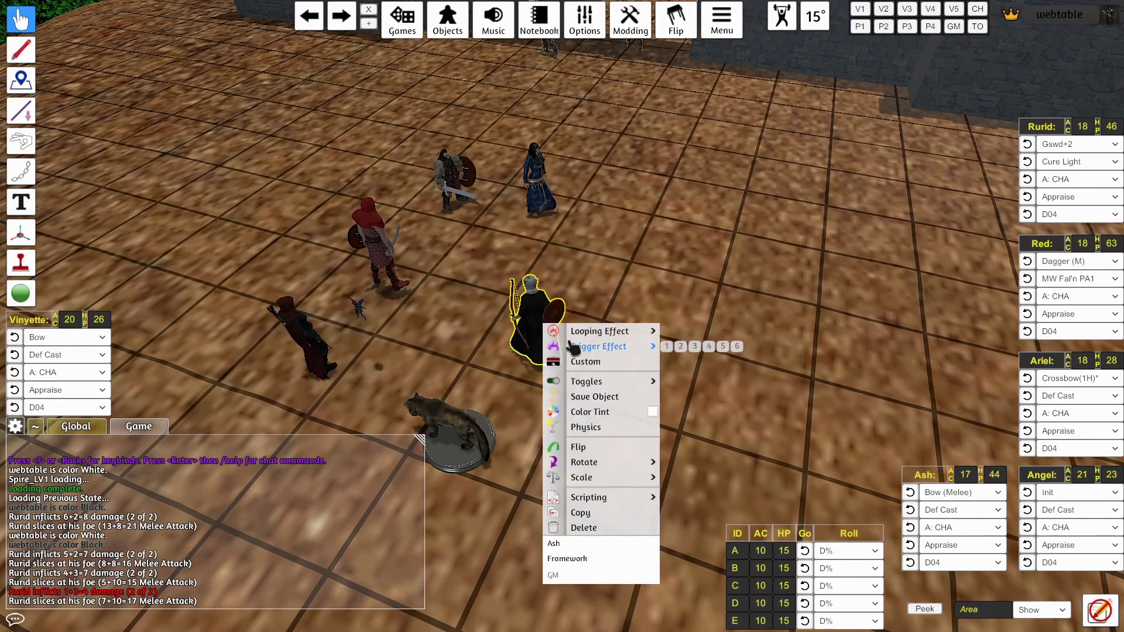
click(680, 348)
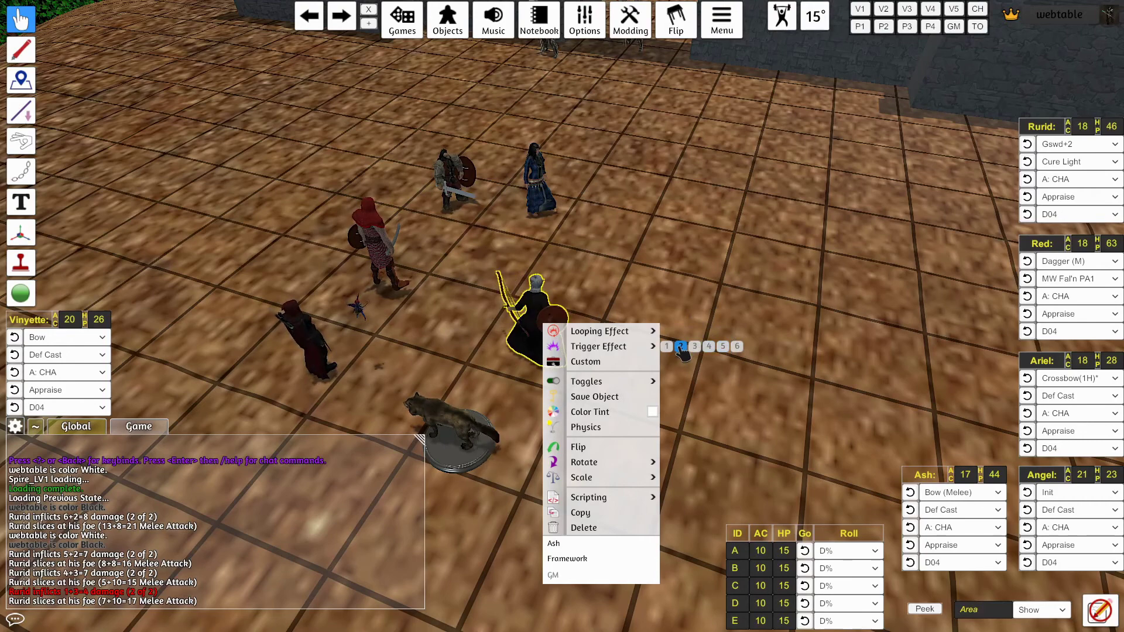
click(674, 274)
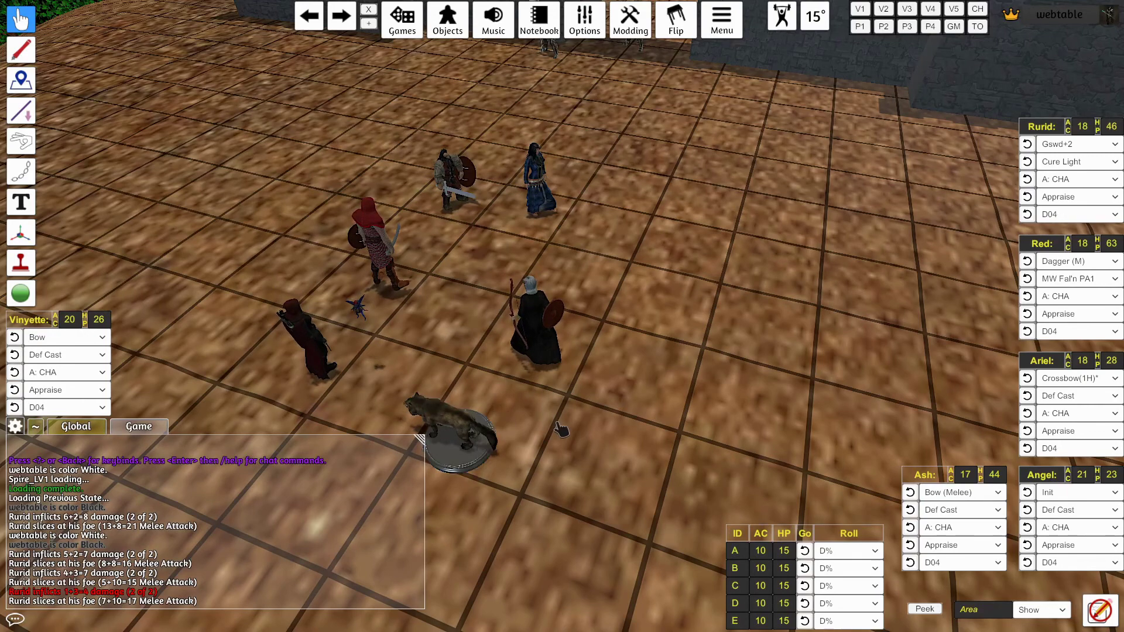
Switch to the CH camera view and move the dark-red hooded miniature a few squares back from the party
scroll(639, 394, down, 2)
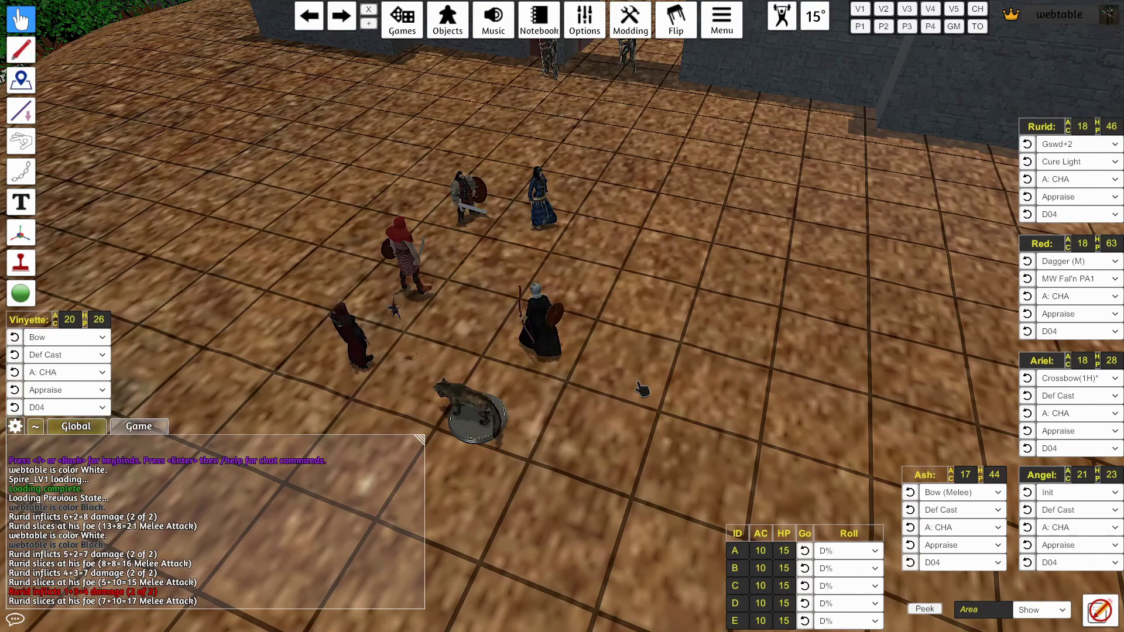
key(a)
key(w)
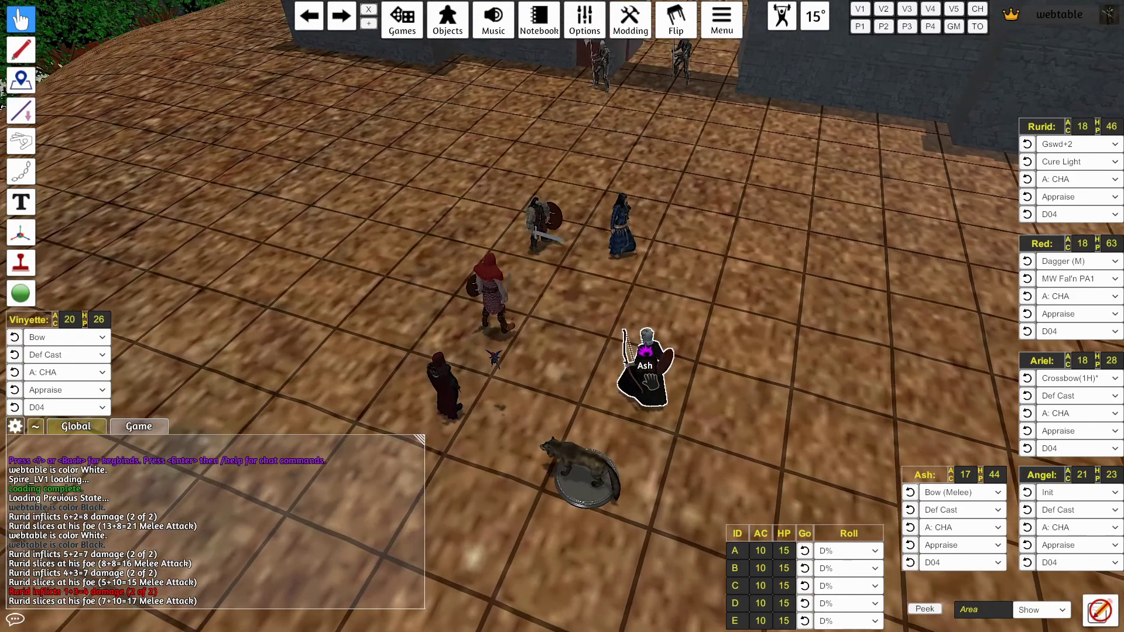
scroll(649, 382, down, 2)
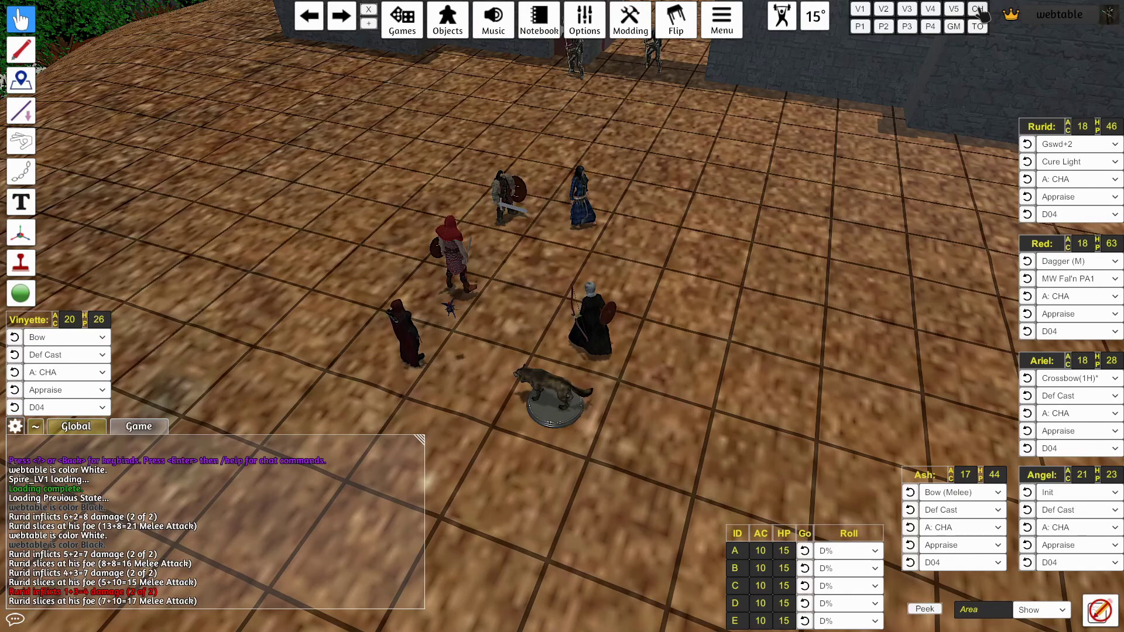
click(979, 10)
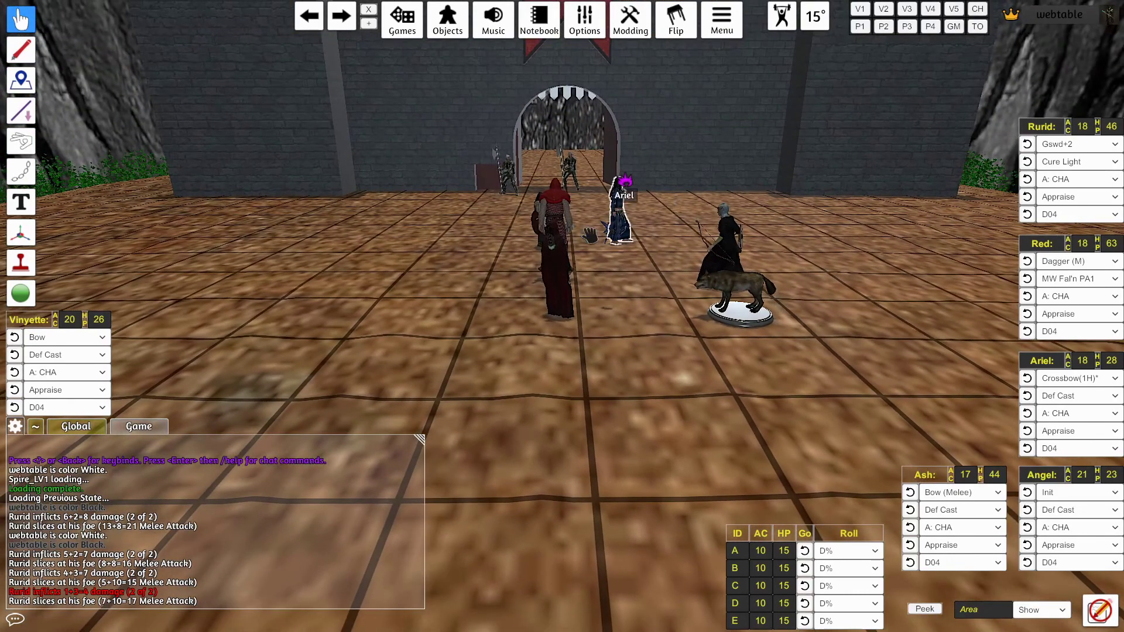
drag(555, 265, 559, 322)
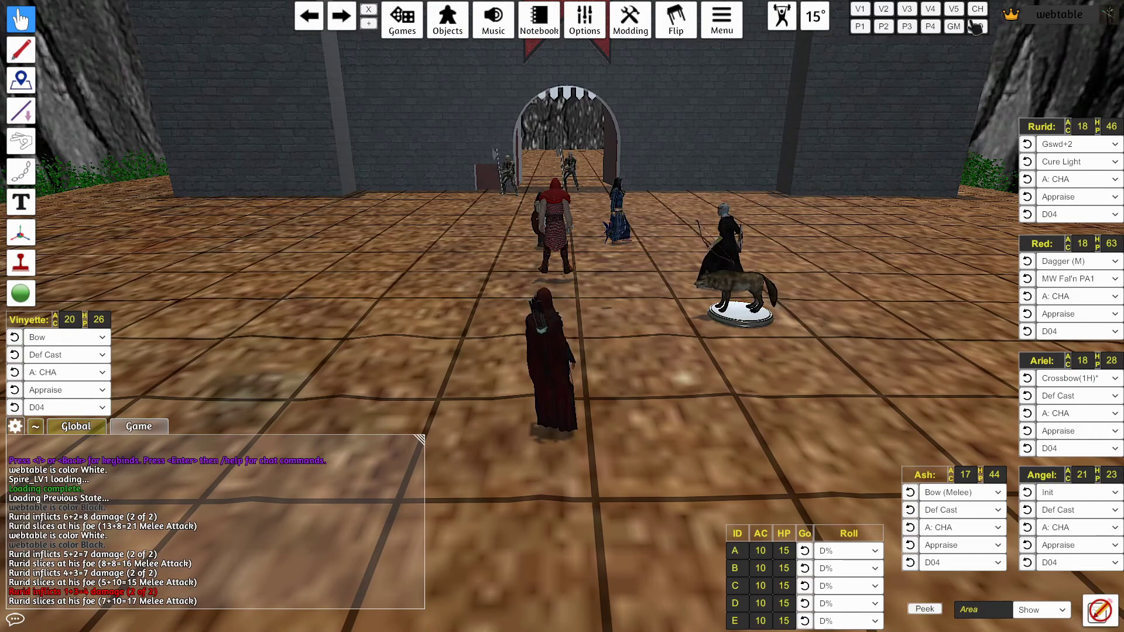
Use the camera presets to view the moved character, the P1 player tray and the table overview
scroll(511, 279, down, 3)
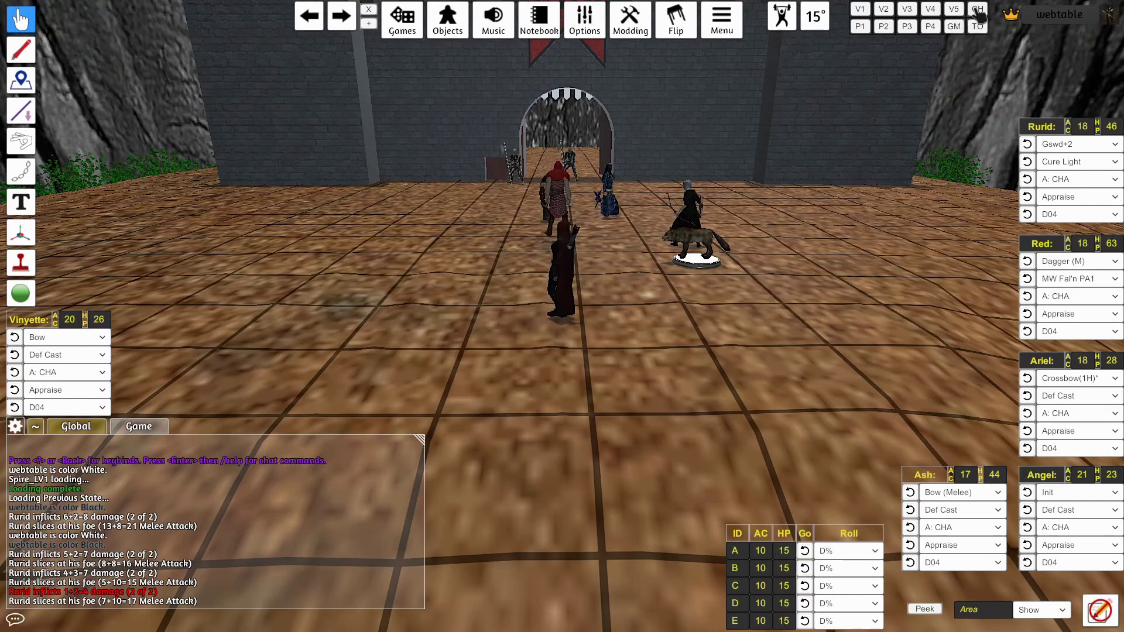
click(977, 25)
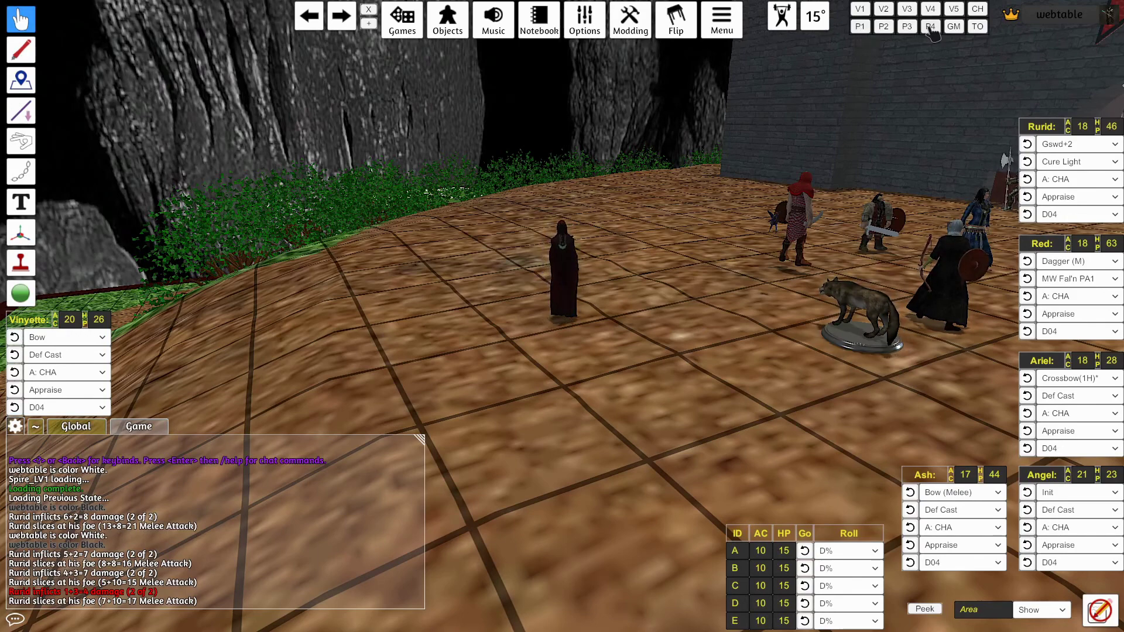
click(861, 29)
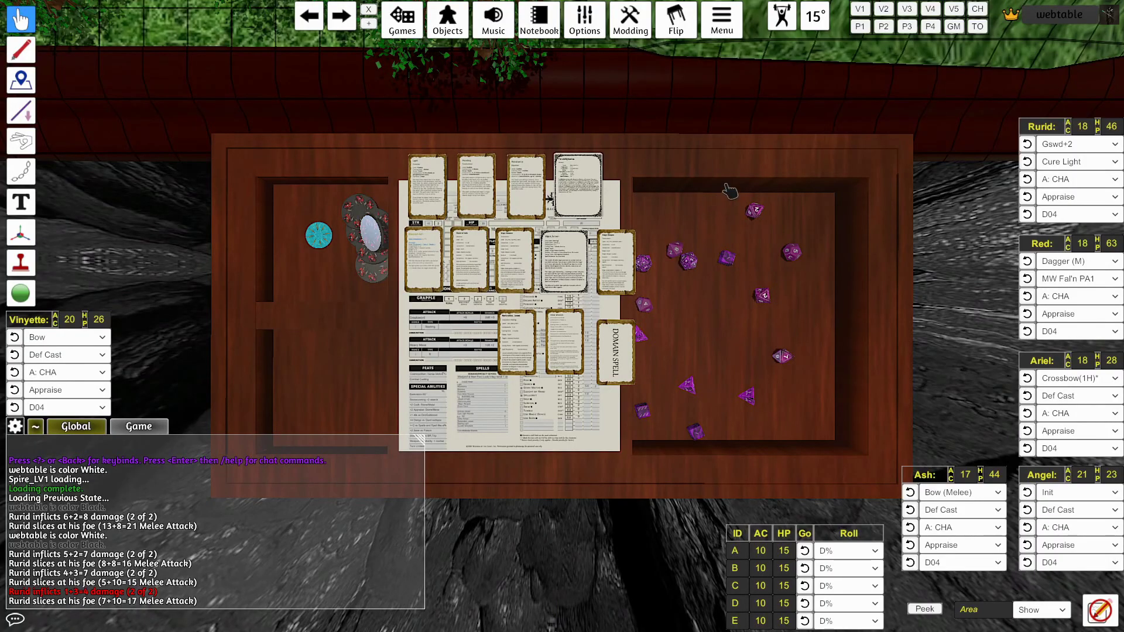
click(978, 28)
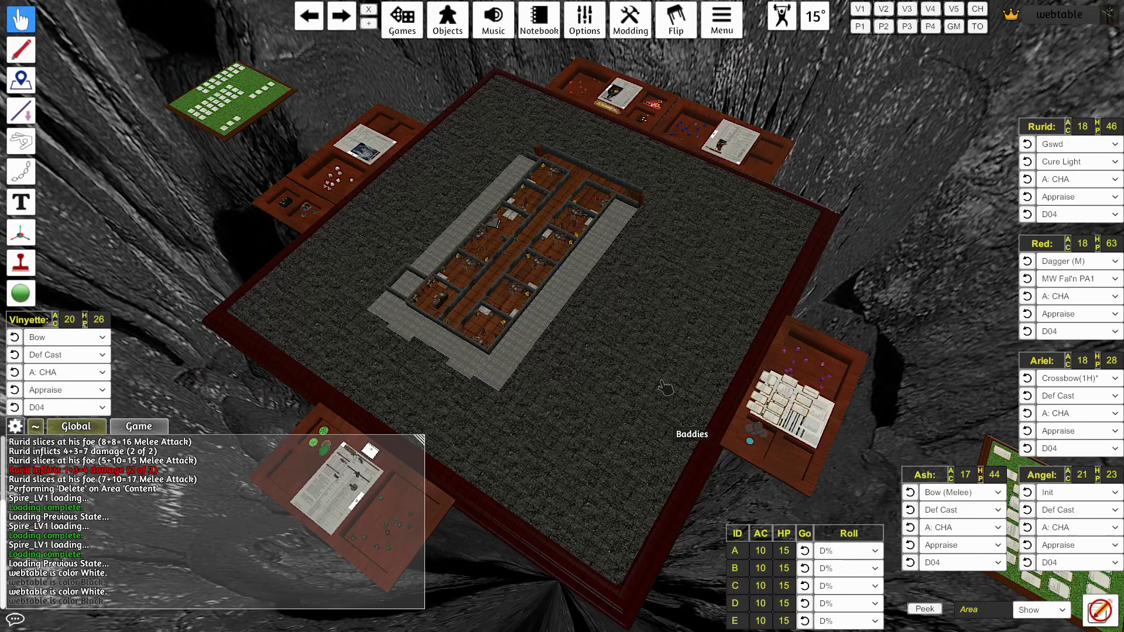
Examine the building's Hall and Room1 area tags and the available area actions, choosing Show
scroll(644, 339, up, 5)
scroll(657, 343, up, 5)
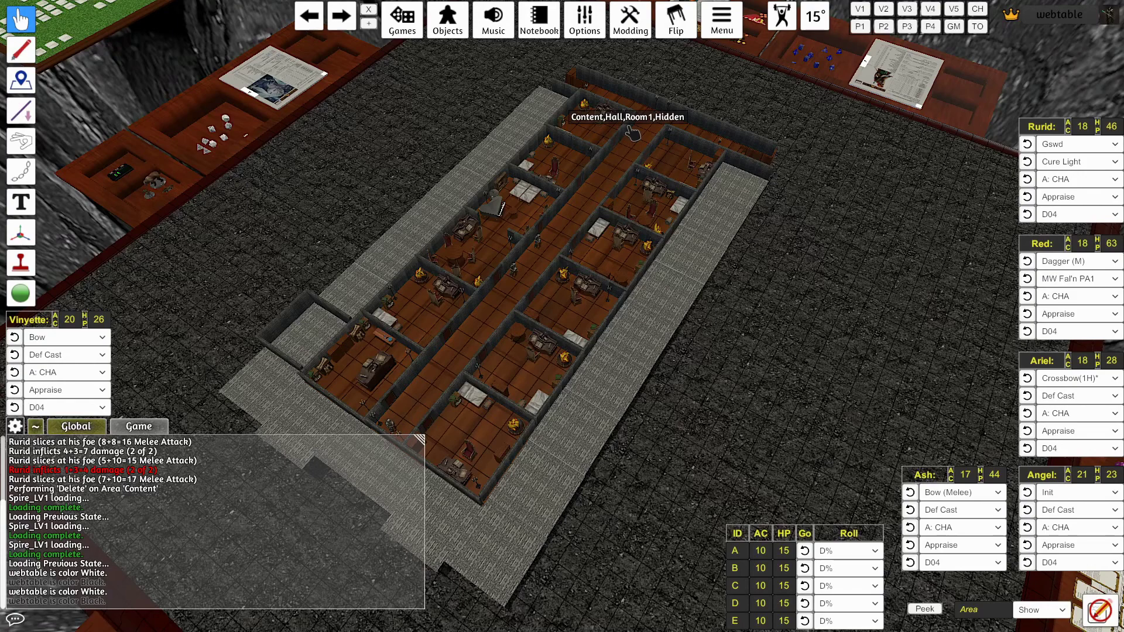
scroll(632, 133, up, 5)
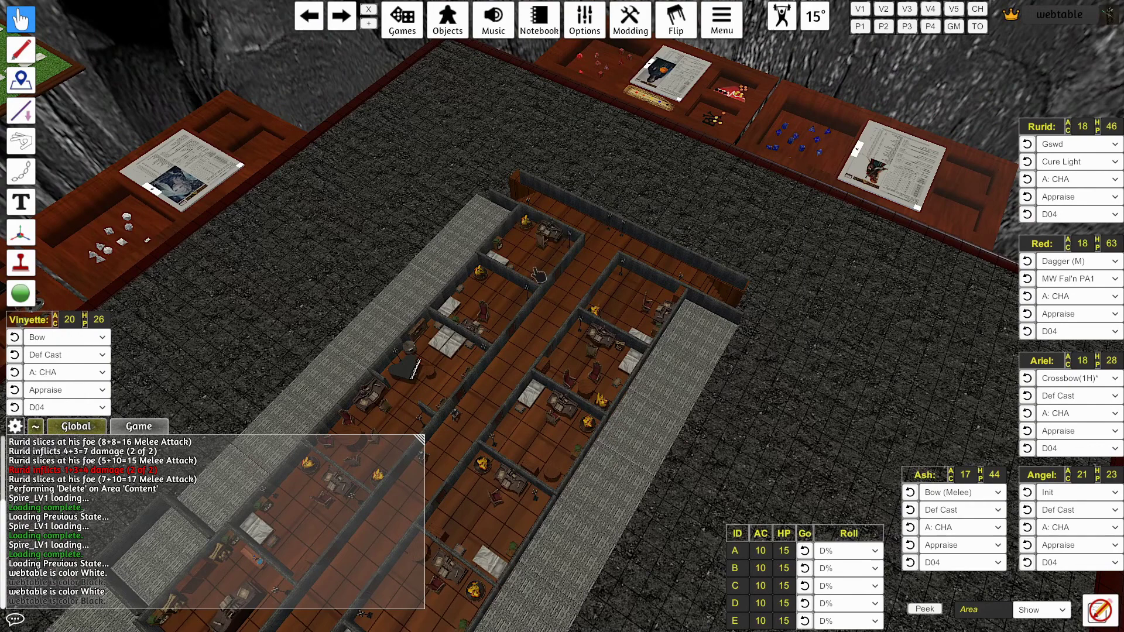
click(554, 237)
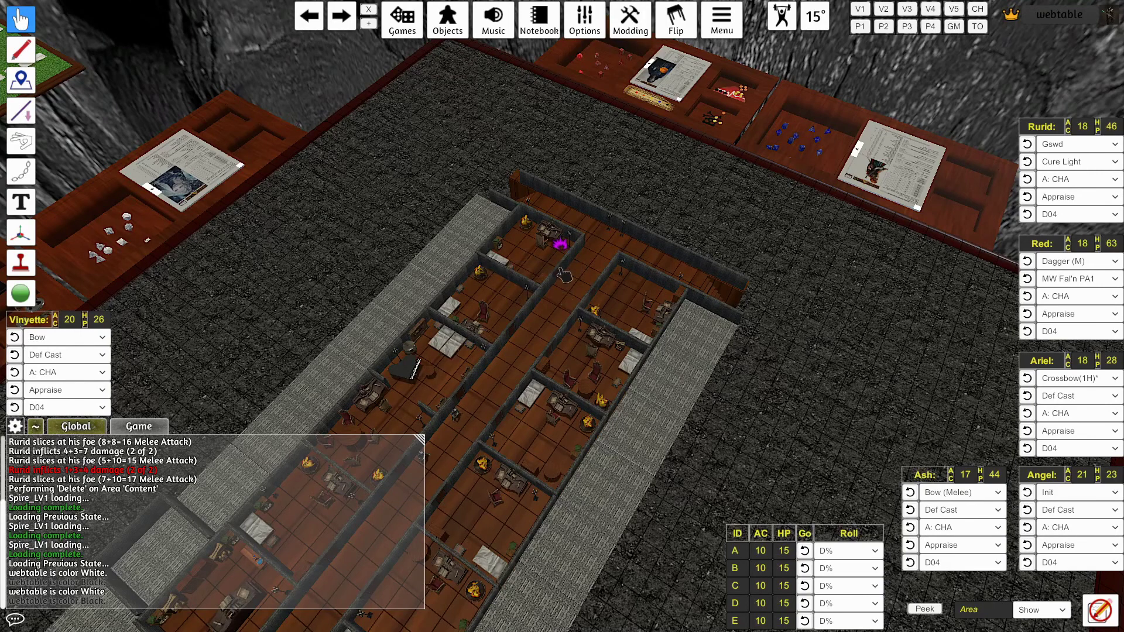
click(1041, 614)
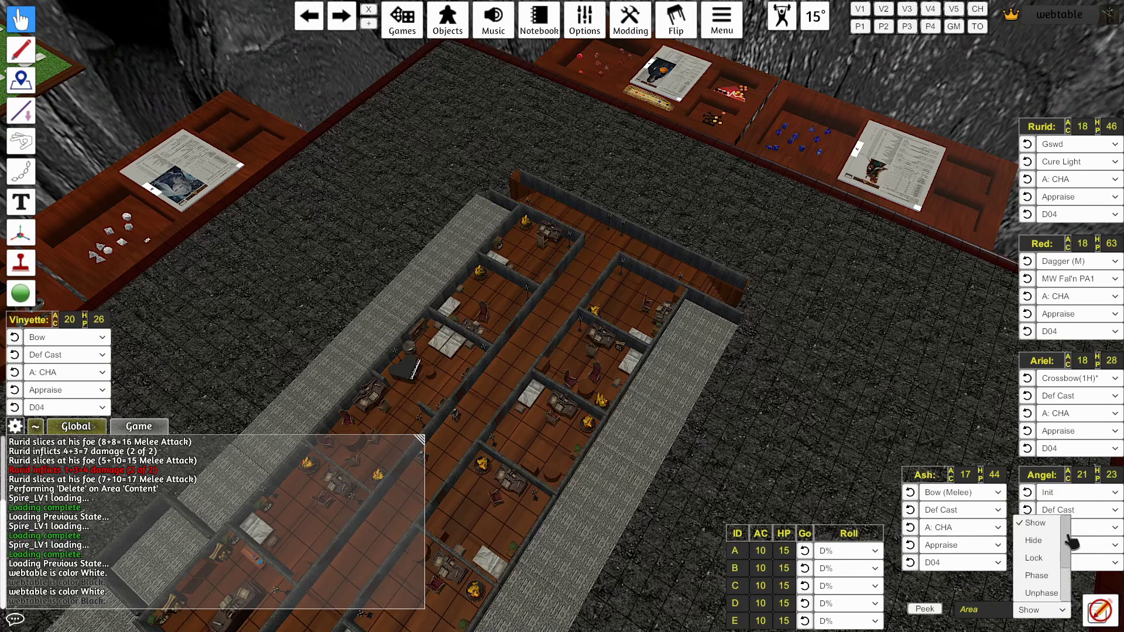
click(1035, 523)
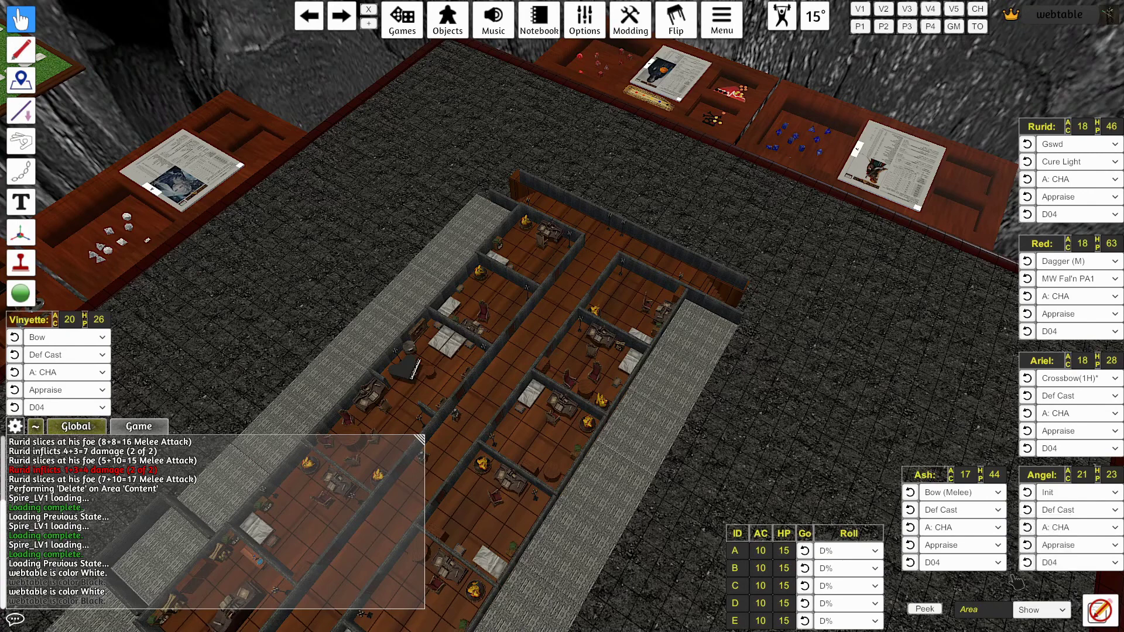
click(984, 616)
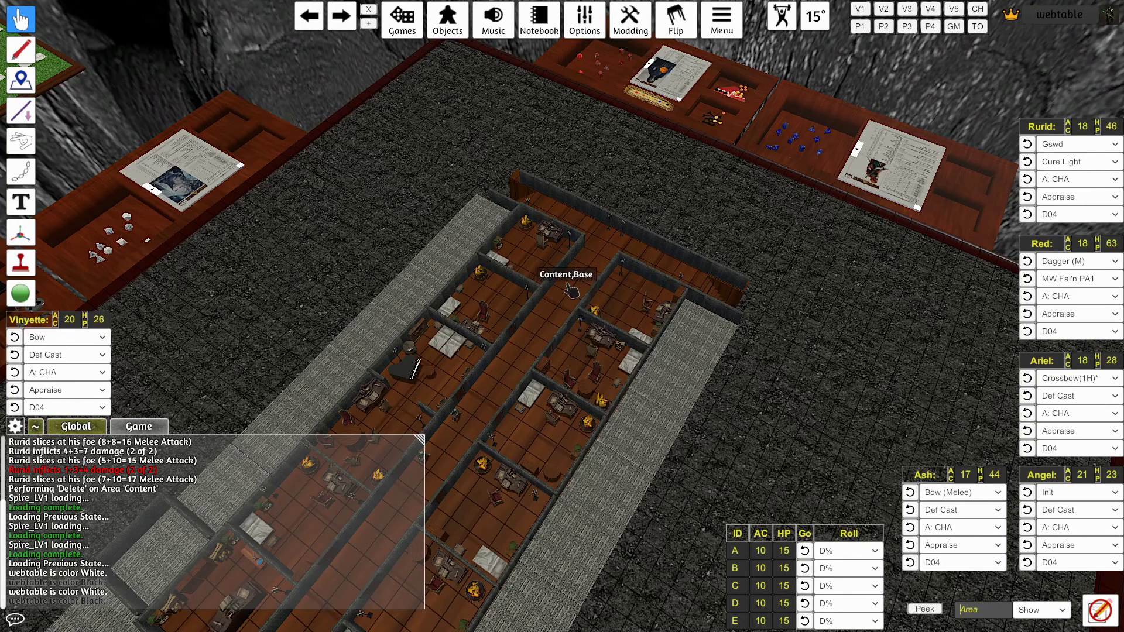
key(ctrl+v)
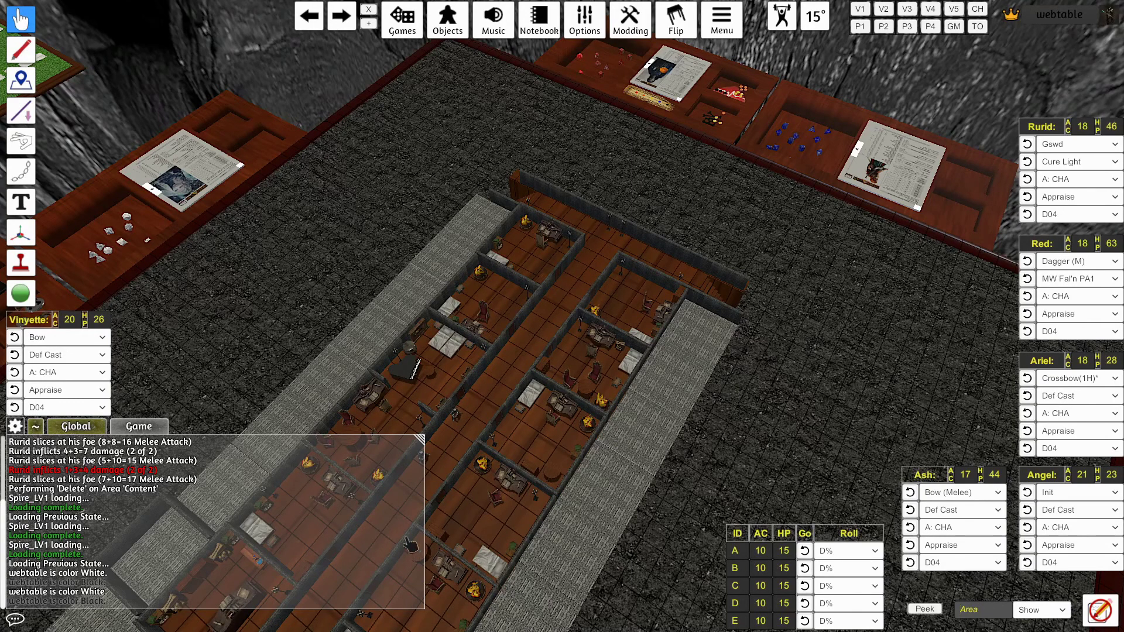
Peek at the building map as a player sees it, then return to the GM view
key(a)
key(s)
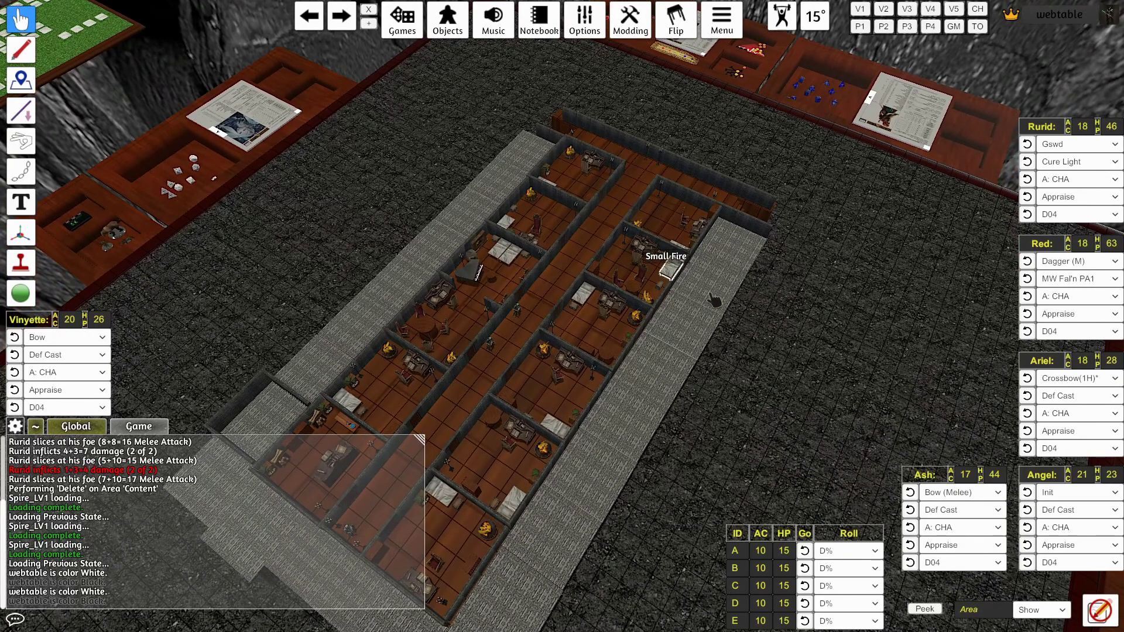
click(925, 610)
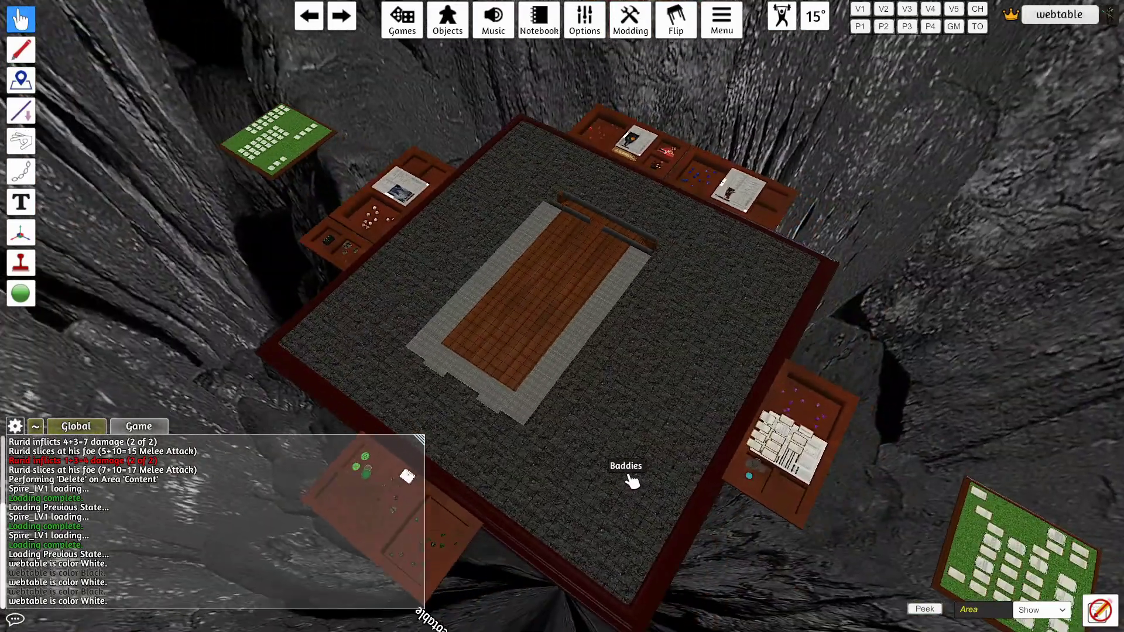
scroll(631, 481, up, 6)
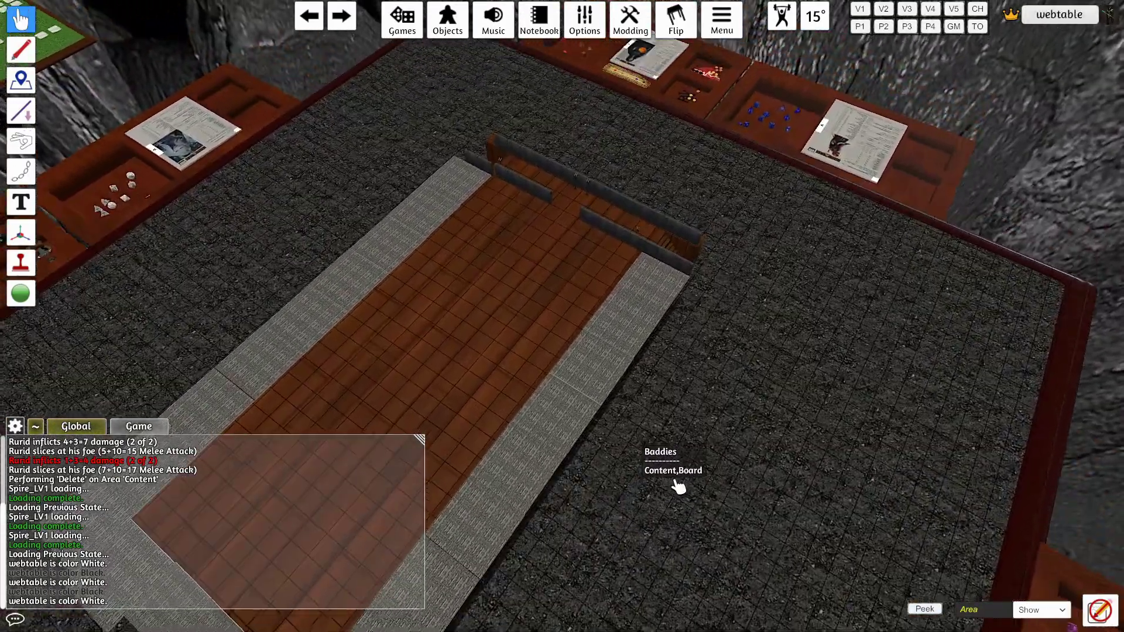
scroll(679, 486, up, 2)
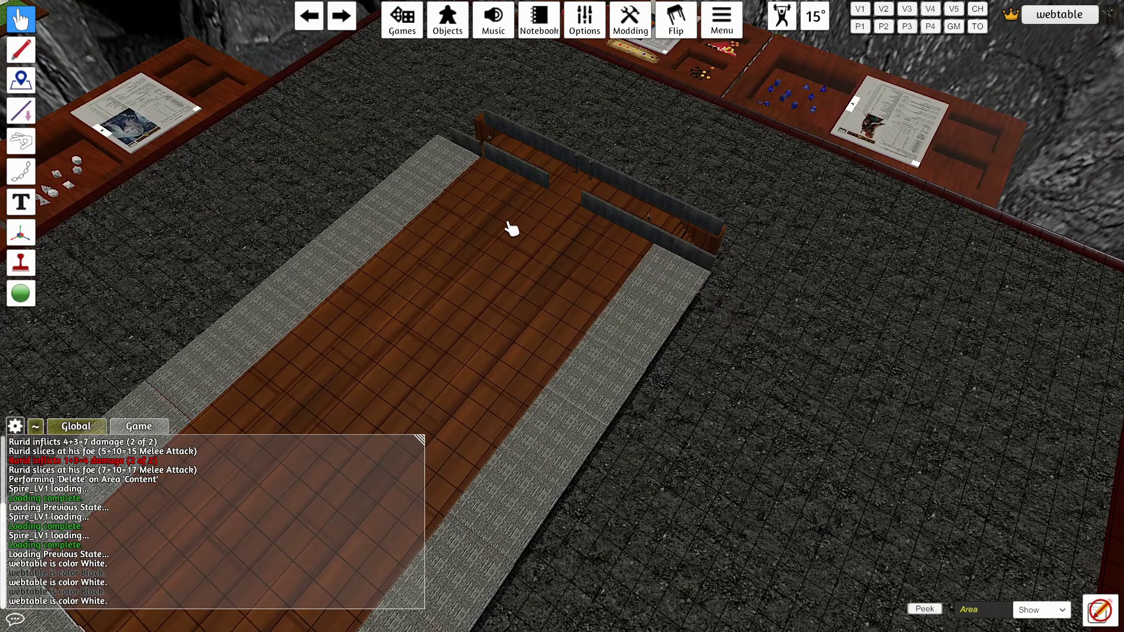
drag(478, 319, 593, 226)
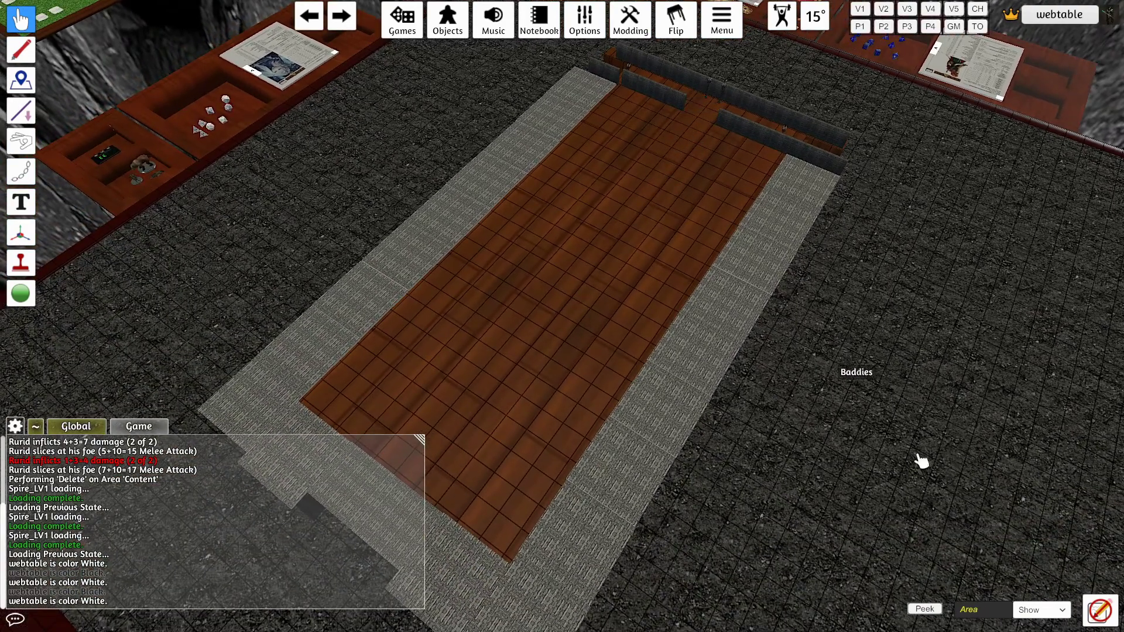
click(942, 607)
Run the Show action on the area named Hall
drag(849, 434, 767, 407)
scroll(726, 397, up, 6)
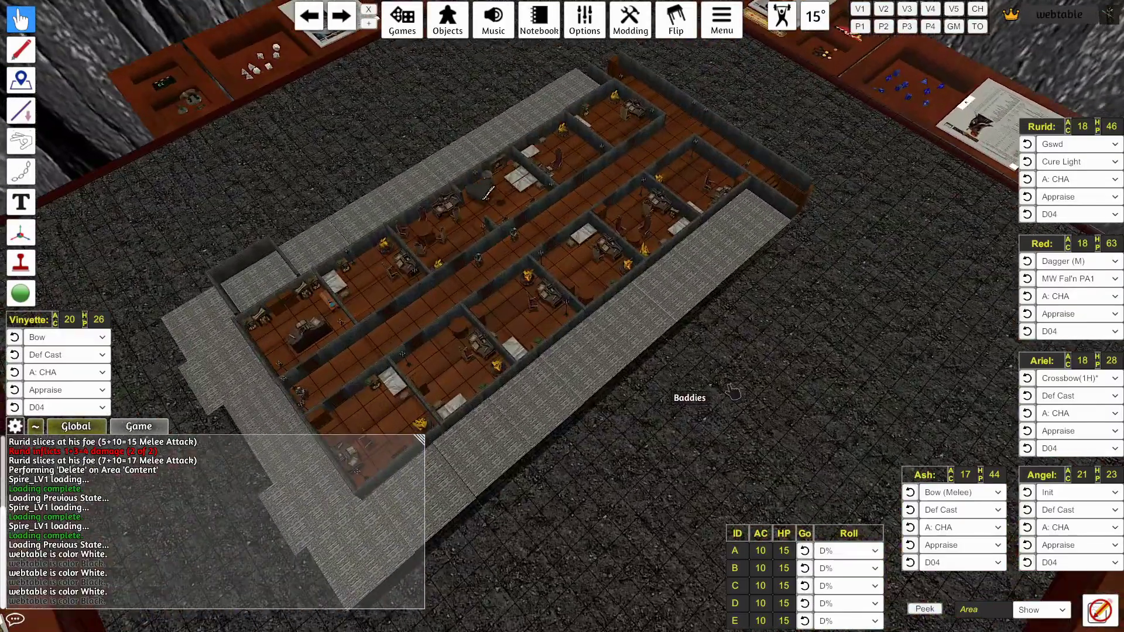
scroll(733, 391, up, 3)
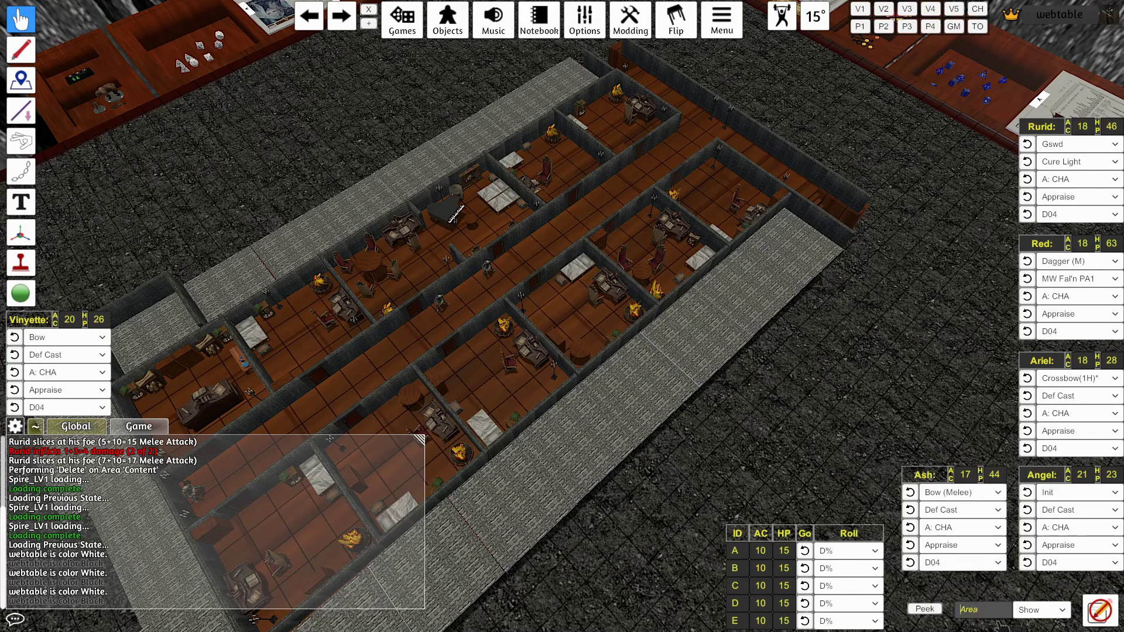
text(Ha)
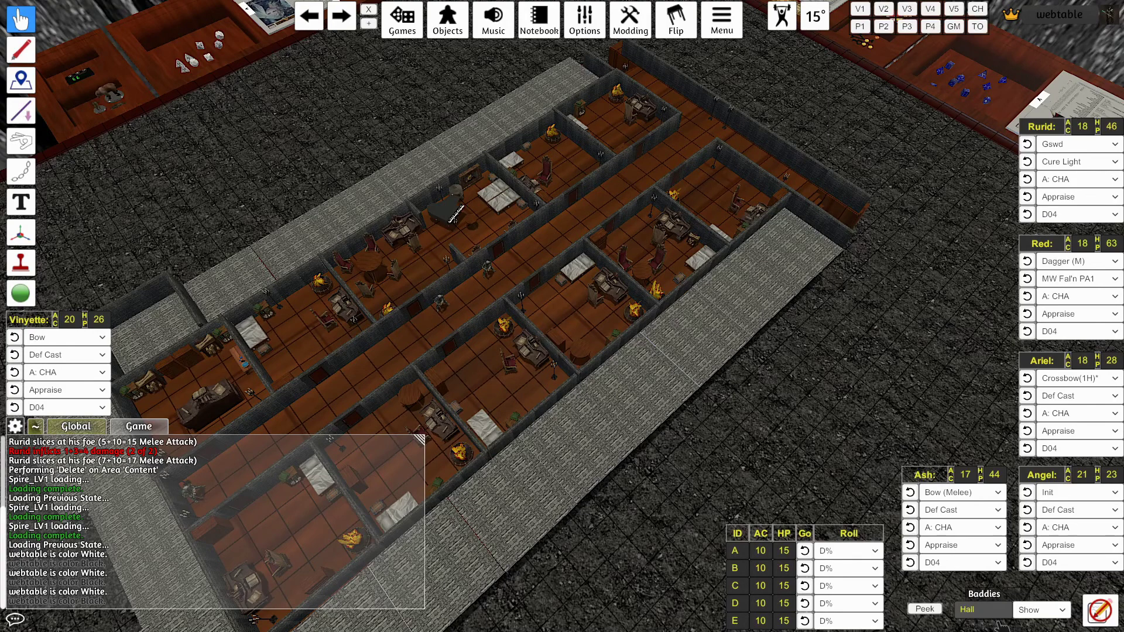
text(ll)
key(Return)
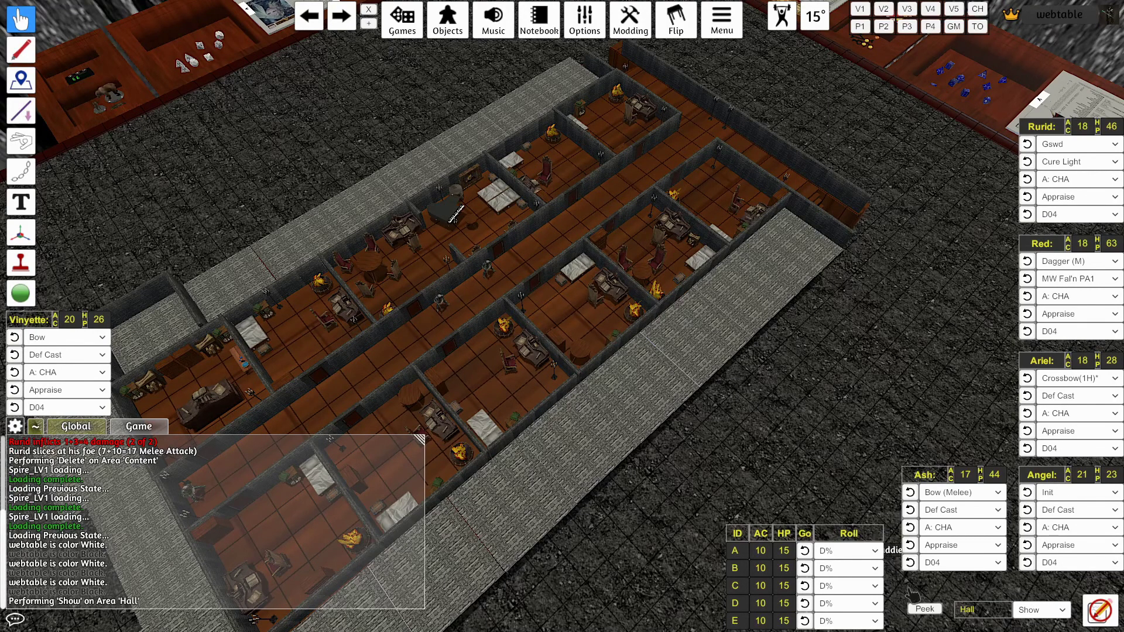
Peek at the shown hall from the player's side and return to the GM view of the building
click(924, 609)
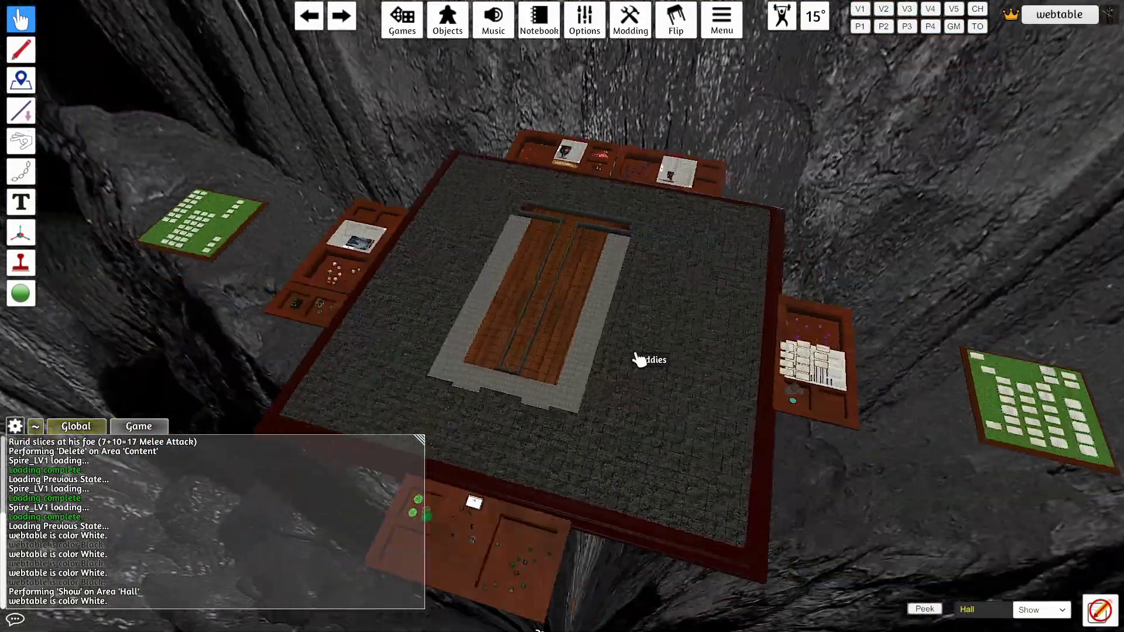
drag(639, 359, 525, 319)
scroll(590, 306, up, 8)
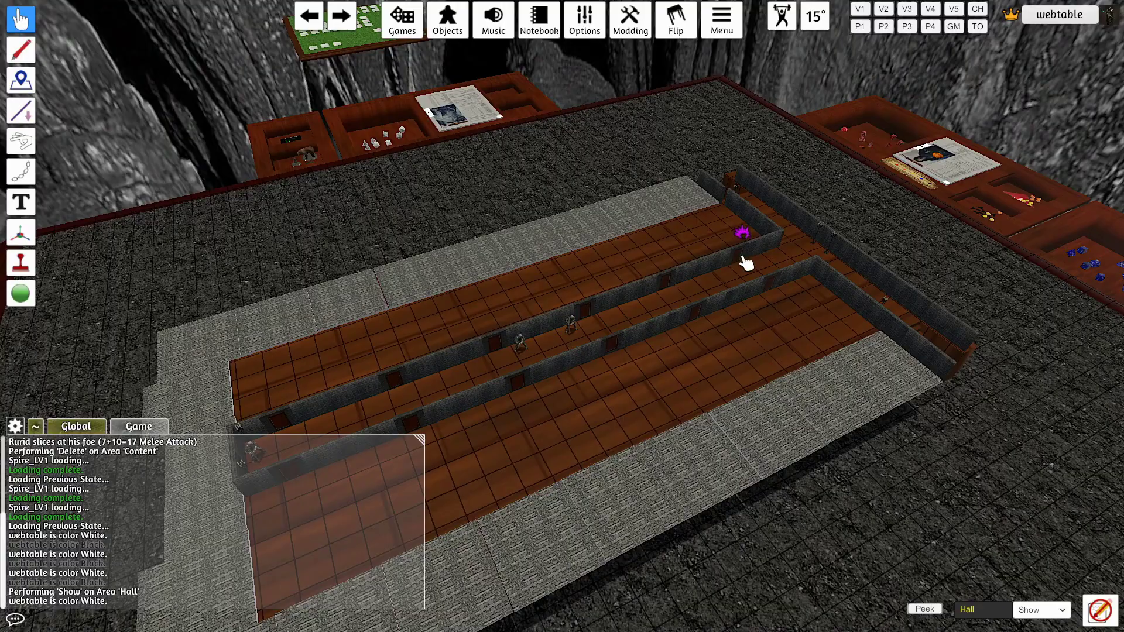
click(941, 609)
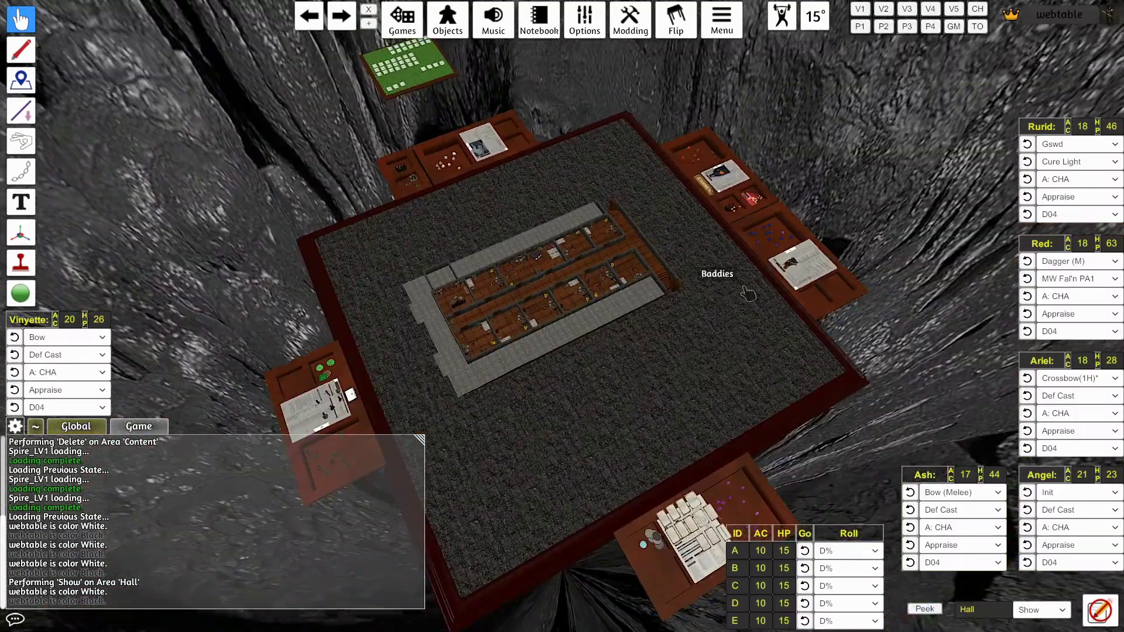
drag(746, 290, 772, 308)
scroll(662, 327, up, 5)
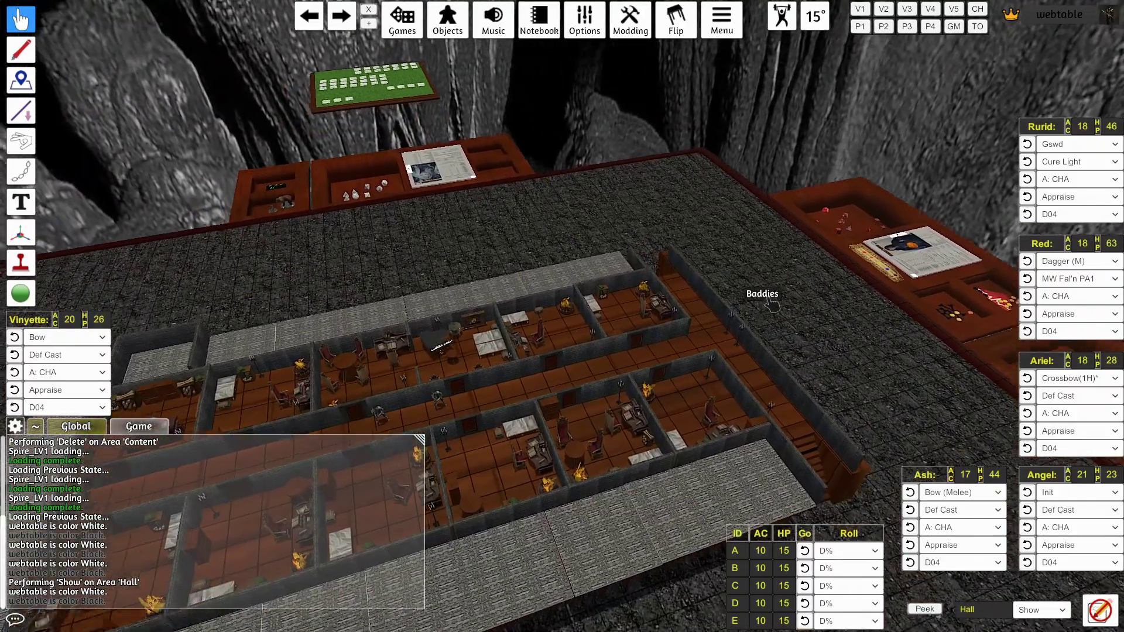
Examine the area tags on the door of the building's far corner room
right_click(772, 306)
click(752, 288)
scroll(769, 309, up, 1)
scroll(764, 310, up, 2)
right_click(698, 345)
mouse_move(811, 366)
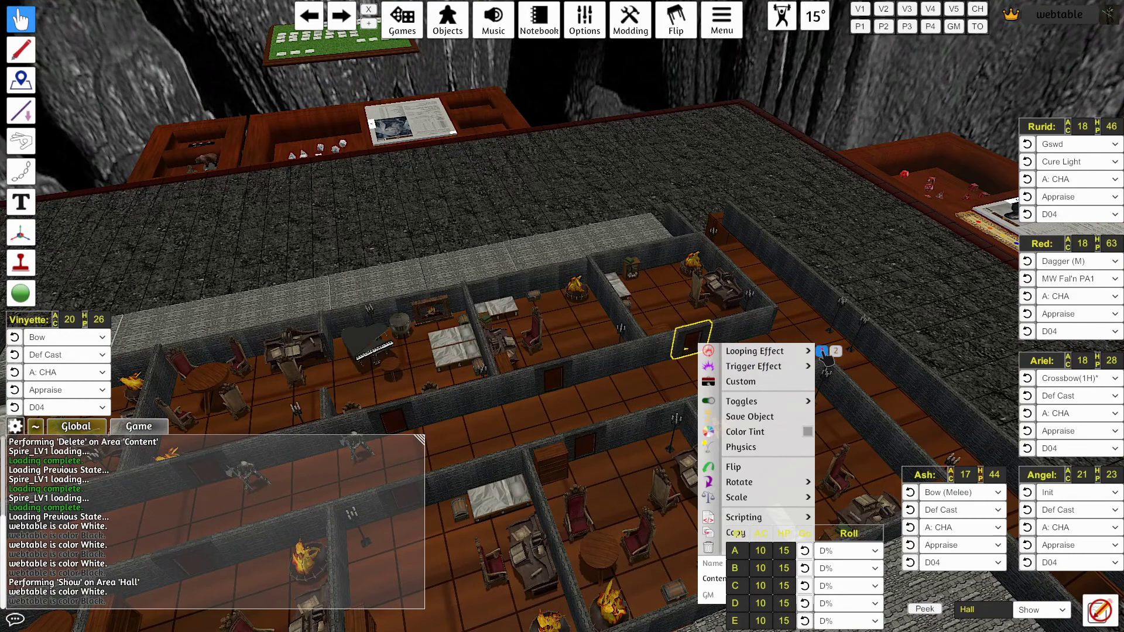
click(822, 351)
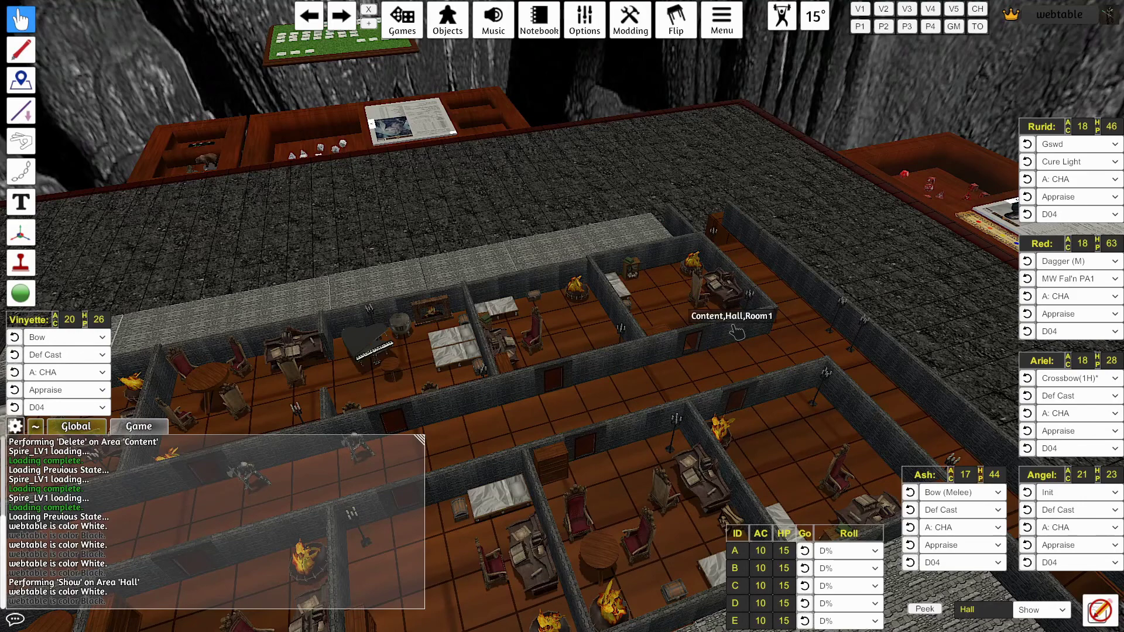
Run the Show action on the area named Room1
click(979, 610)
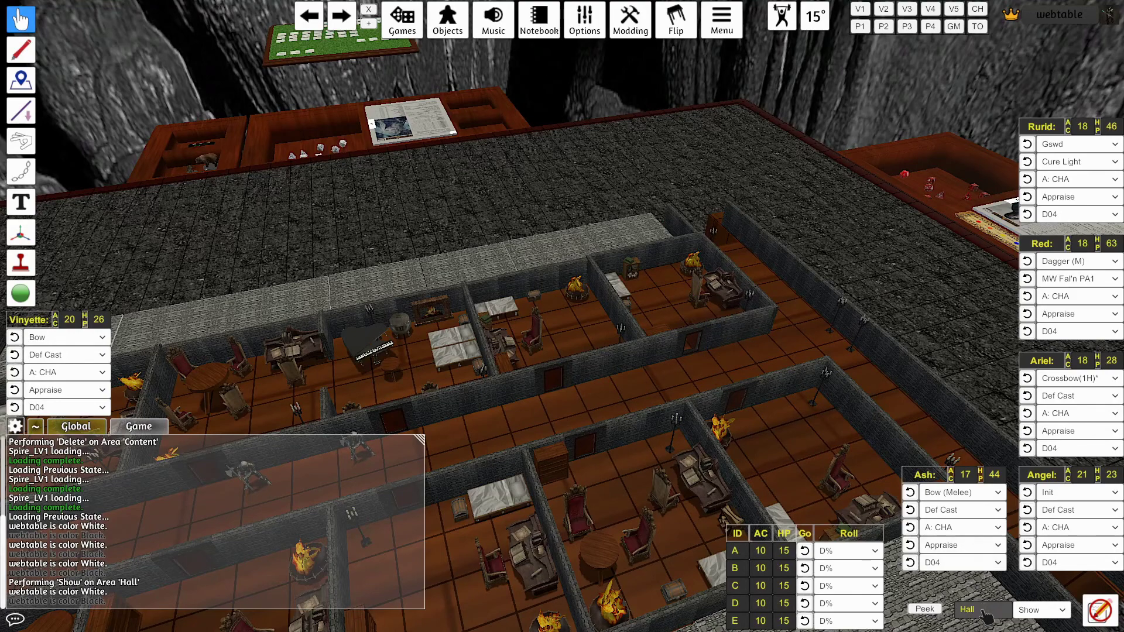
text(Room1)
key(Return)
Peek at the revealed Room1 and hall from the player's side, and return to the GM view
click(932, 610)
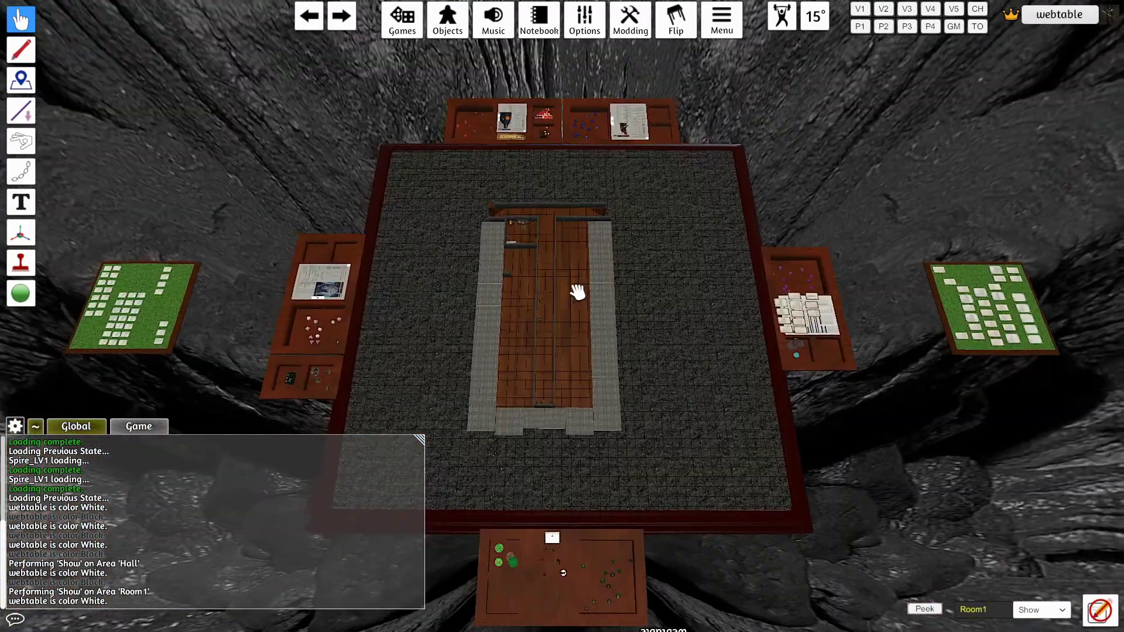
drag(578, 292, 656, 321)
scroll(615, 275, up, 5)
key(w)
scroll(632, 387, up, 4)
key(w)
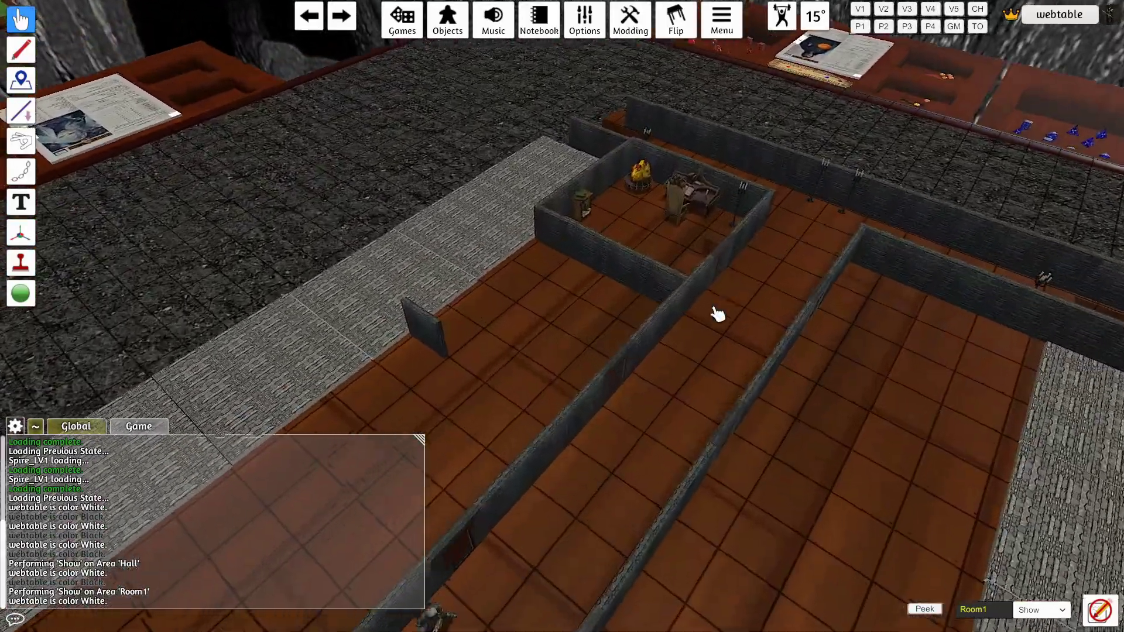
key(w)
key(d)
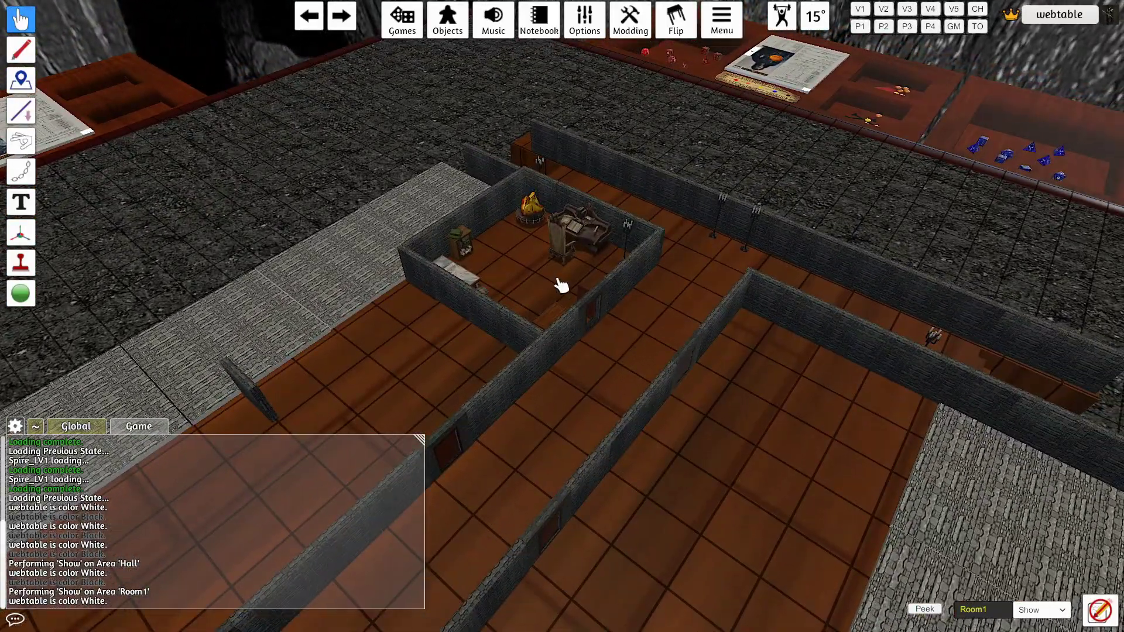
scroll(561, 286, down, 5)
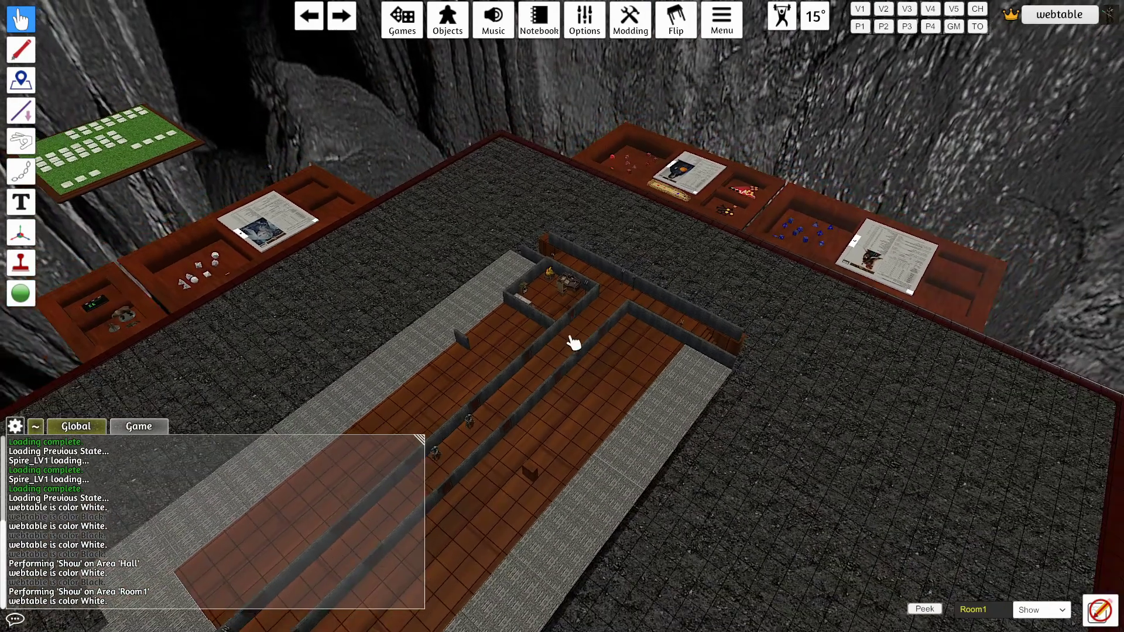
scroll(510, 351, up, 4)
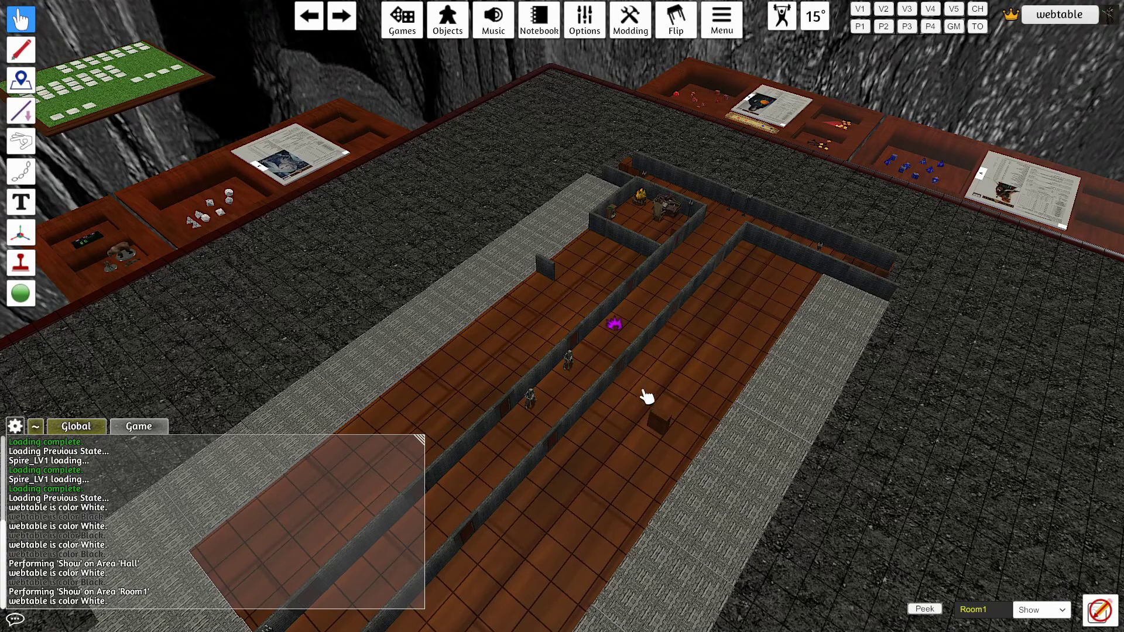
scroll(645, 420, up, 6)
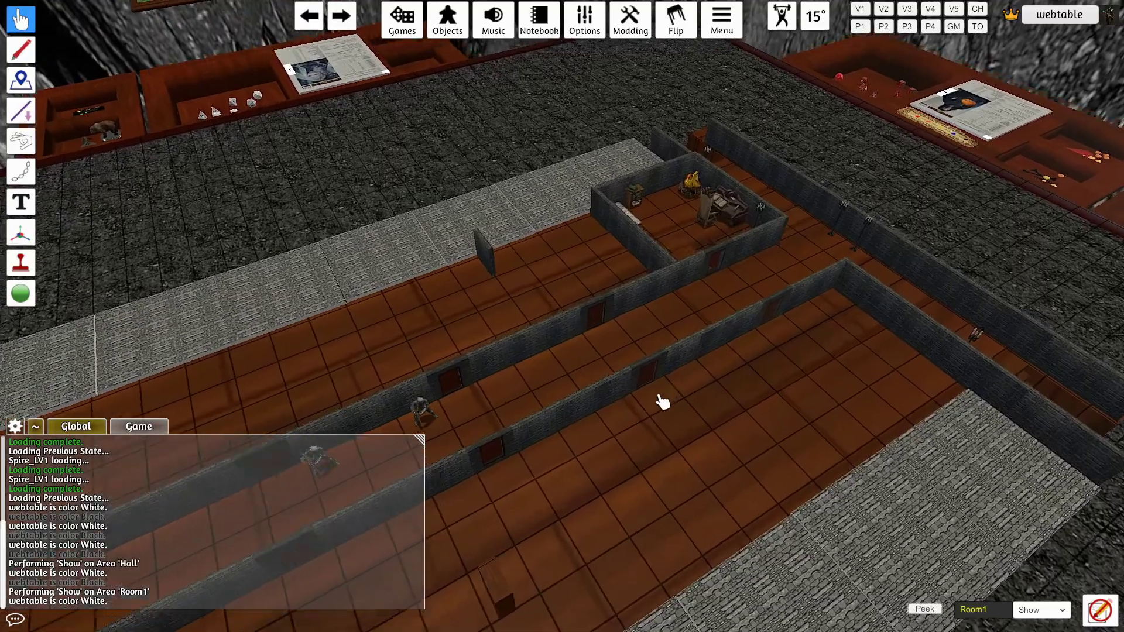
key(w)
key(d)
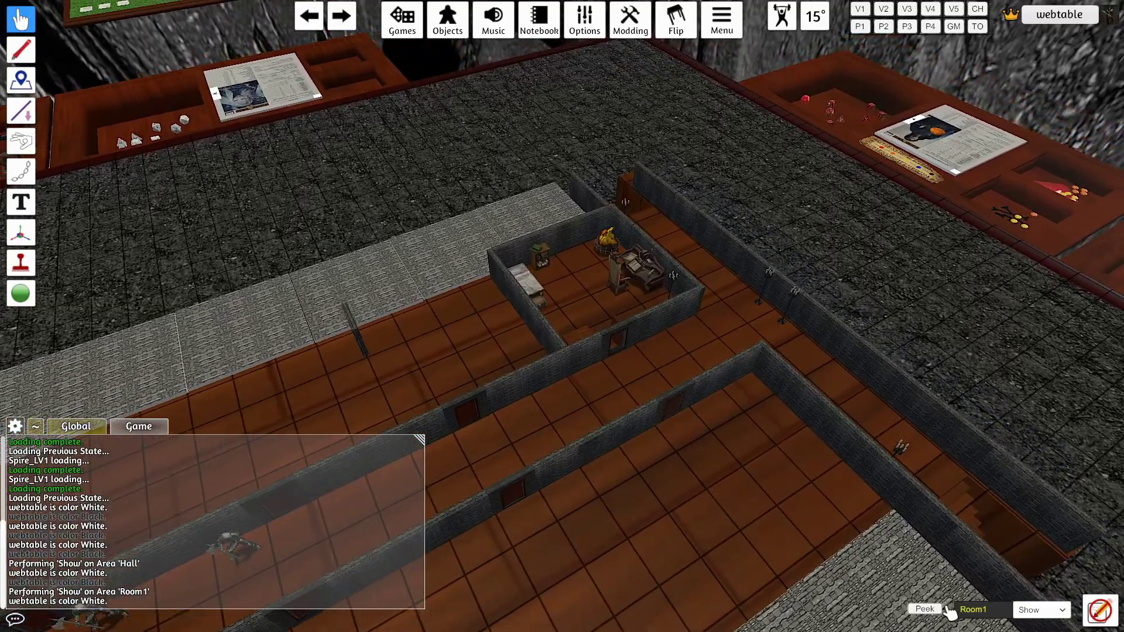
click(926, 609)
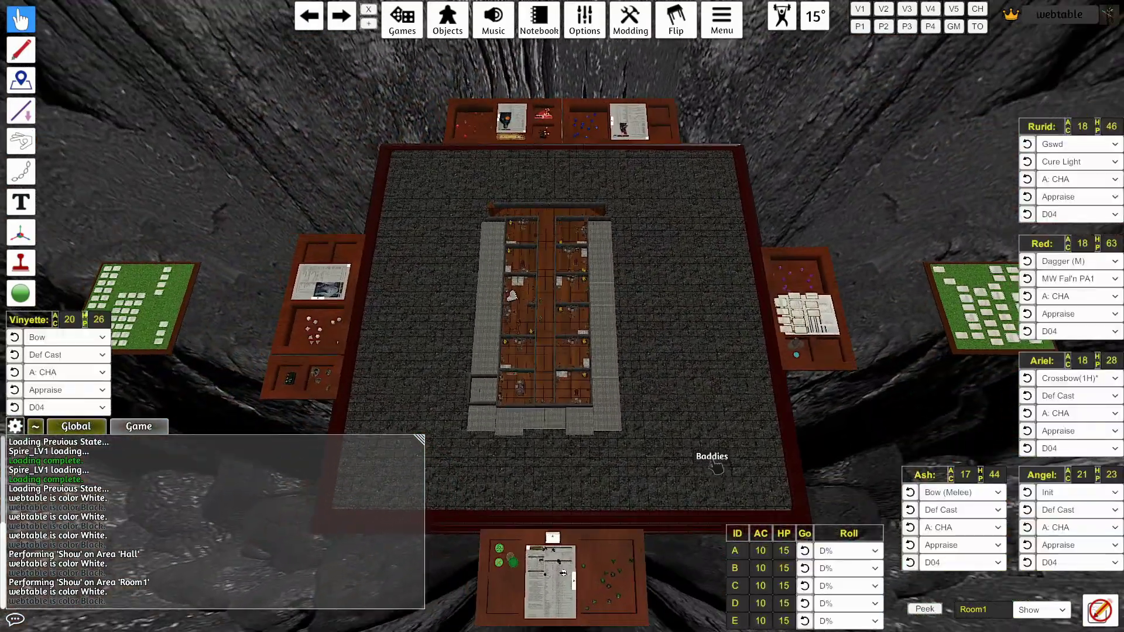
Survey the building in the GM view and review the full list of available area actions
drag(717, 467, 589, 401)
scroll(697, 326, up, 2)
key(w)
key(d)
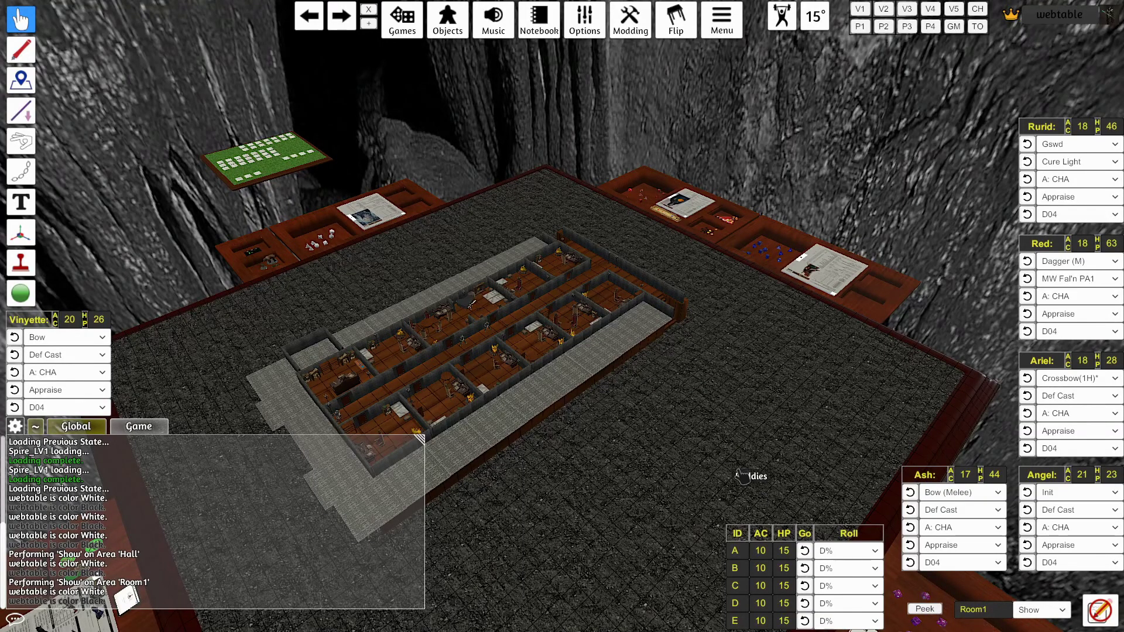
drag(745, 484, 777, 462)
scroll(778, 463, up, 3)
scroll(779, 466, down, 3)
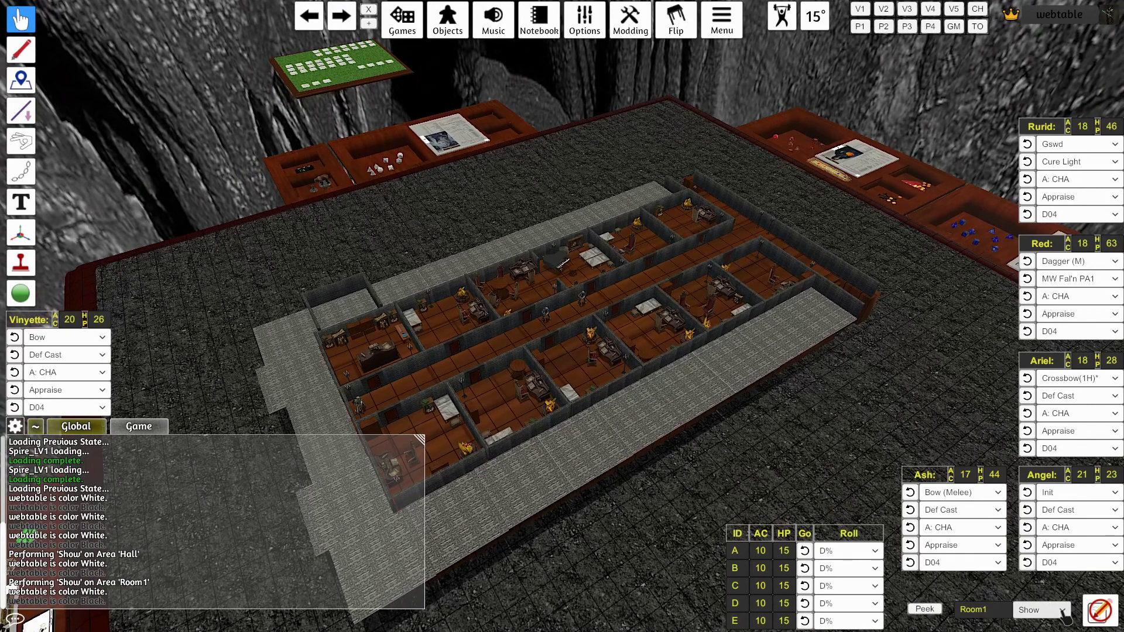
click(1061, 612)
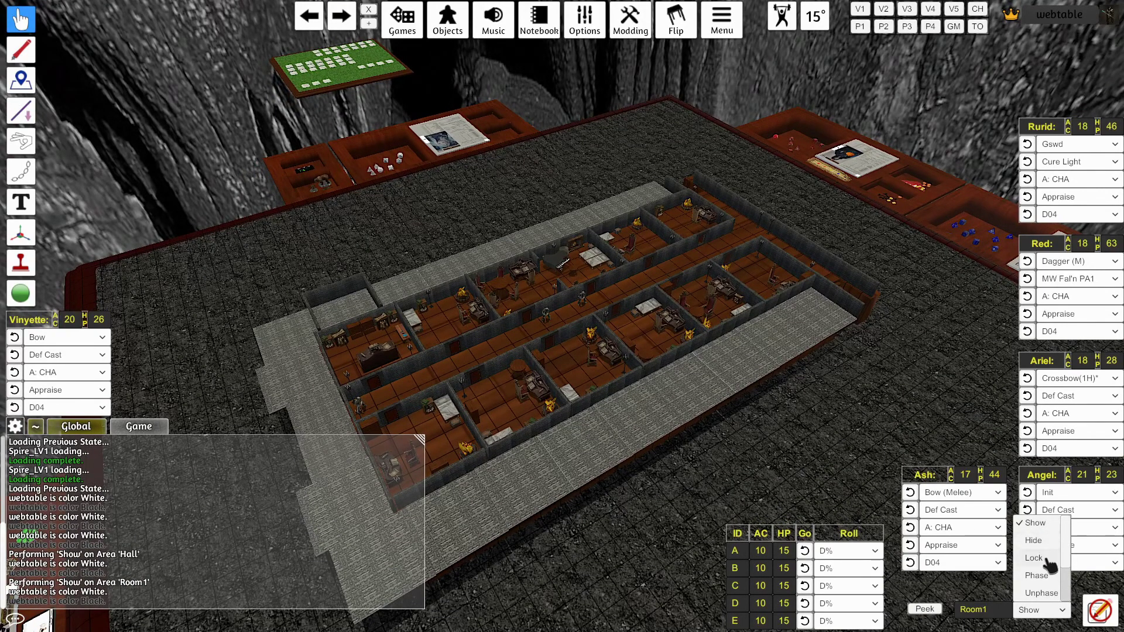
scroll(1054, 574, down, 2)
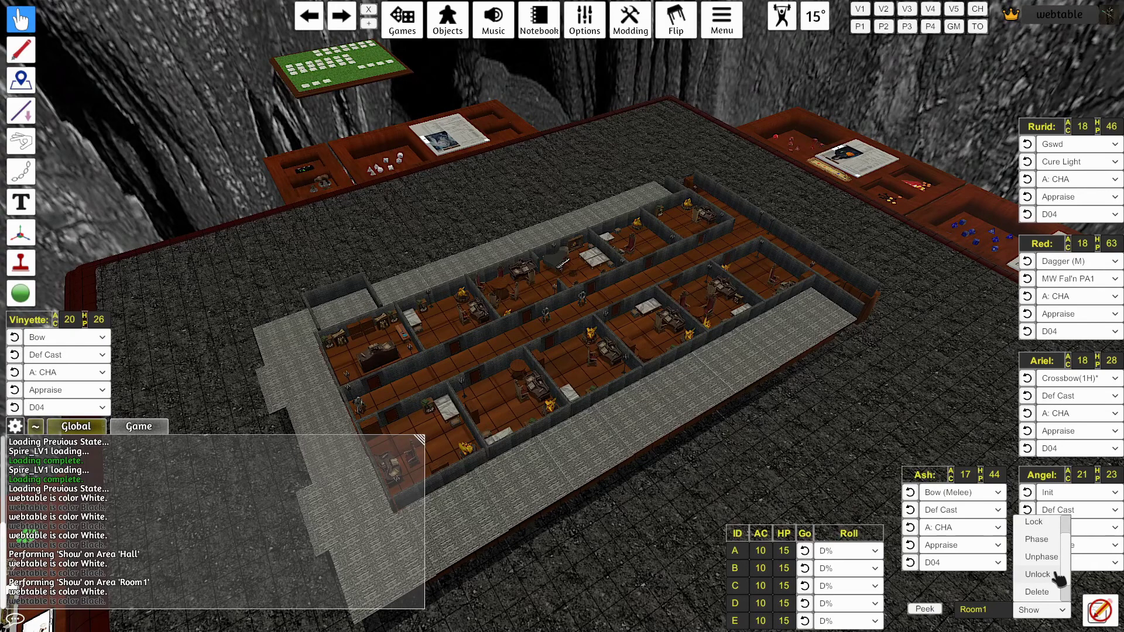
mouse_move(1064, 545)
mouse_down()
mouse_move(1065, 527)
mouse_move(1067, 565)
mouse_move(1068, 552)
mouse_up()
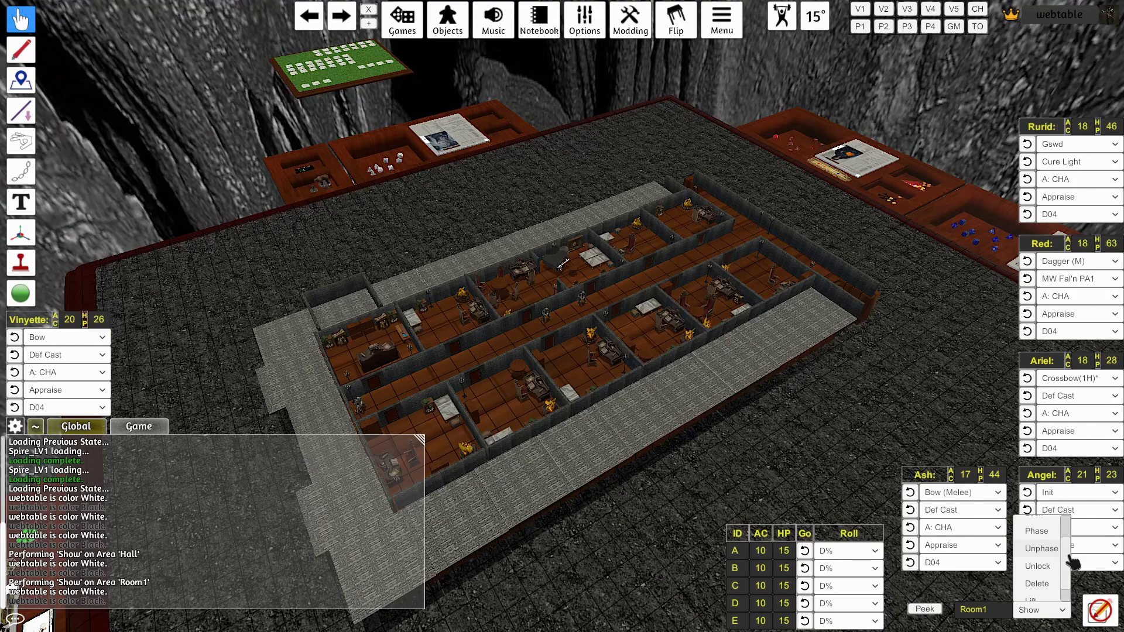
scroll(1067, 536, down, 1)
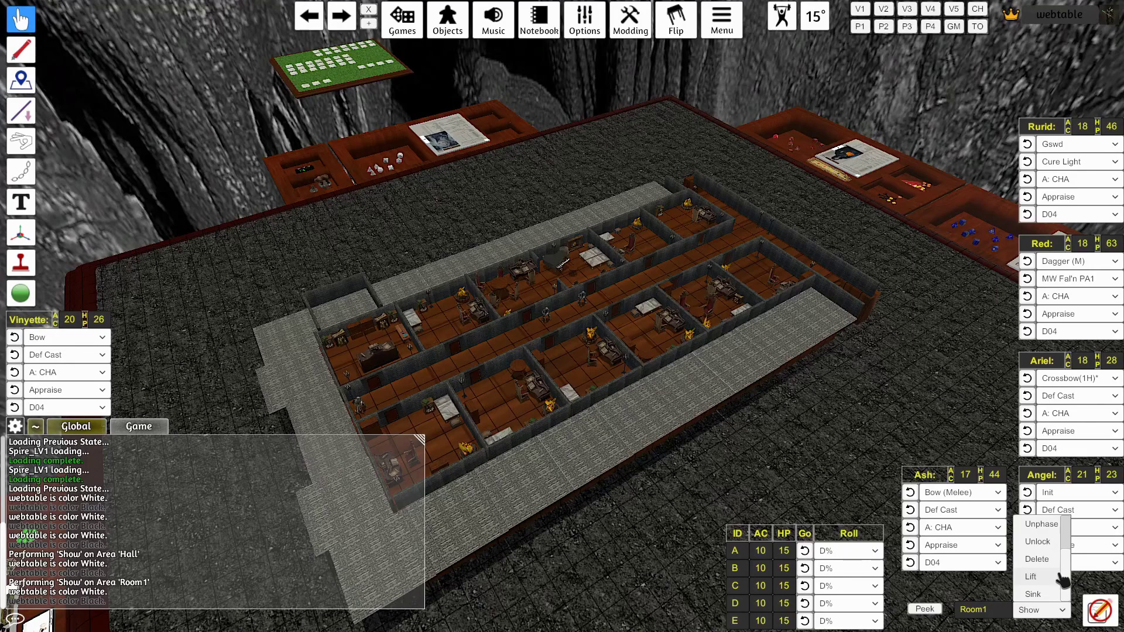
drag(835, 461, 740, 450)
drag(569, 414, 683, 428)
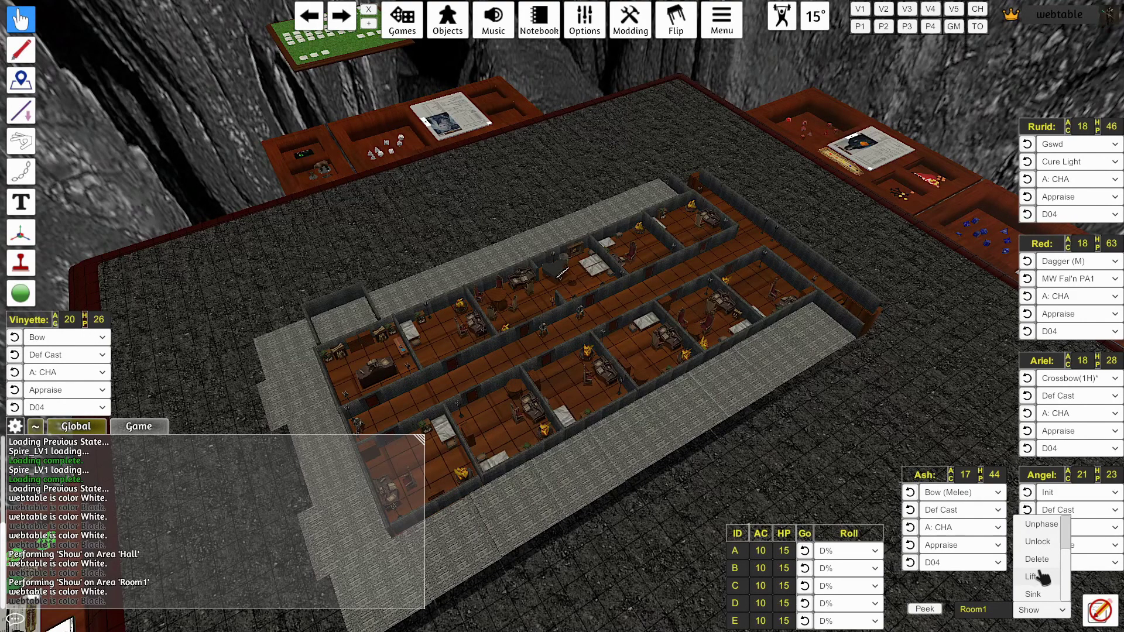
Run the Delete action on the area named Content to clear the table of its maps
click(1037, 560)
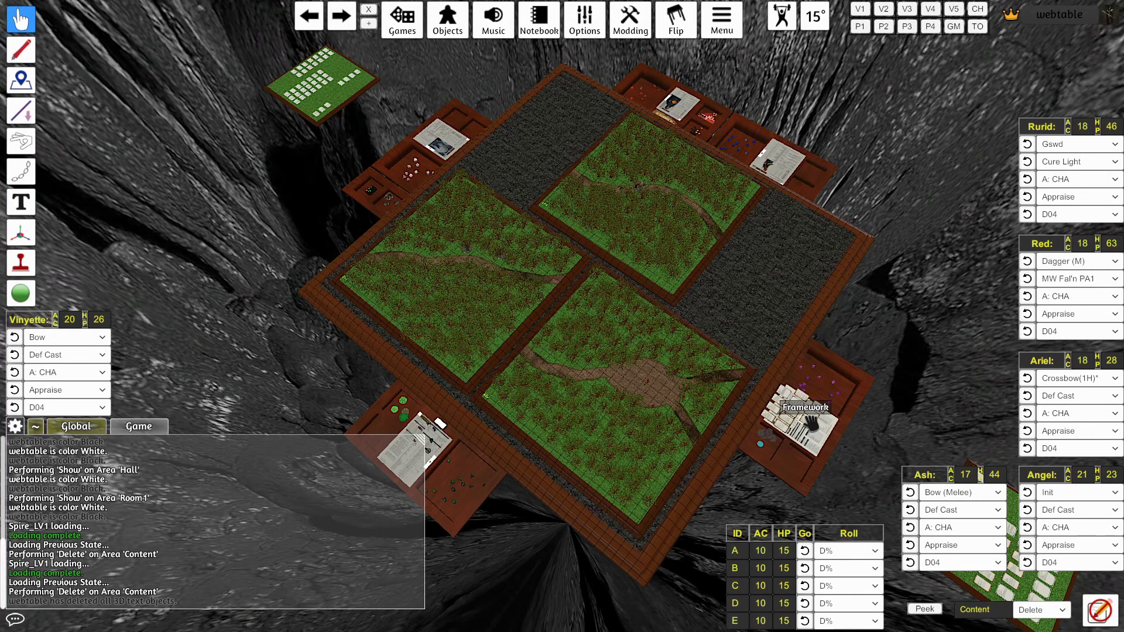
key(2)
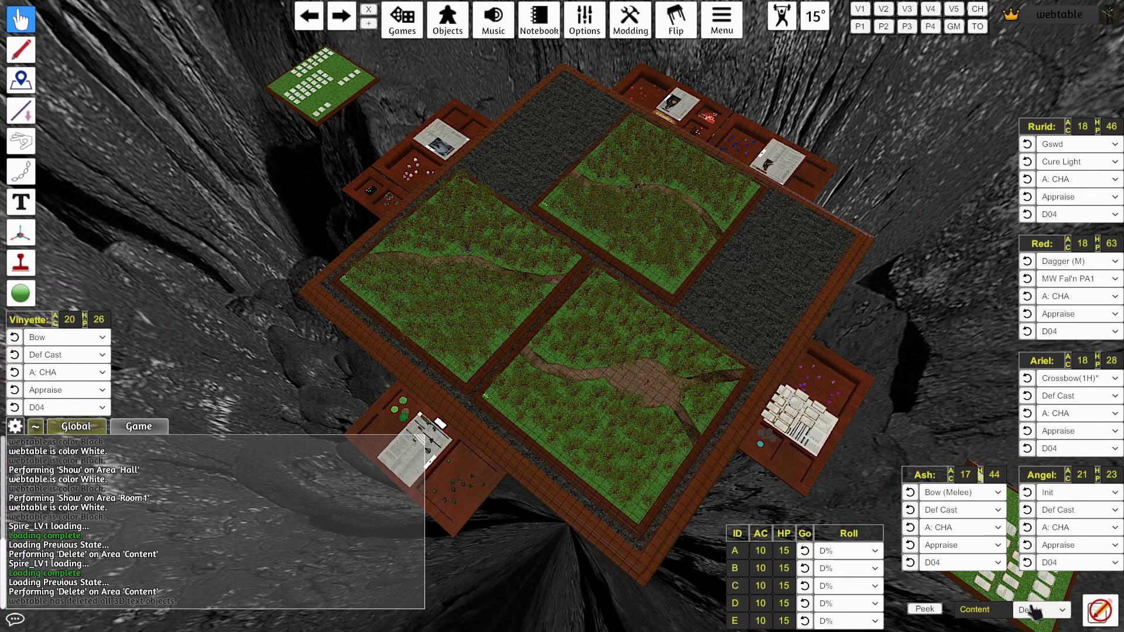
click(1009, 620)
key(Return)
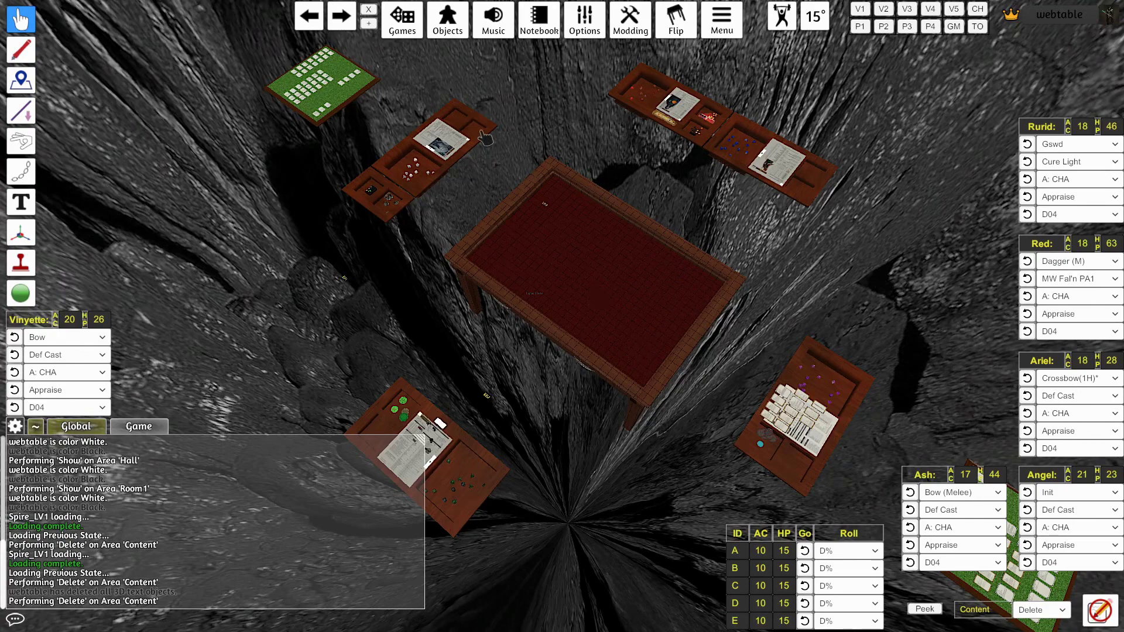
Additively load the saved game CotD - E06 onto the cleared table
click(412, 28)
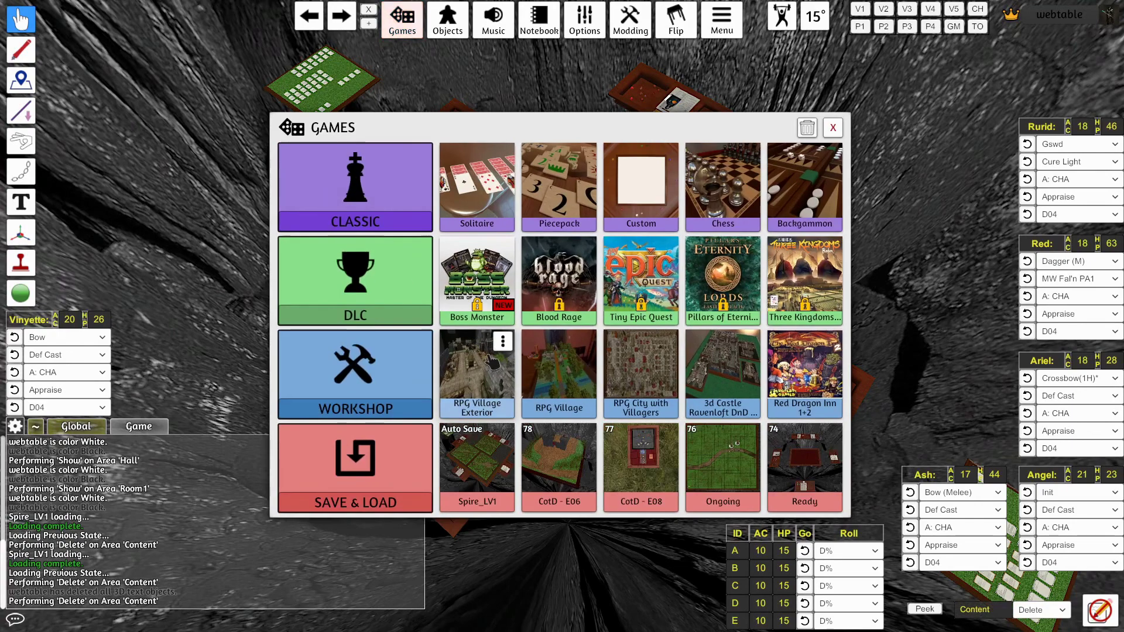
mouse_move(533, 448)
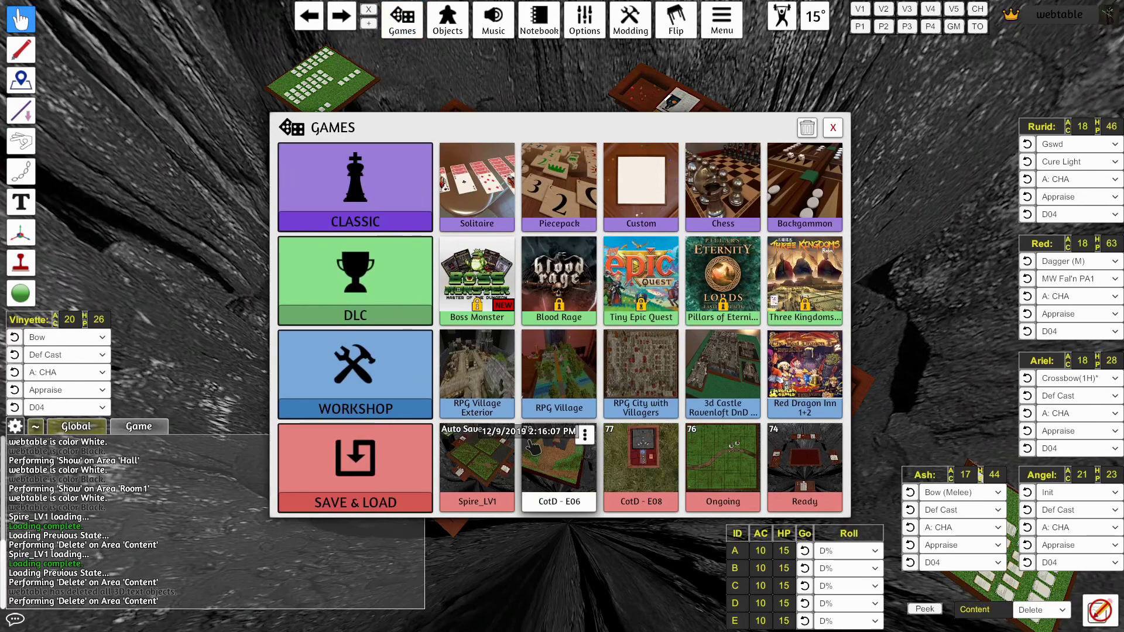
click(585, 436)
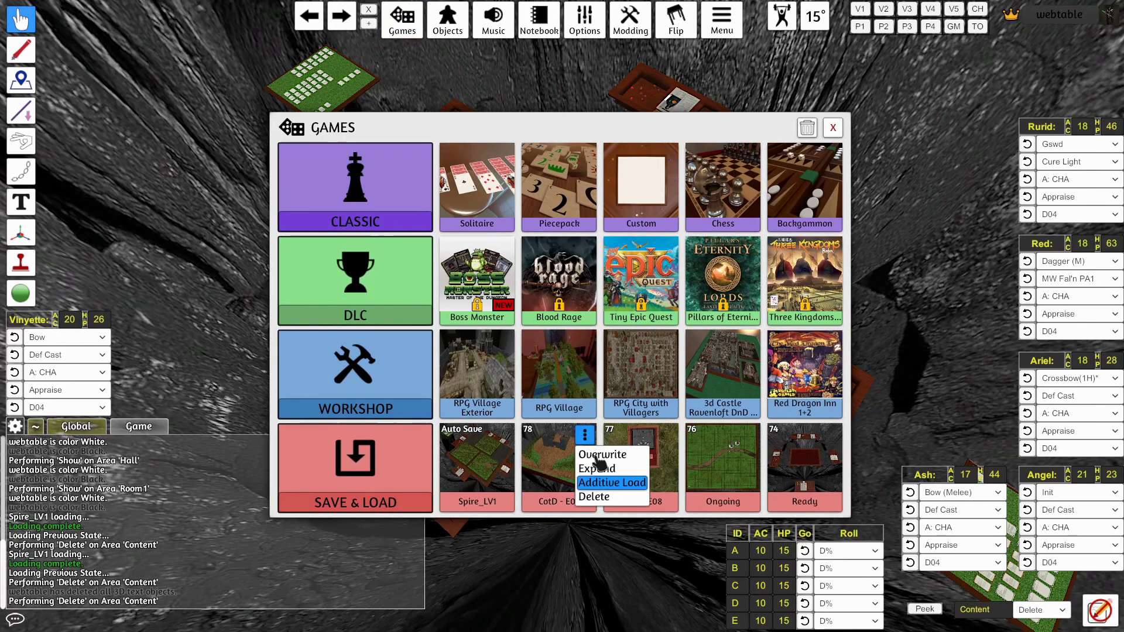
click(610, 483)
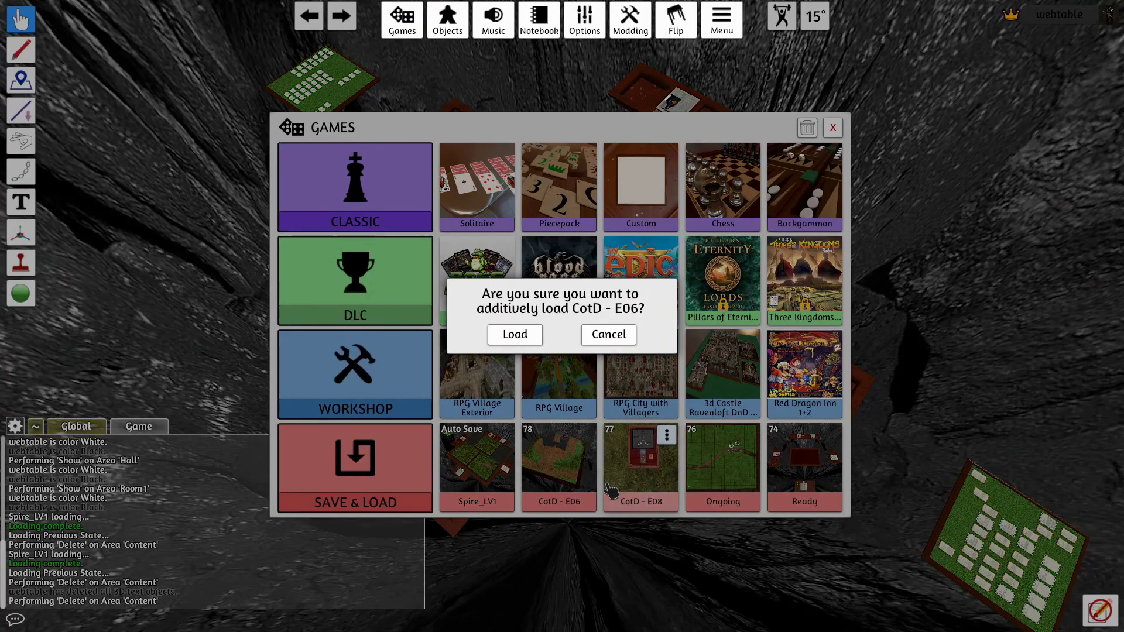
click(515, 335)
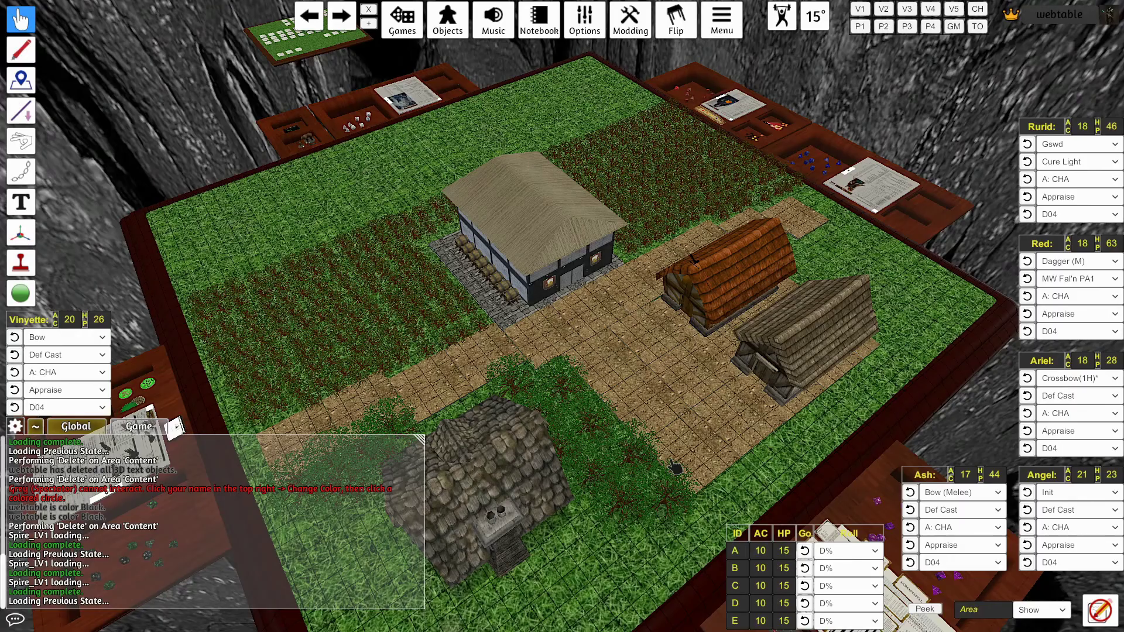
Examine the village map and the object options of the orange-roofed and grey-roofed timber houses
drag(670, 435, 660, 387)
scroll(662, 391, down, 3)
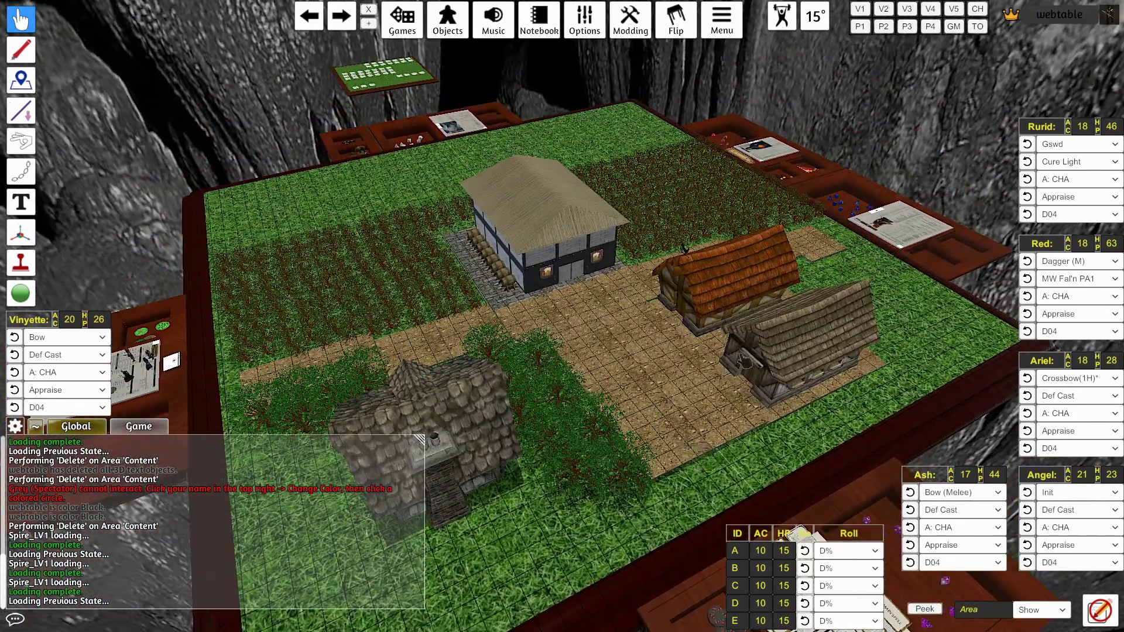
scroll(703, 393, down, 2)
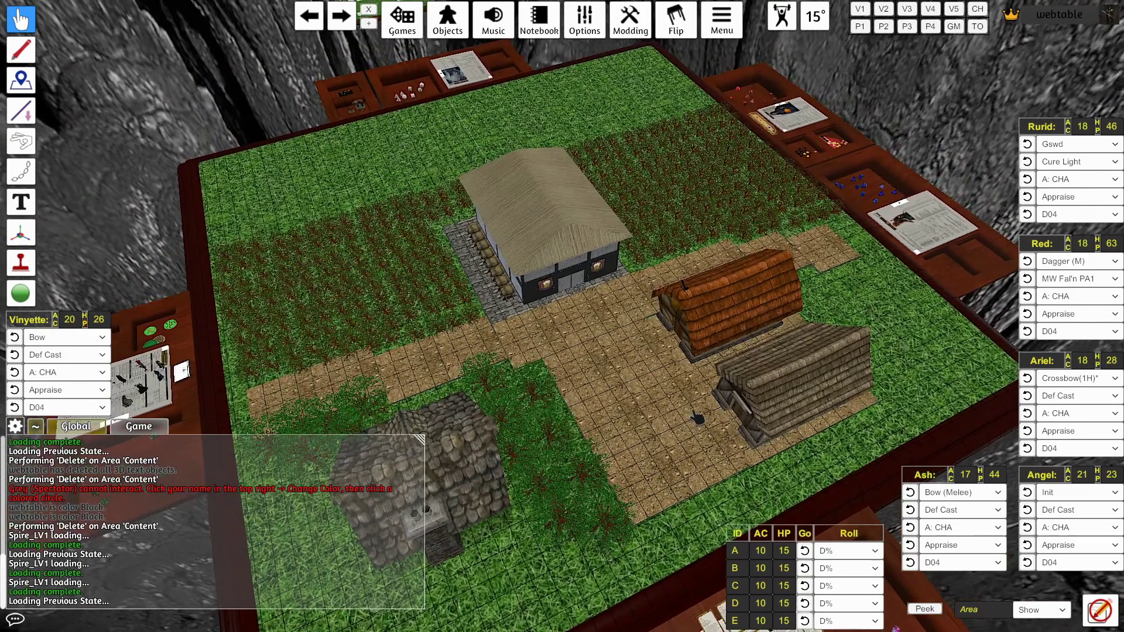
right_click(716, 324)
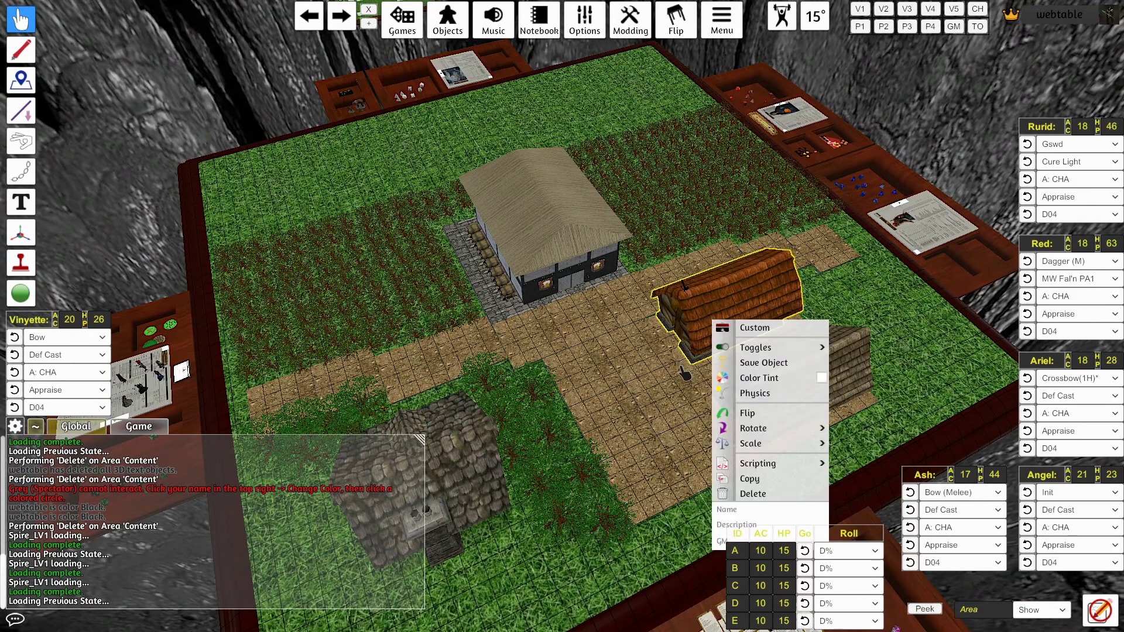
drag(705, 415, 707, 365)
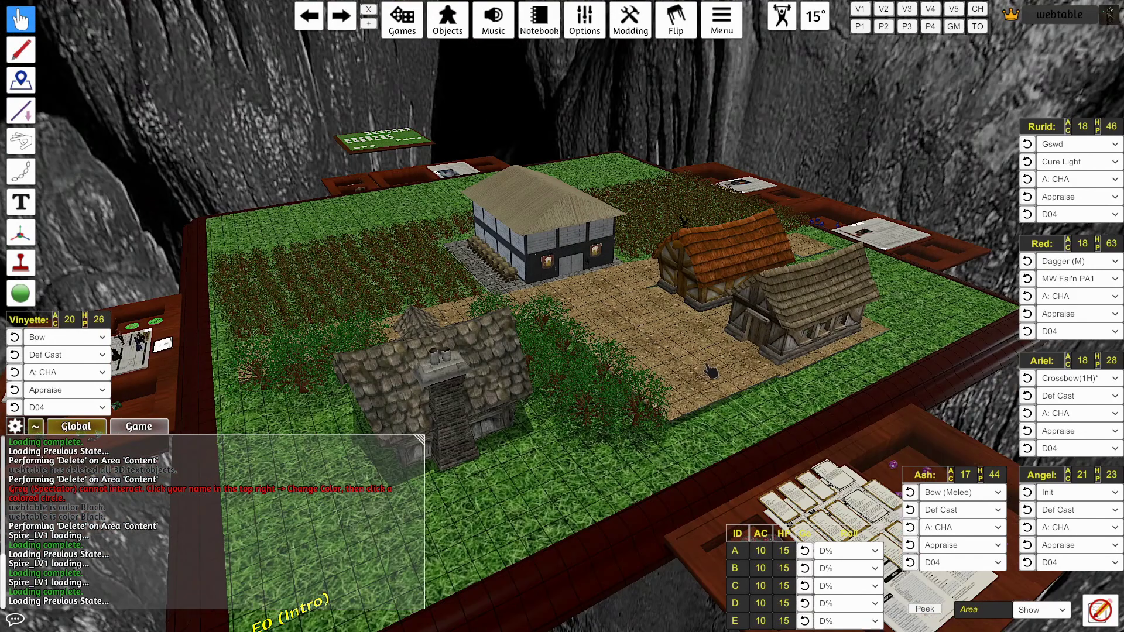
right_click(759, 340)
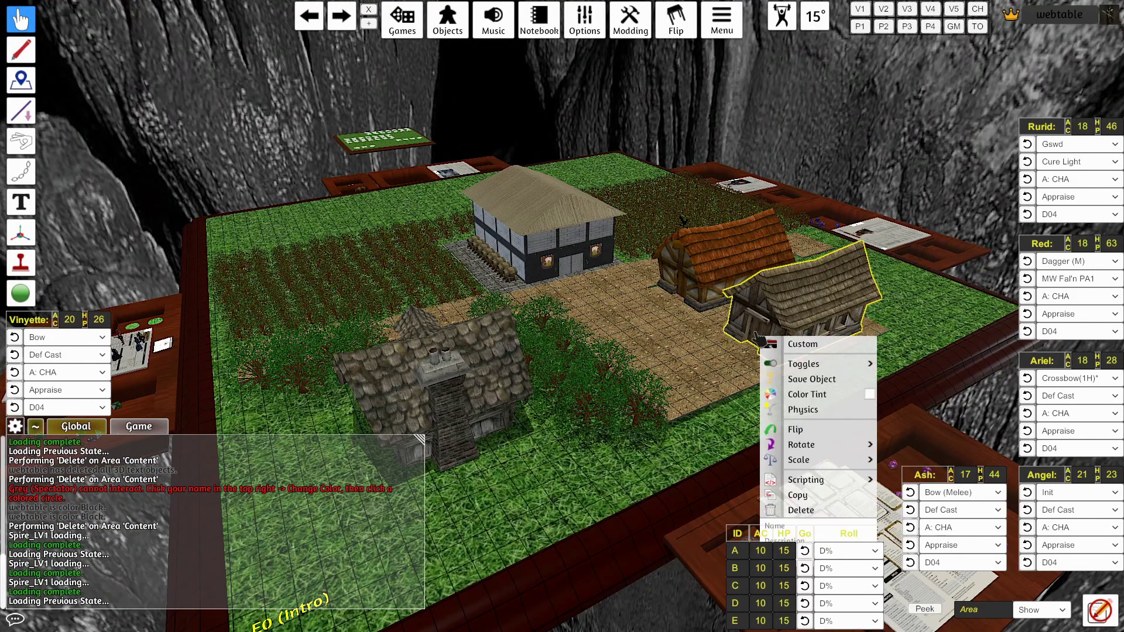
click(712, 366)
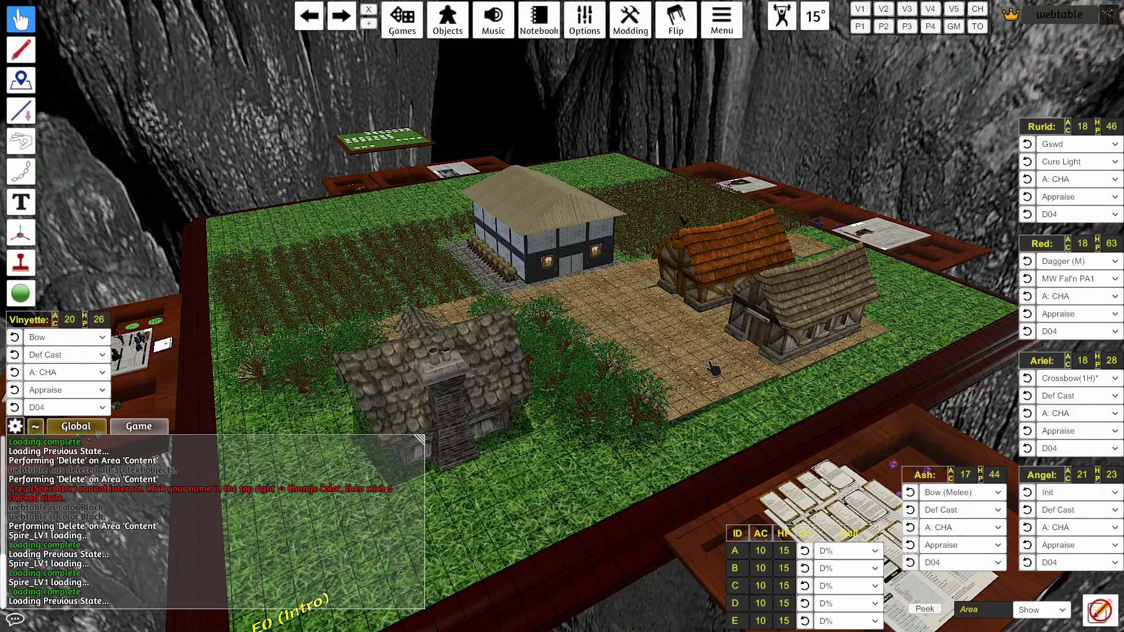
Inspect the village scene from above and up close, around the tavern, bushes and dirt square
scroll(711, 369, up, 3)
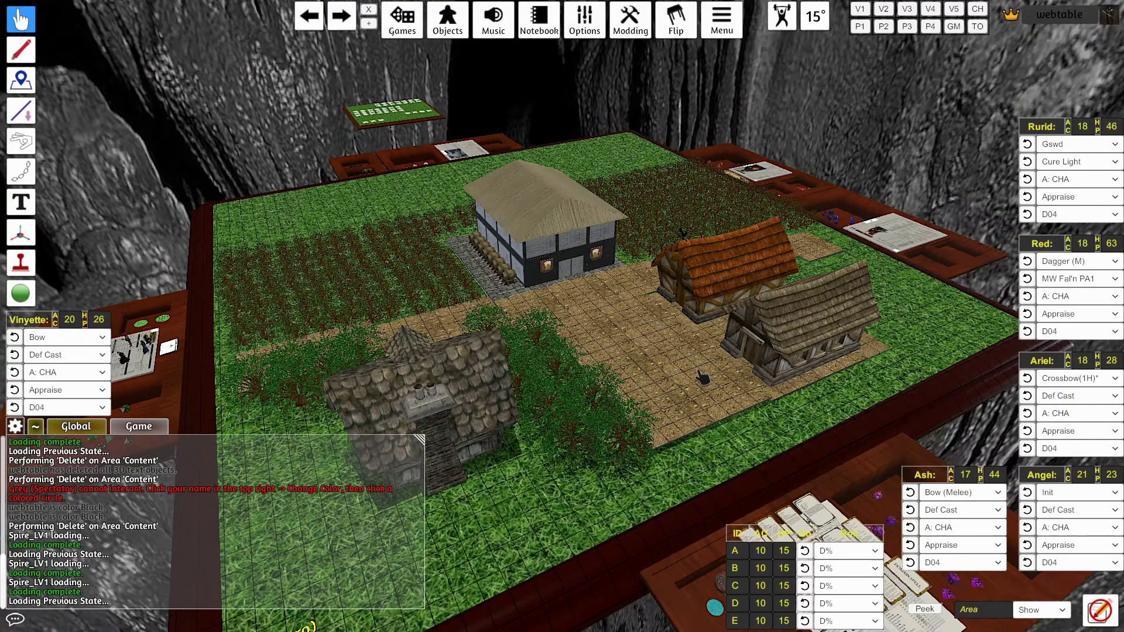
mouse_move(703, 370)
mouse_down()
mouse_move(750, 367)
mouse_move(695, 385)
mouse_up()
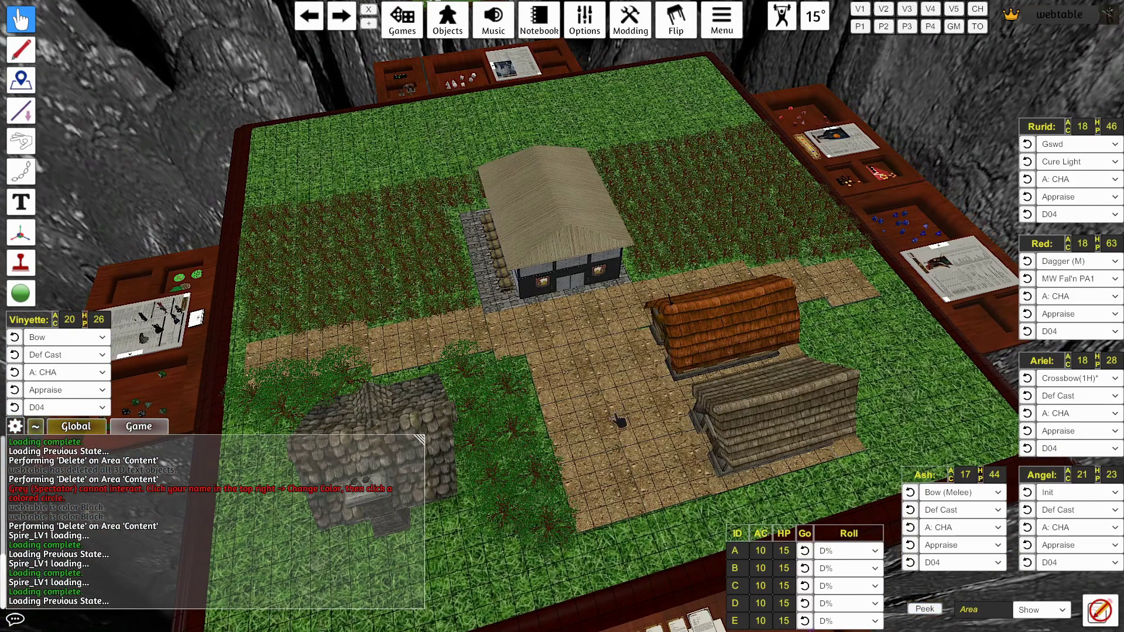
scroll(598, 381, down, 2)
scroll(598, 382, down, 3)
scroll(610, 396, up, 3)
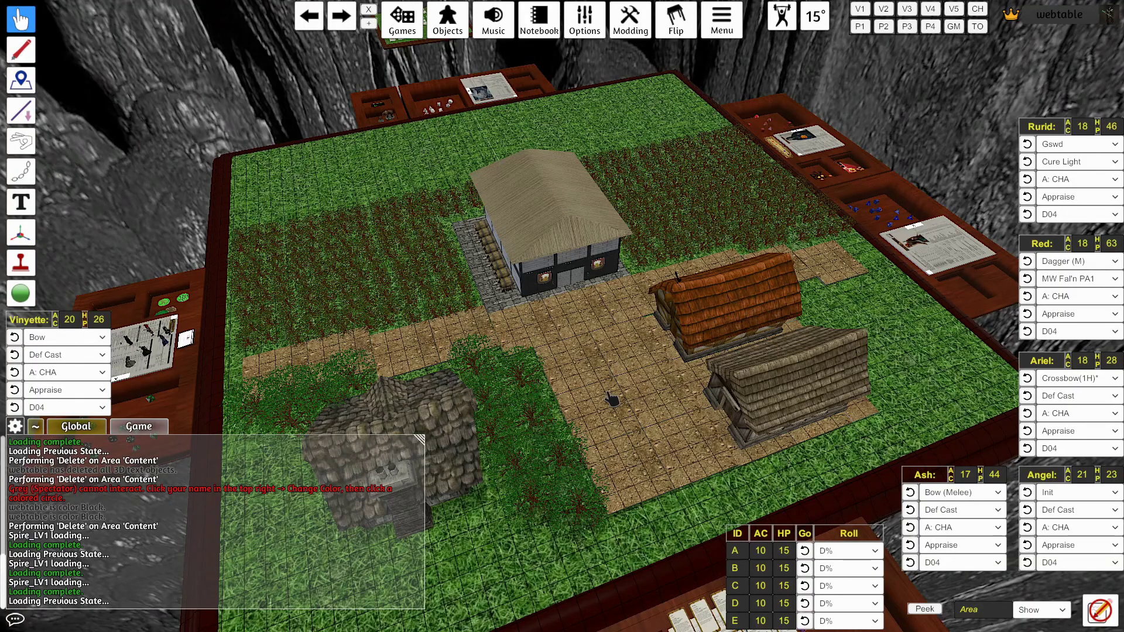
drag(631, 394, 637, 344)
scroll(637, 344, up, 1)
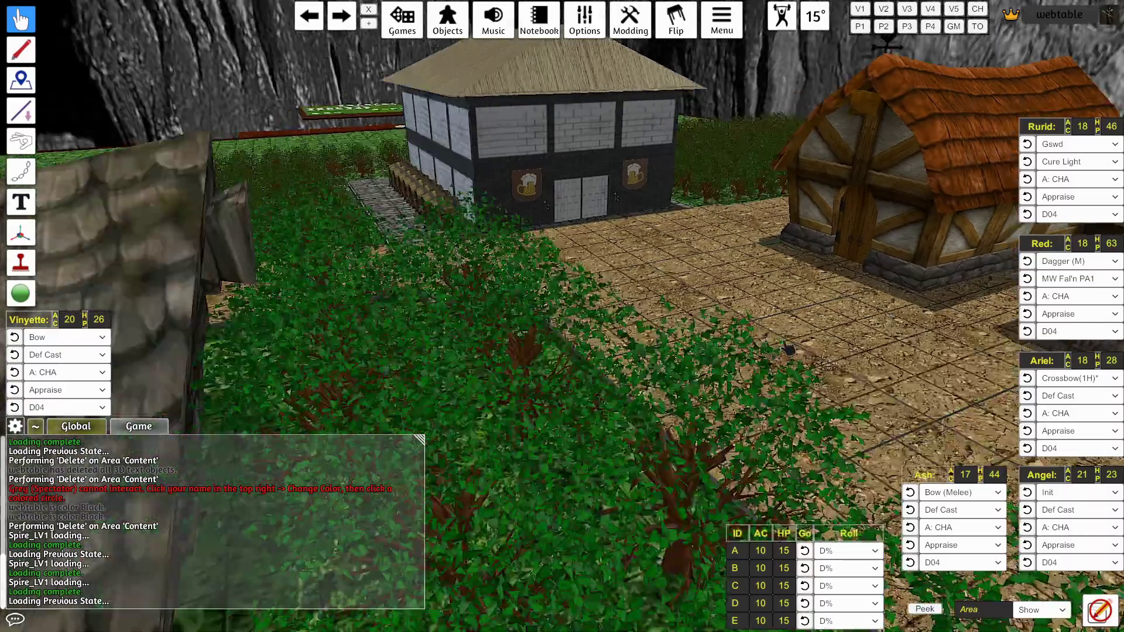
drag(790, 350, 817, 404)
scroll(615, 367, down, 3)
scroll(614, 368, down, 3)
drag(600, 347, 608, 383)
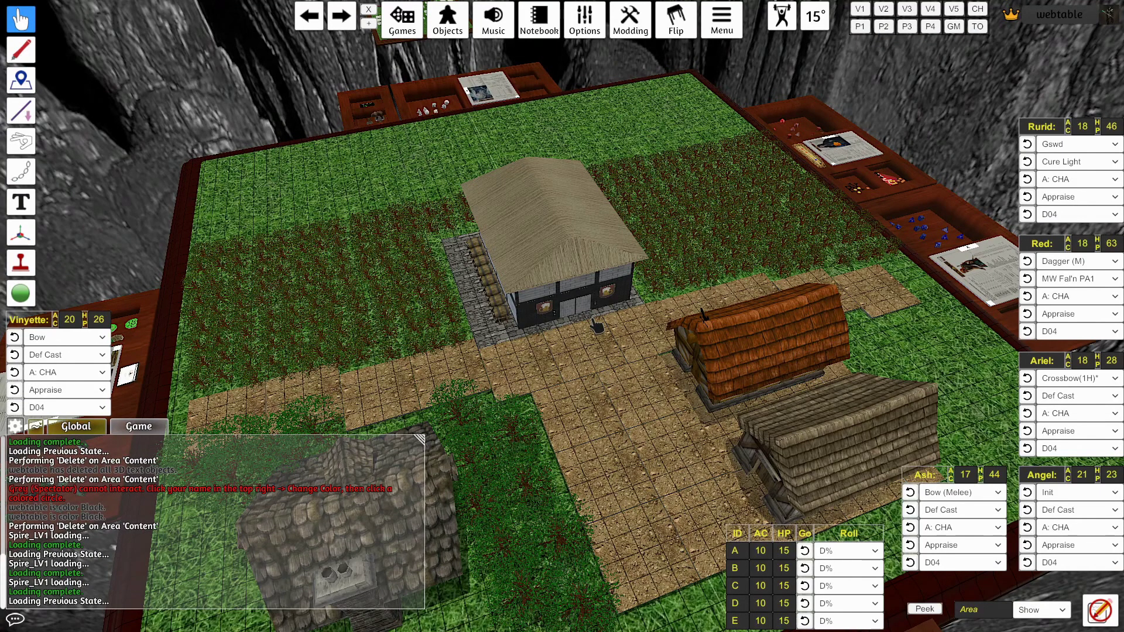
Run the Lift action on the area named Inn3F to raise the thatched roof off the inn
drag(597, 314, 584, 336)
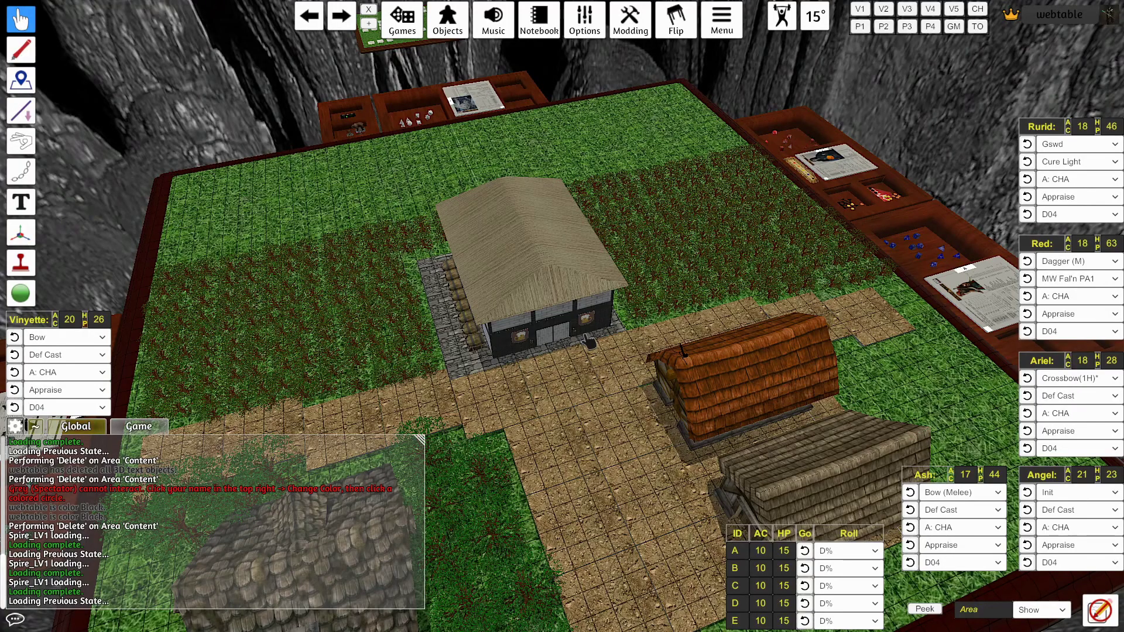
drag(593, 369, 641, 303)
scroll(639, 303, down, 5)
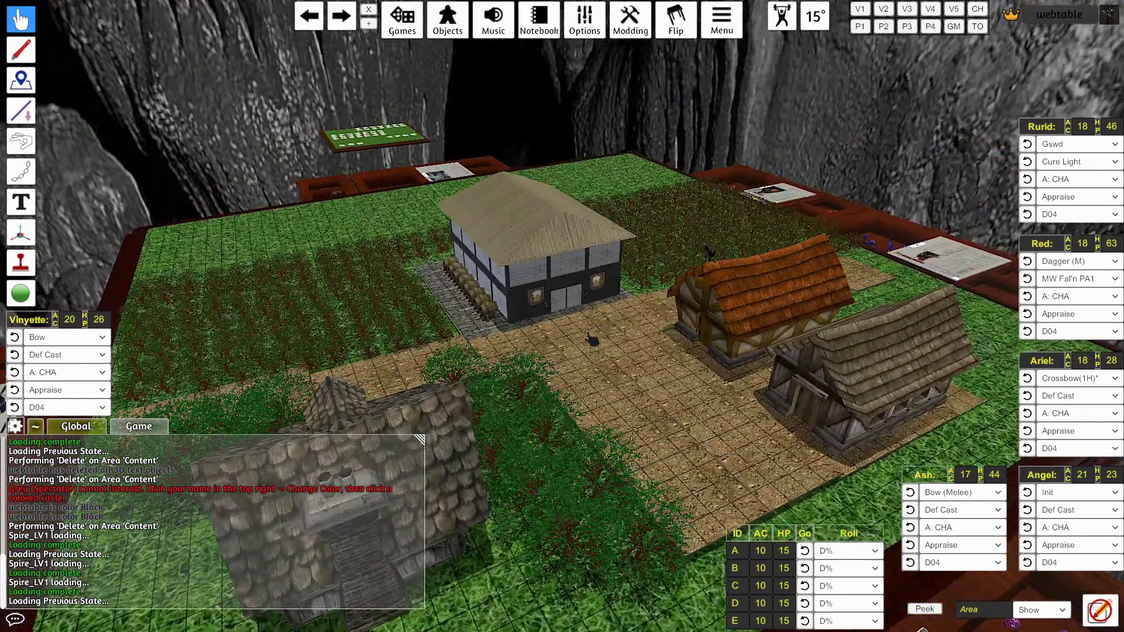
scroll(589, 340, up, 2)
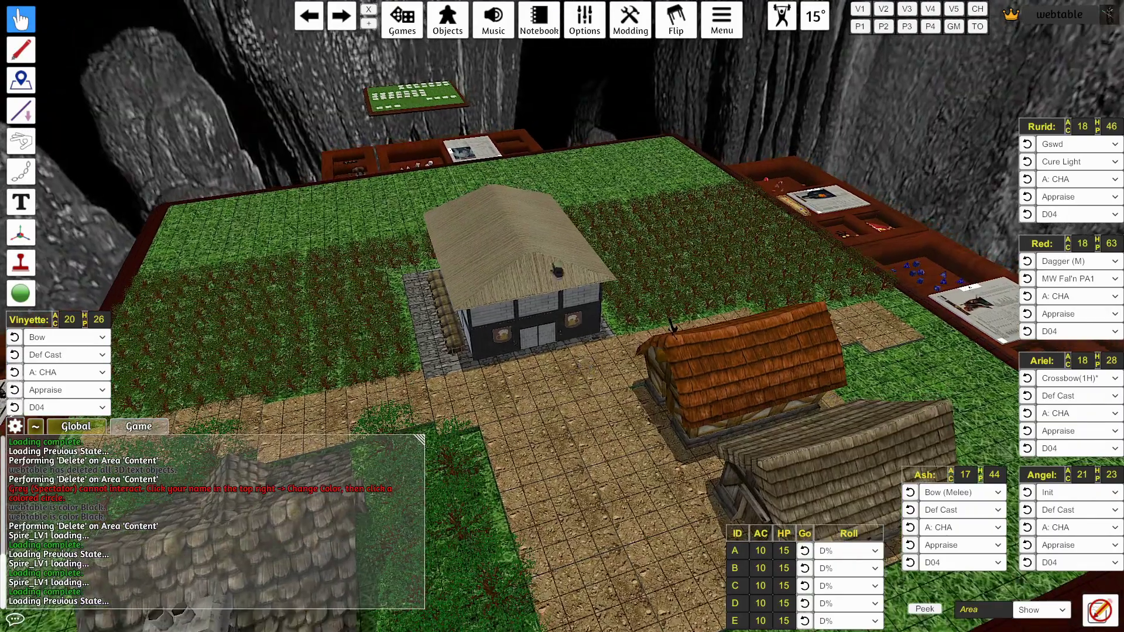
scroll(584, 338, up, 3)
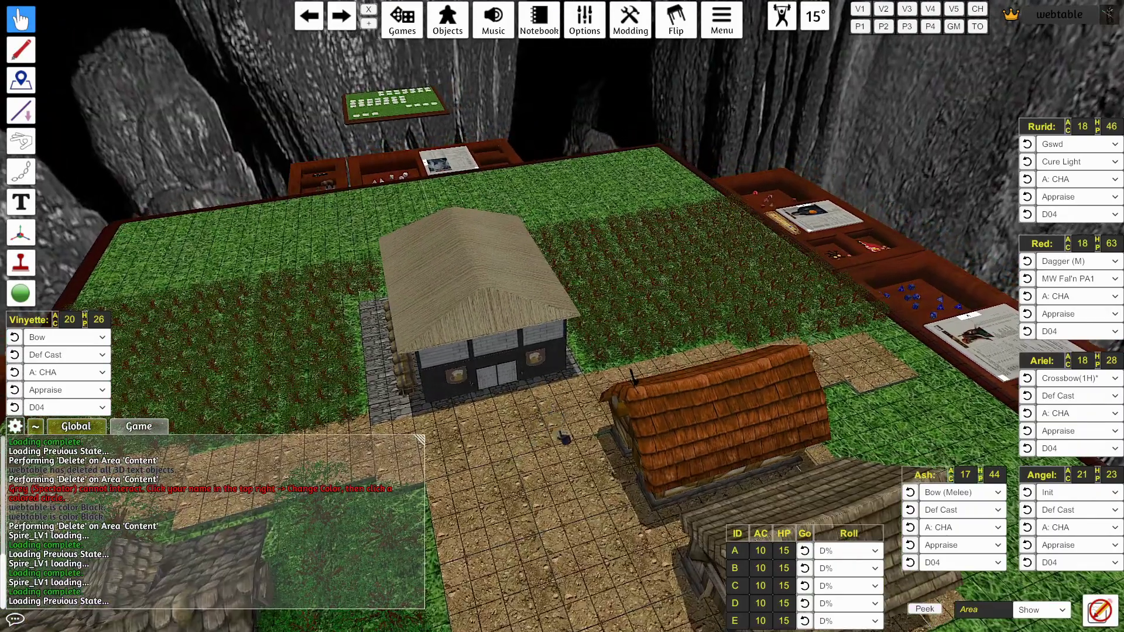
scroll(563, 437, up, 2)
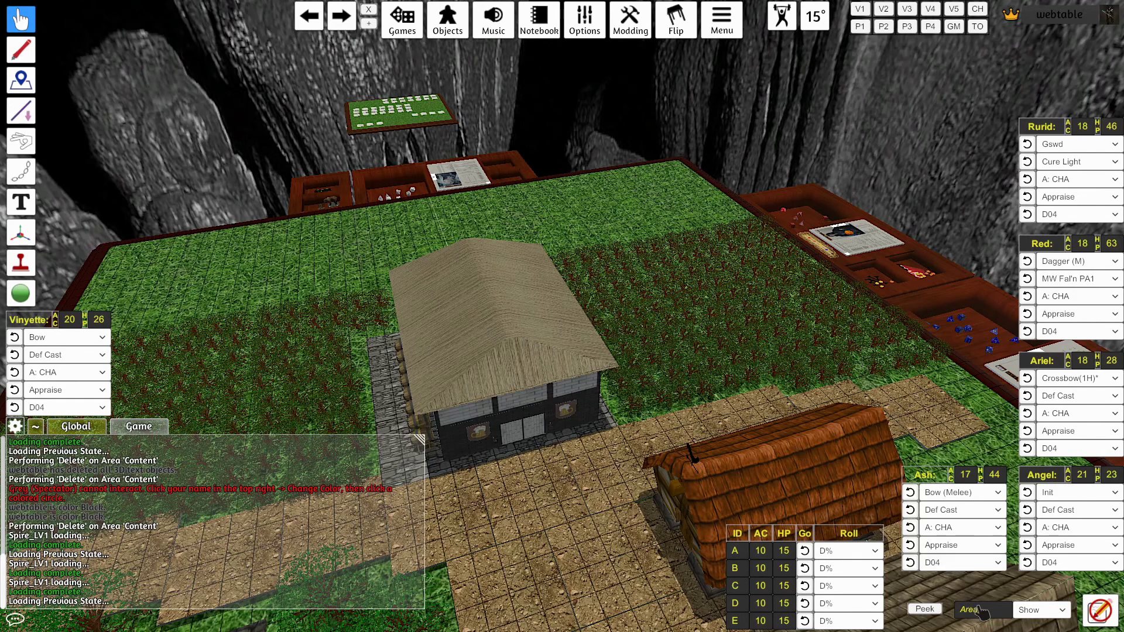
click(1062, 610)
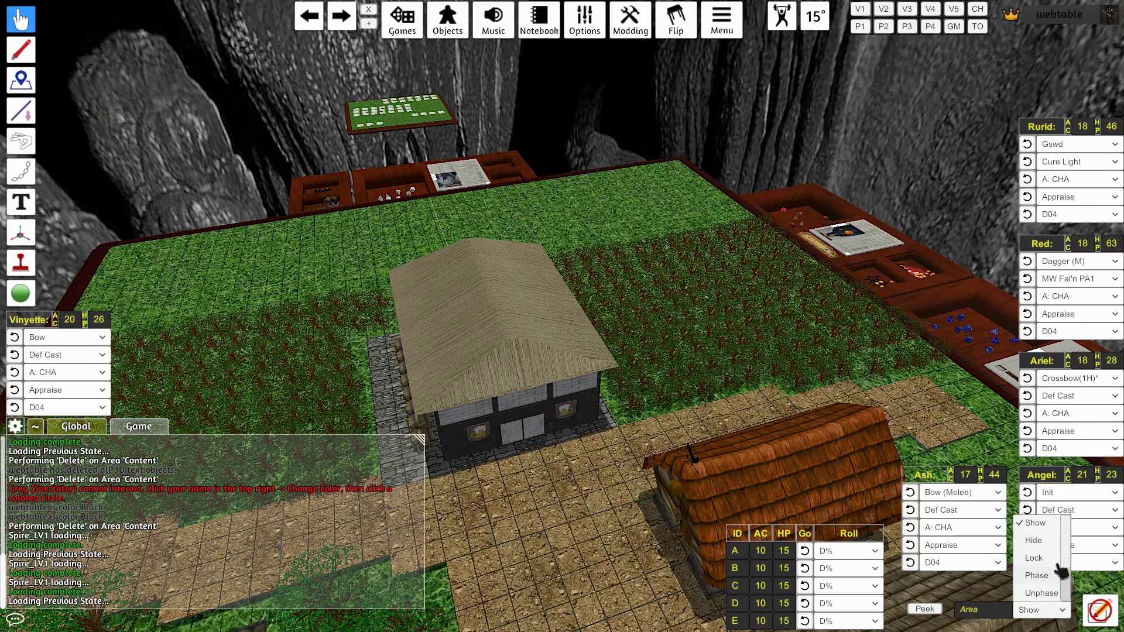
scroll(1066, 561, down, 3)
click(1033, 594)
click(999, 610)
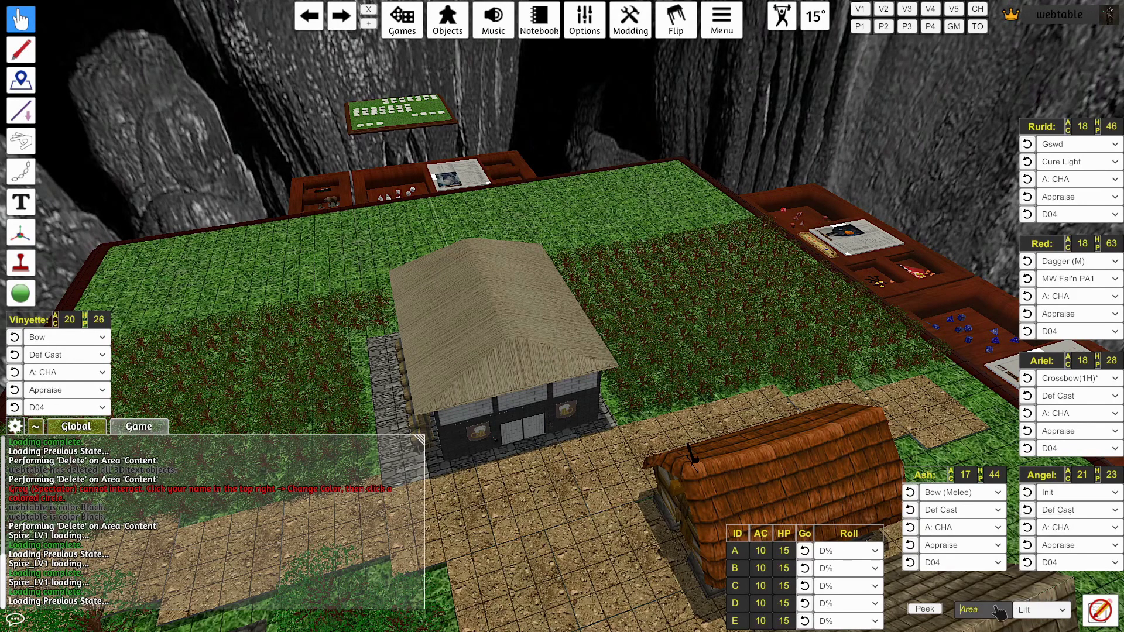
text(Inn3F)
key(Return)
Inspect the inn's exposed upper floor, its bedrooms and its corridors, from above and at an angle
drag(493, 259, 503, 298)
scroll(511, 438, up, 3)
scroll(515, 422, up, 5)
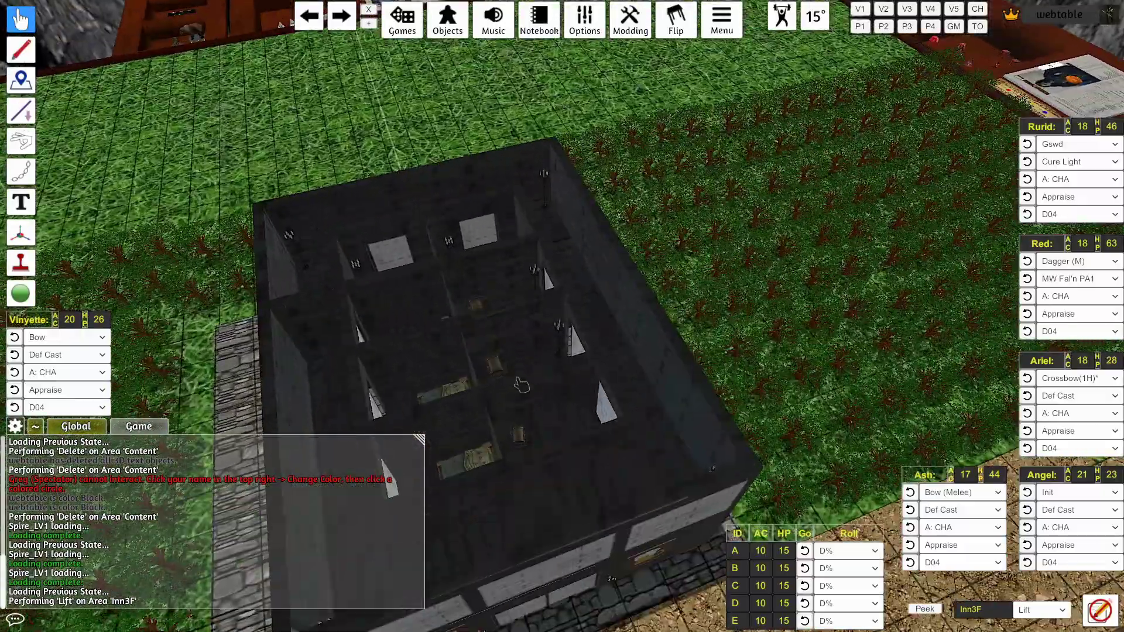
drag(517, 381, 626, 360)
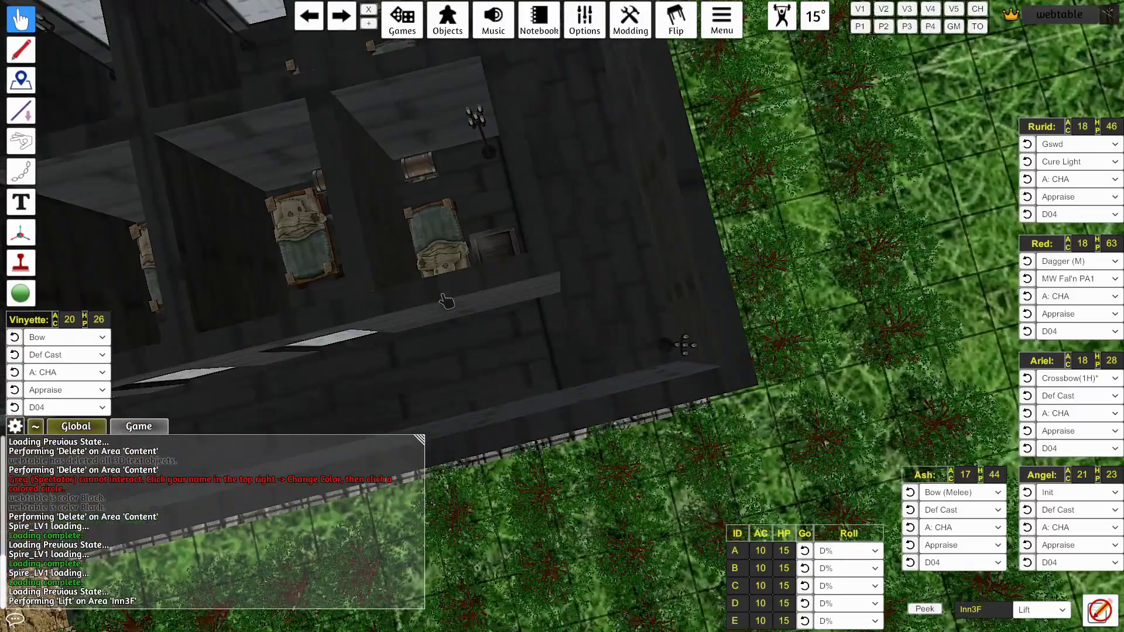
scroll(445, 302, down, 5)
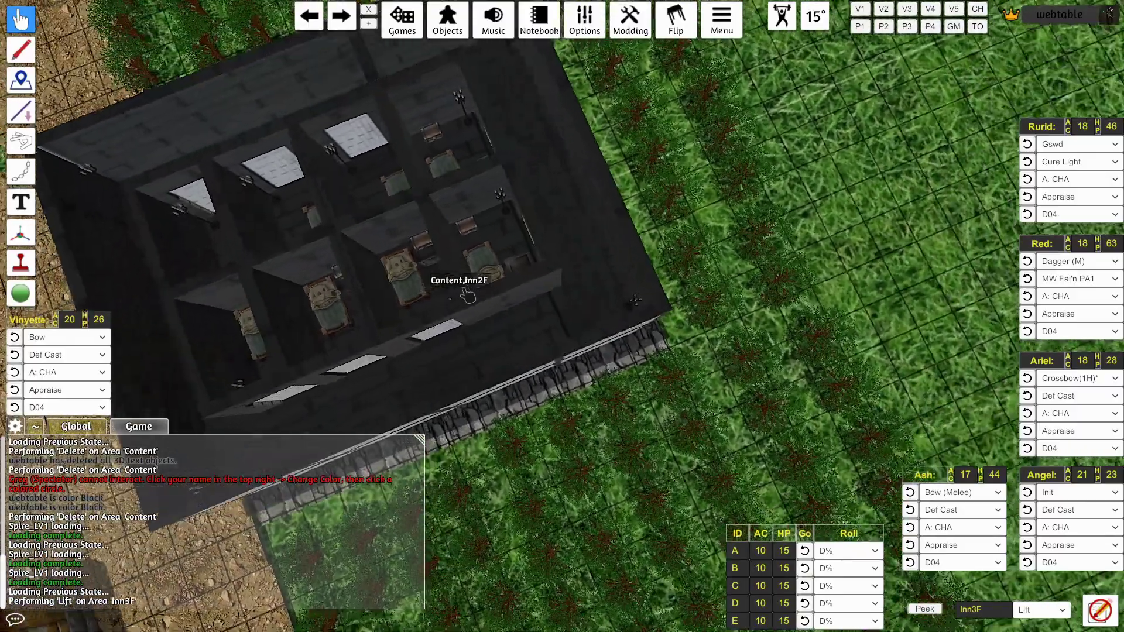
mouse_move(465, 291)
mouse_down()
mouse_move(489, 276)
mouse_move(447, 295)
mouse_up()
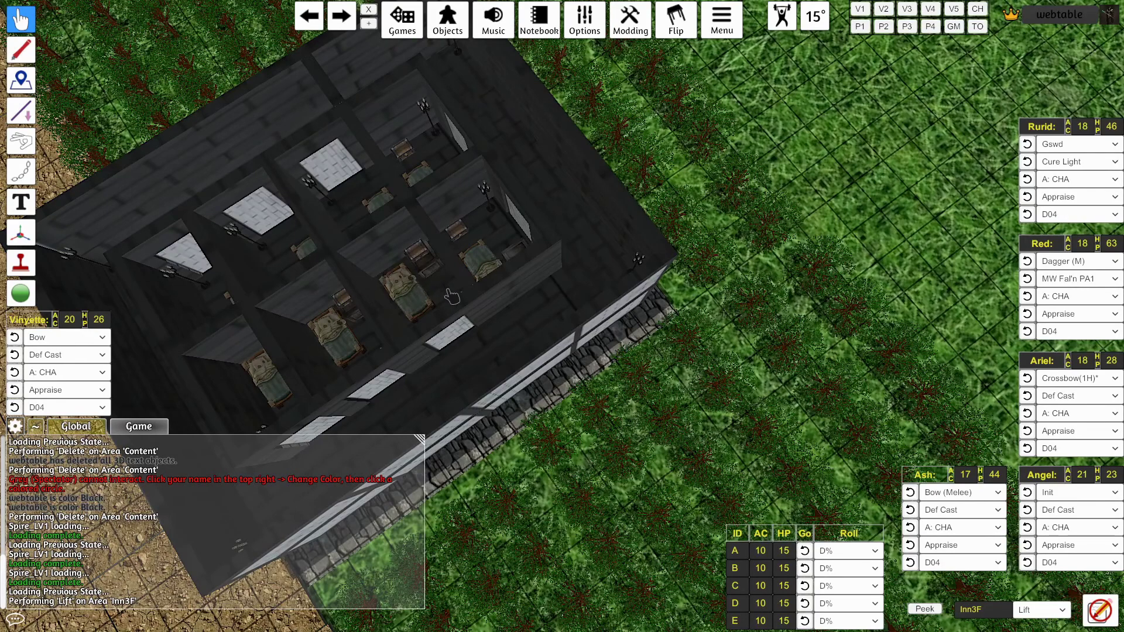
key(a)
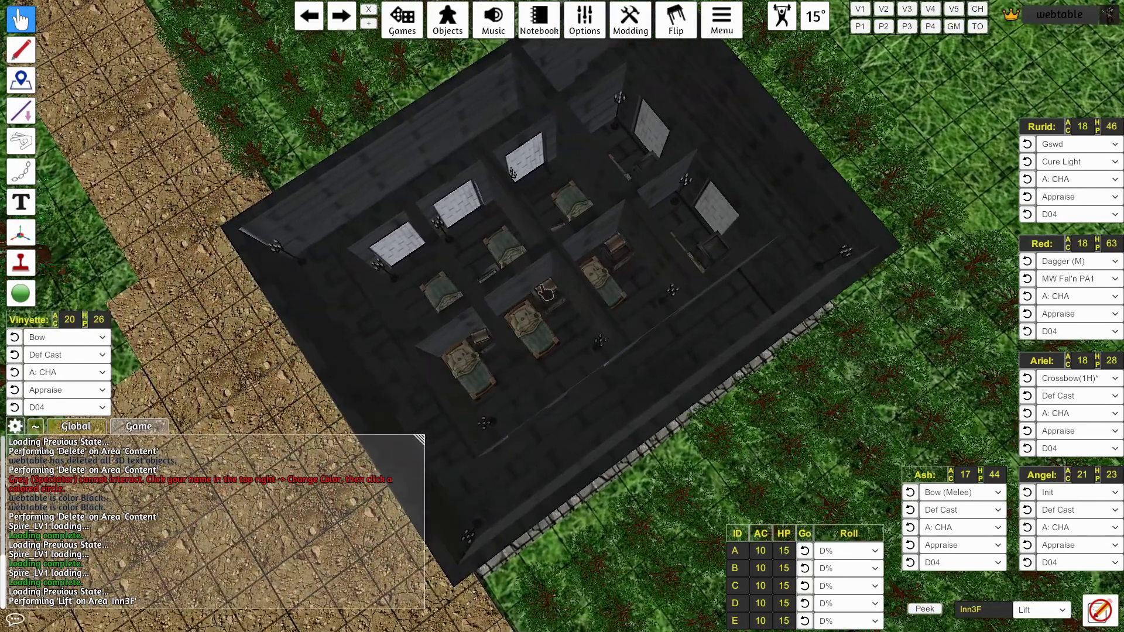
drag(543, 297, 500, 312)
scroll(501, 310, down, 3)
scroll(501, 352, up, 4)
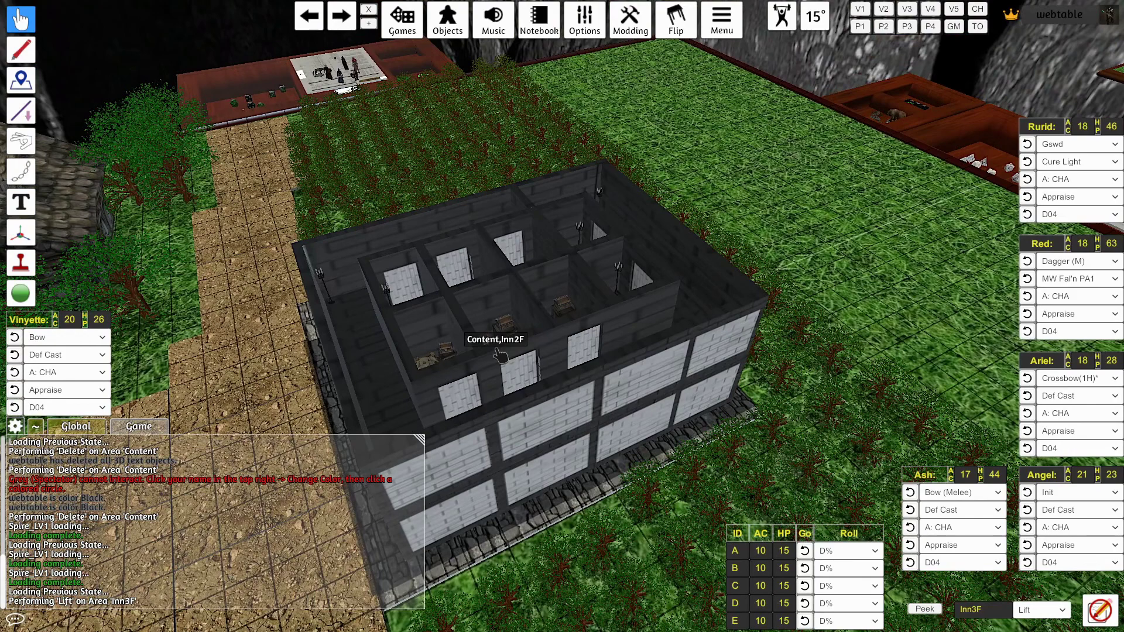
Run the Lift action on the area named Inn2F to expose the inn's ground floor
drag(544, 334, 544, 355)
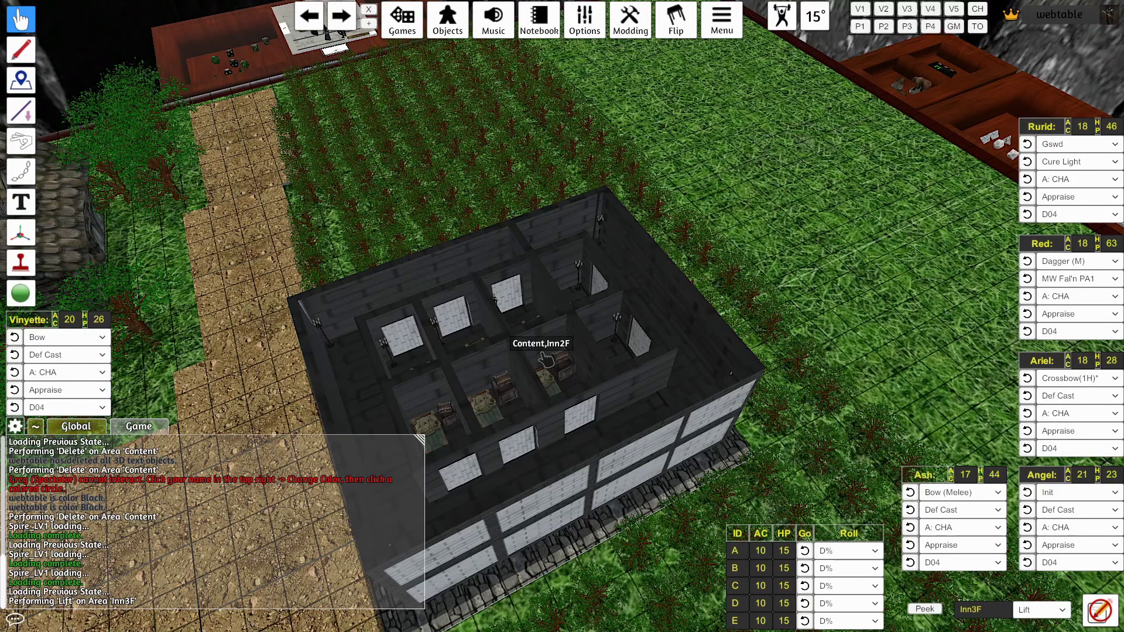
drag(592, 376, 644, 313)
scroll(644, 313, down, 10)
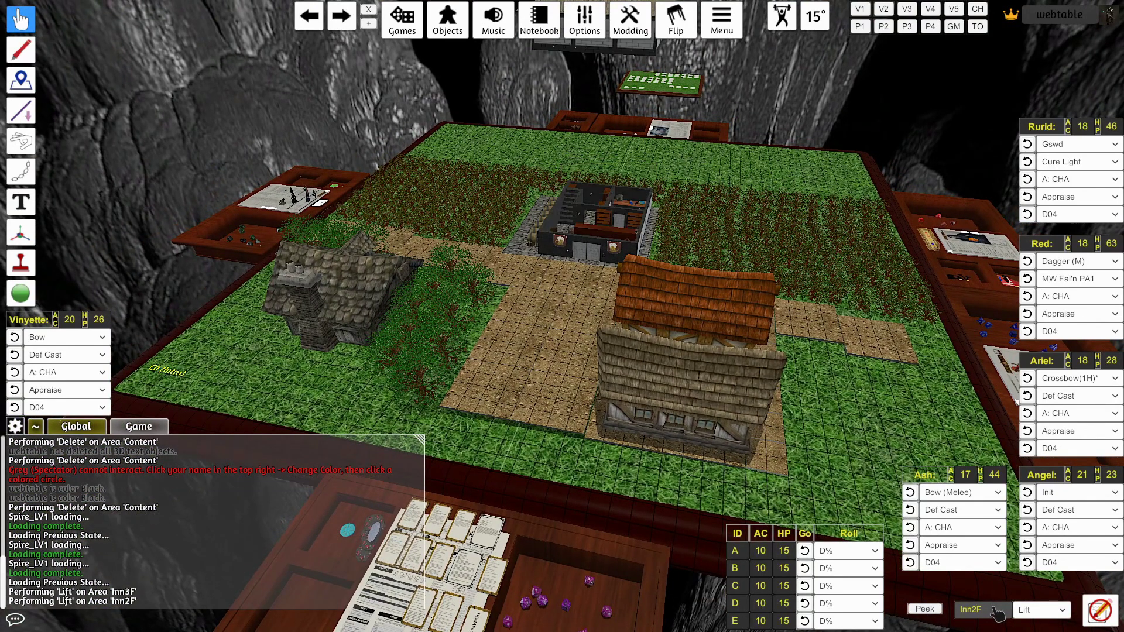
Inspect the inn's ground-floor taproom, bar and back rooms up close, and its place in the village
scroll(527, 377, up, 5)
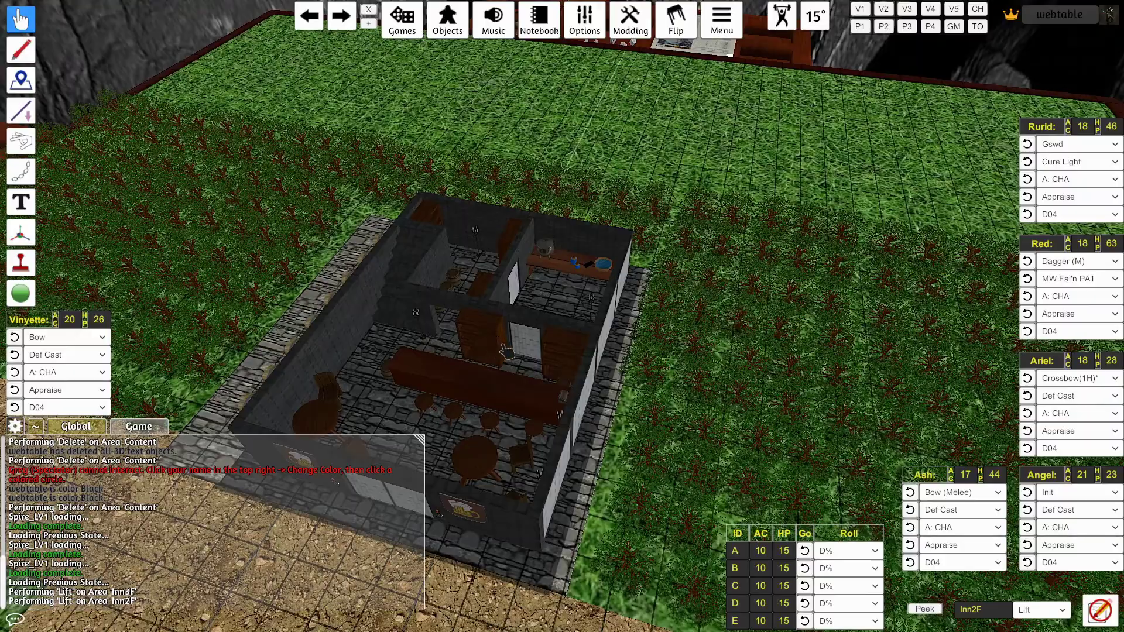
drag(505, 351, 548, 250)
key(a)
drag(530, 351, 571, 267)
drag(575, 375, 685, 279)
drag(667, 341, 643, 339)
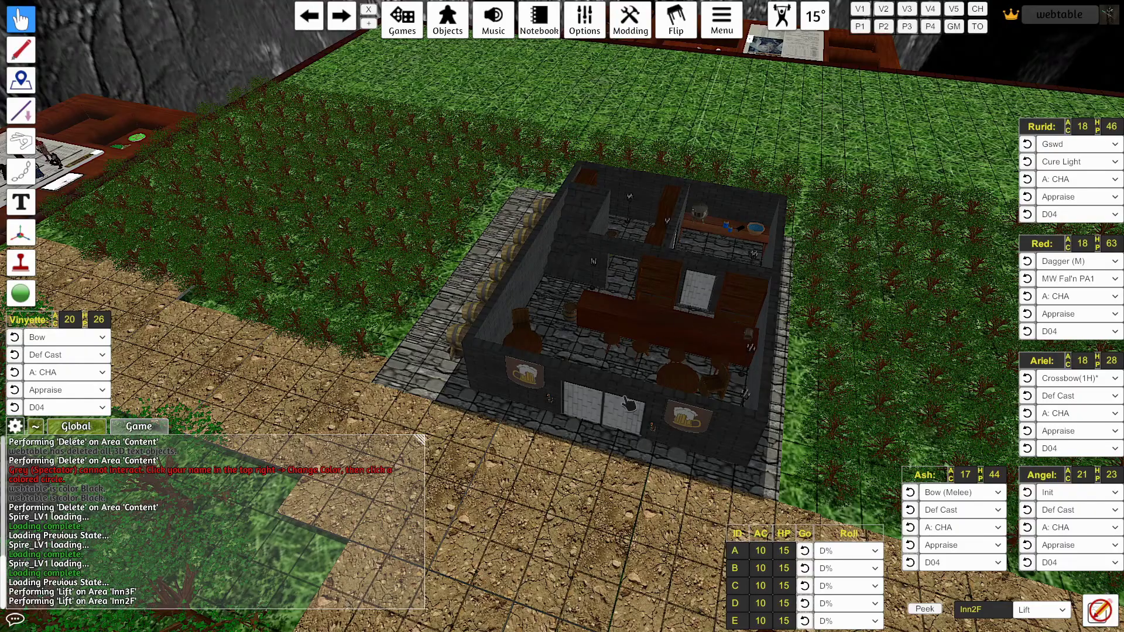
mouse_move(629, 404)
mouse_down()
mouse_move(632, 367)
mouse_move(629, 401)
mouse_up()
scroll(644, 372, down, 10)
scroll(638, 331, down, 8)
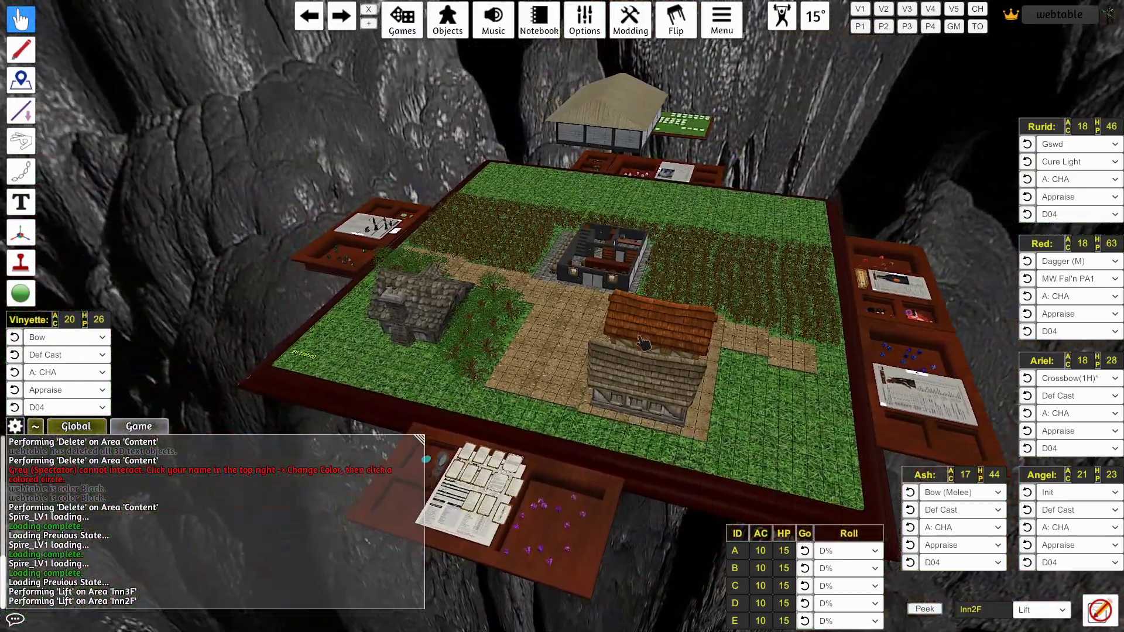
Run the Sink action on the areas Inn2F and Inn3F to lower the upper floor and roof onto the inn
click(1045, 610)
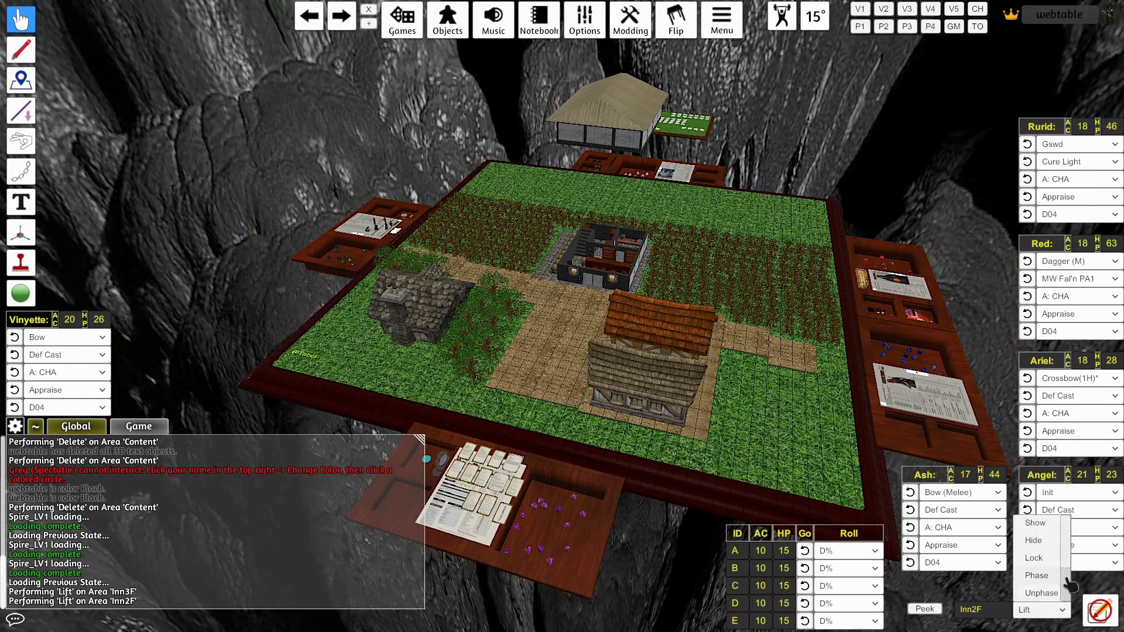
scroll(1066, 594, down, 2)
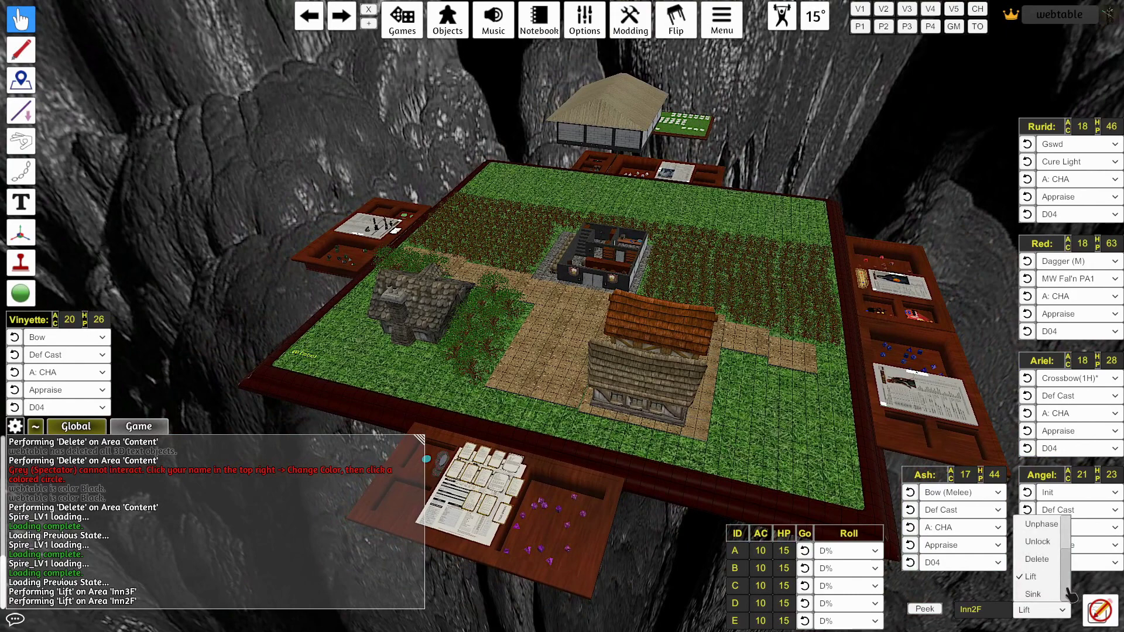
click(1033, 594)
click(1003, 614)
key(Return)
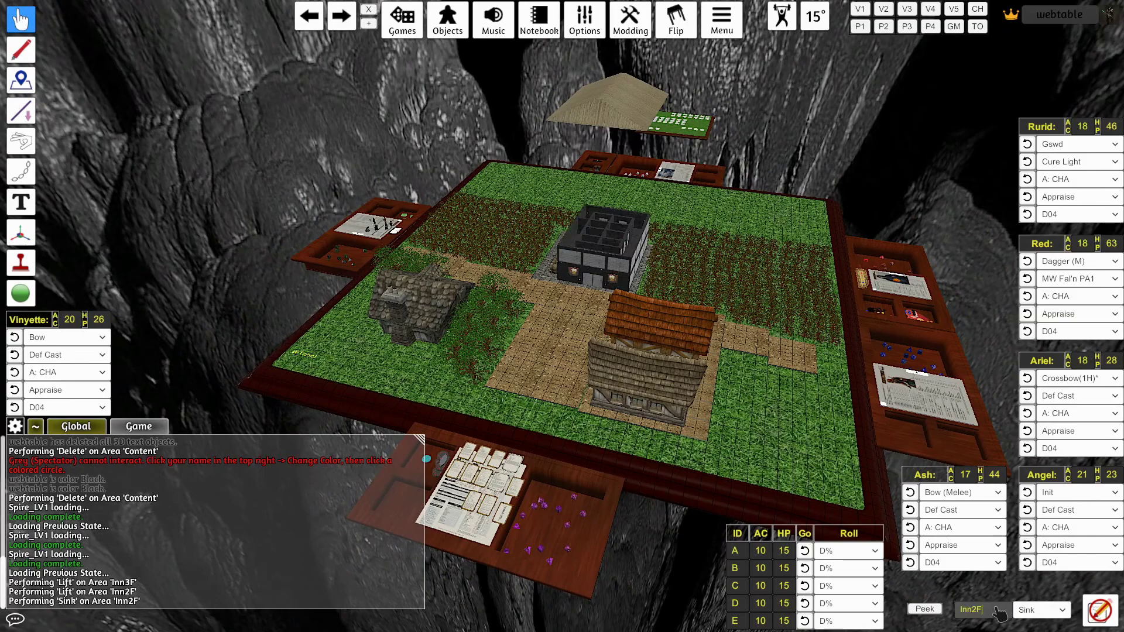
key(BackSpace)
text(3)
key(Return)
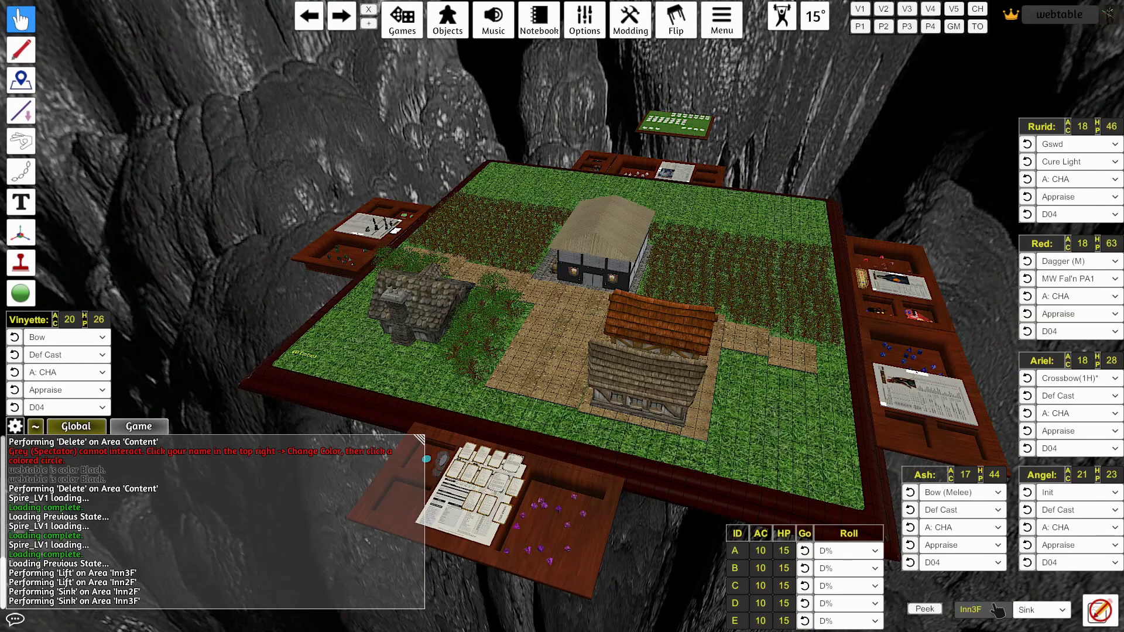
Load the saved game CotD - E08 in place of the village table
drag(528, 403, 641, 378)
scroll(636, 369, up, 5)
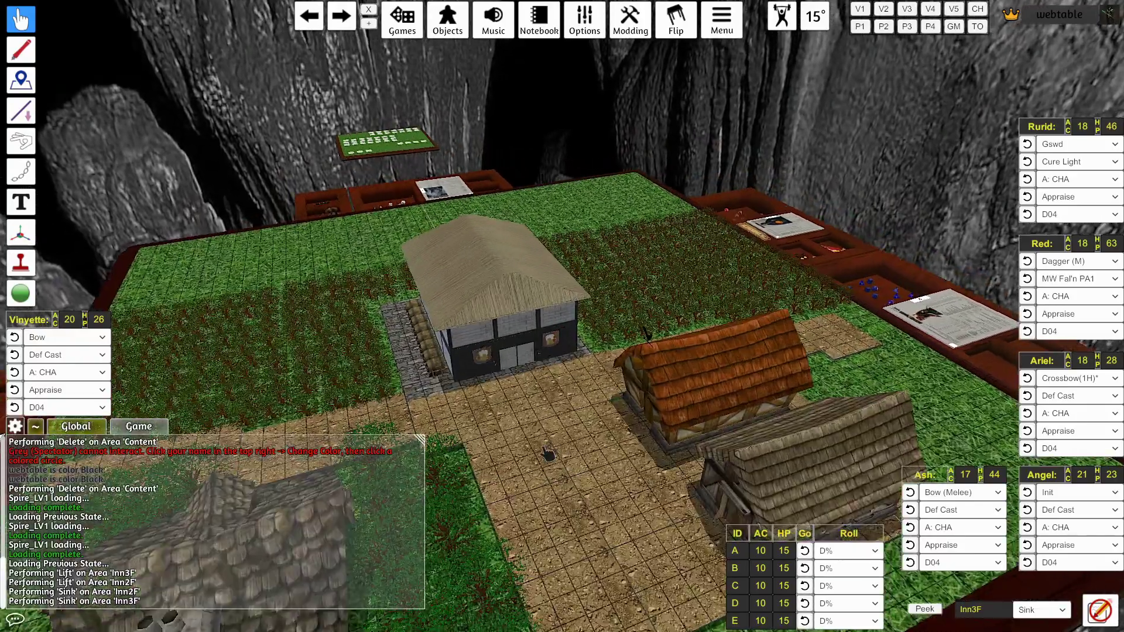
drag(547, 454, 692, 435)
scroll(576, 421, up, 2)
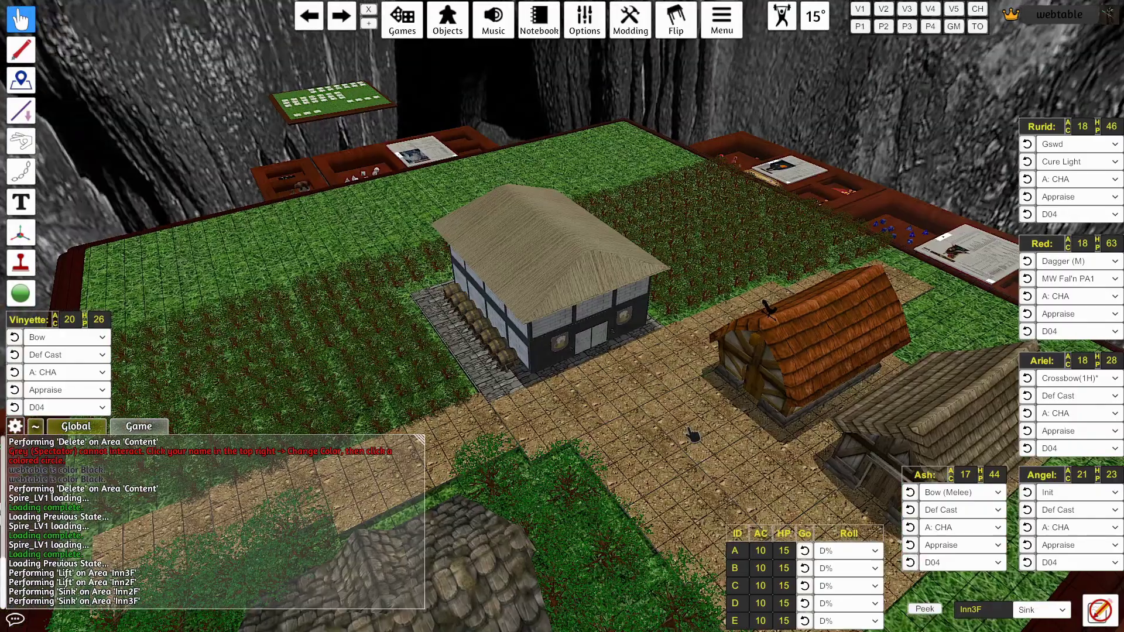
click(402, 21)
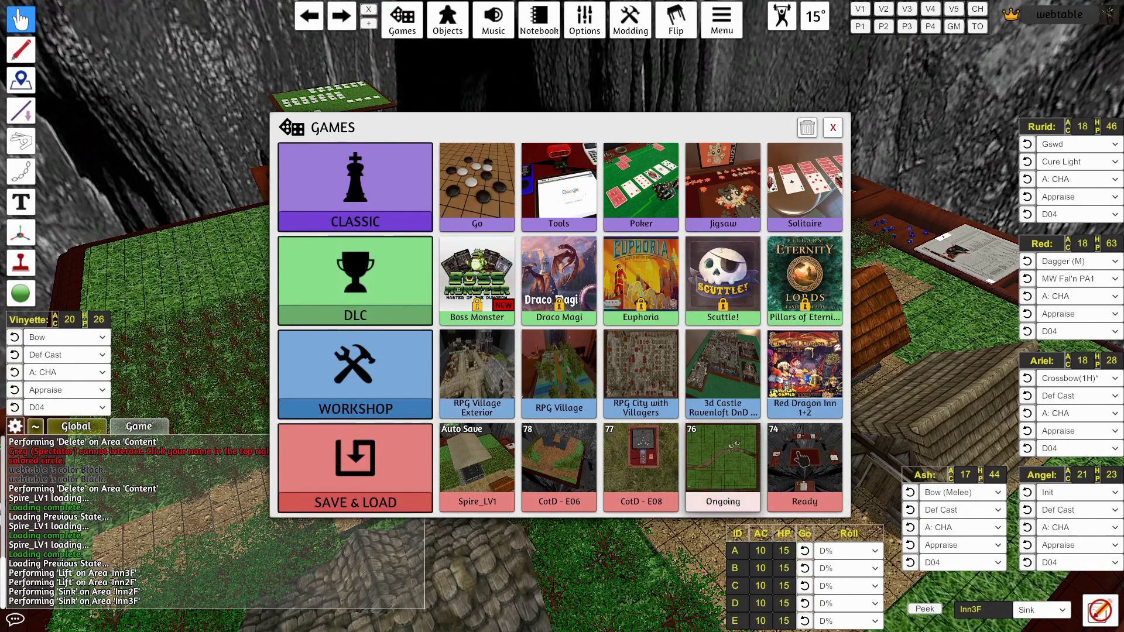
scroll(802, 460, down, 1)
scroll(802, 460, down, 1)
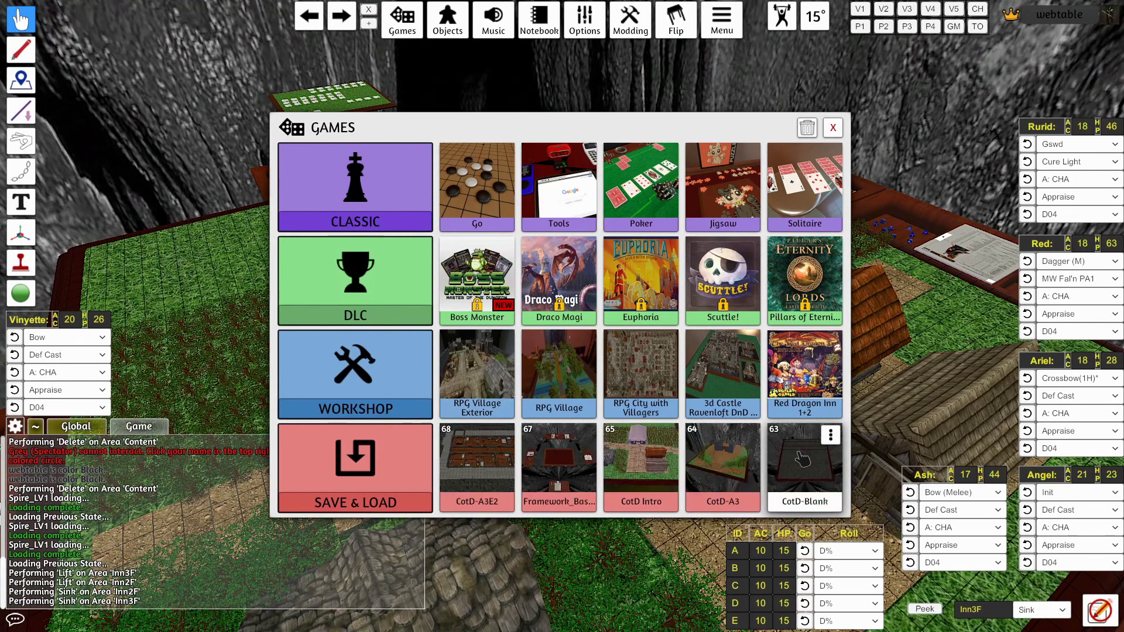
scroll(802, 460, down, 1)
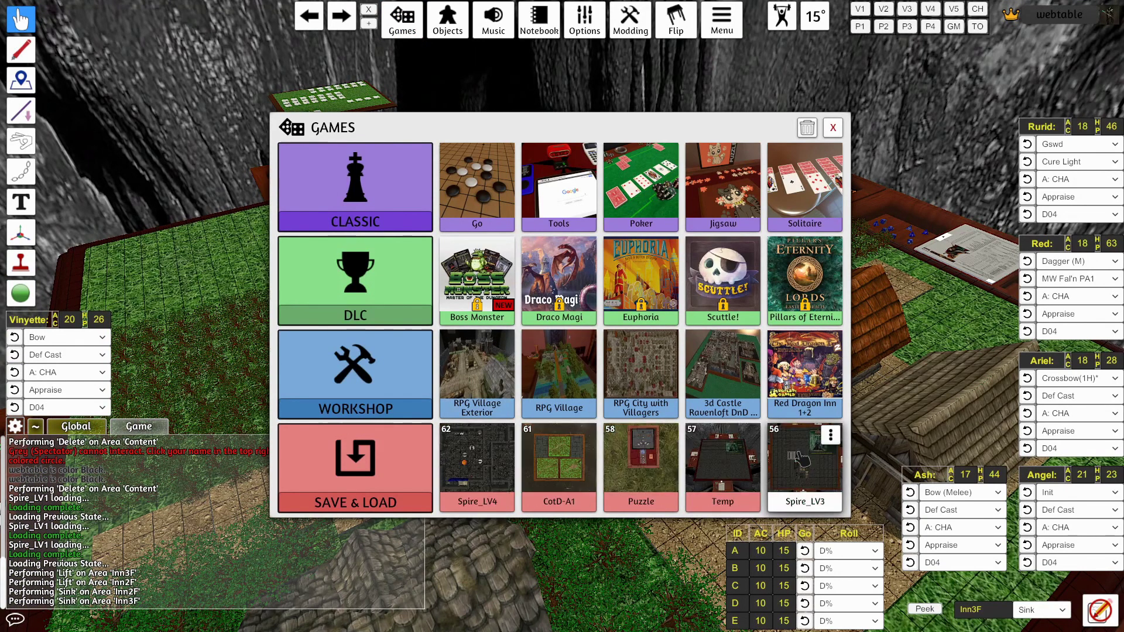
scroll(802, 460, up, 1)
scroll(802, 460, up, 1)
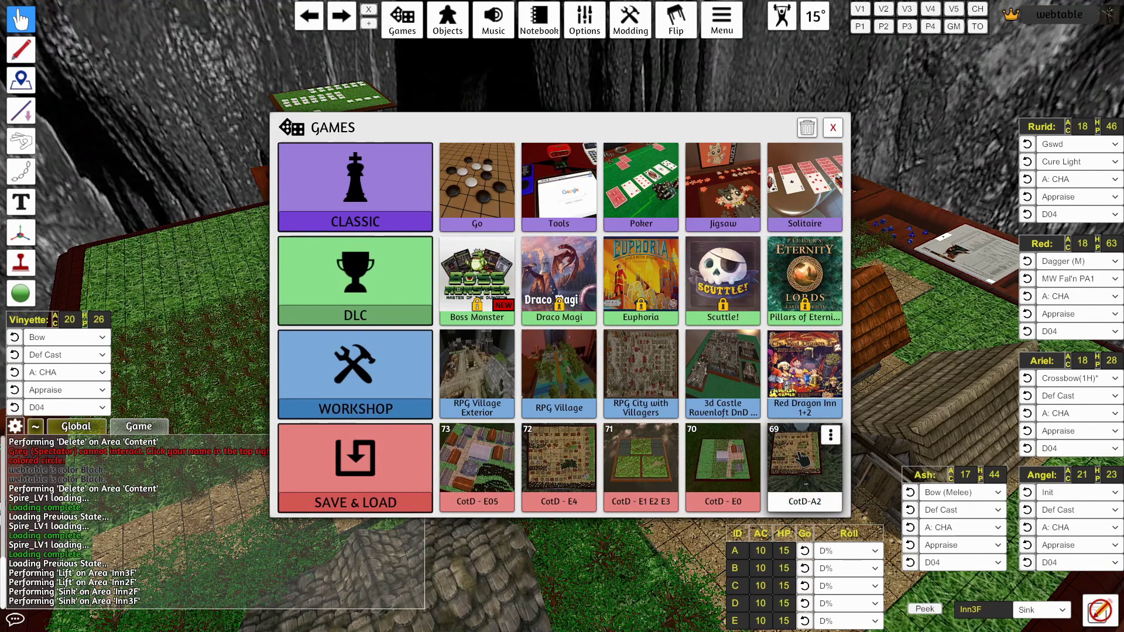
scroll(802, 460, up, 1)
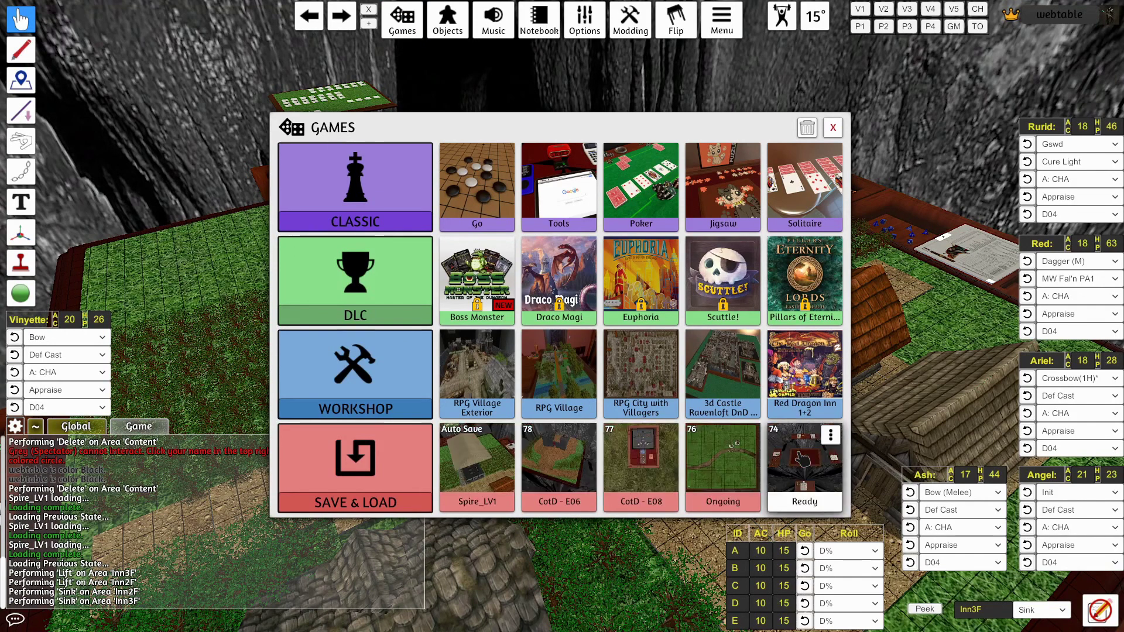
click(644, 460)
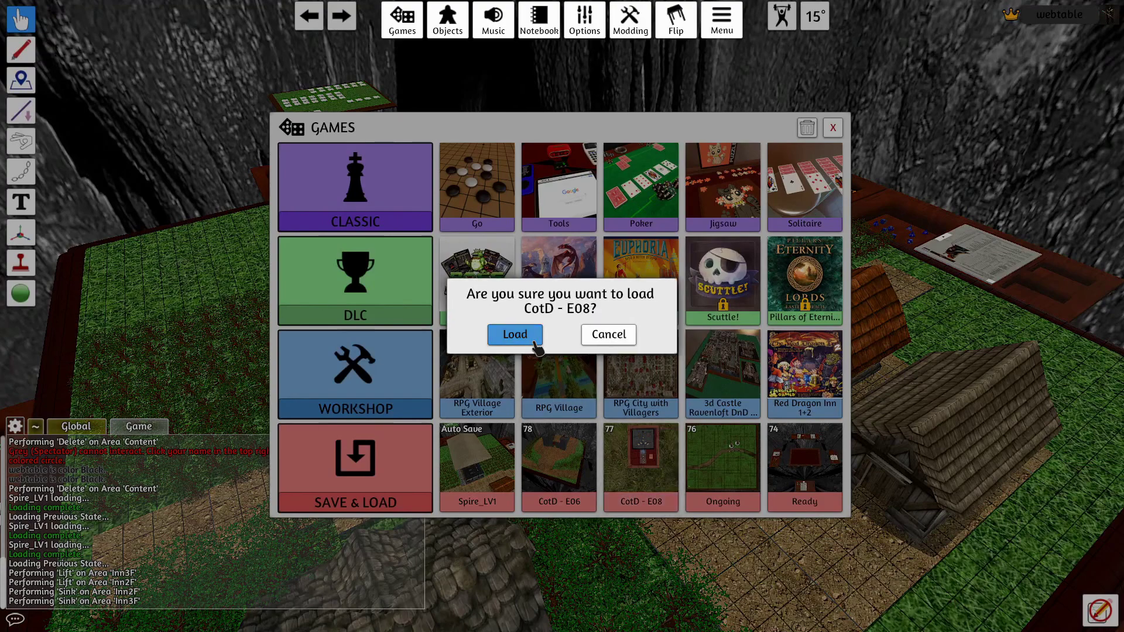
click(515, 335)
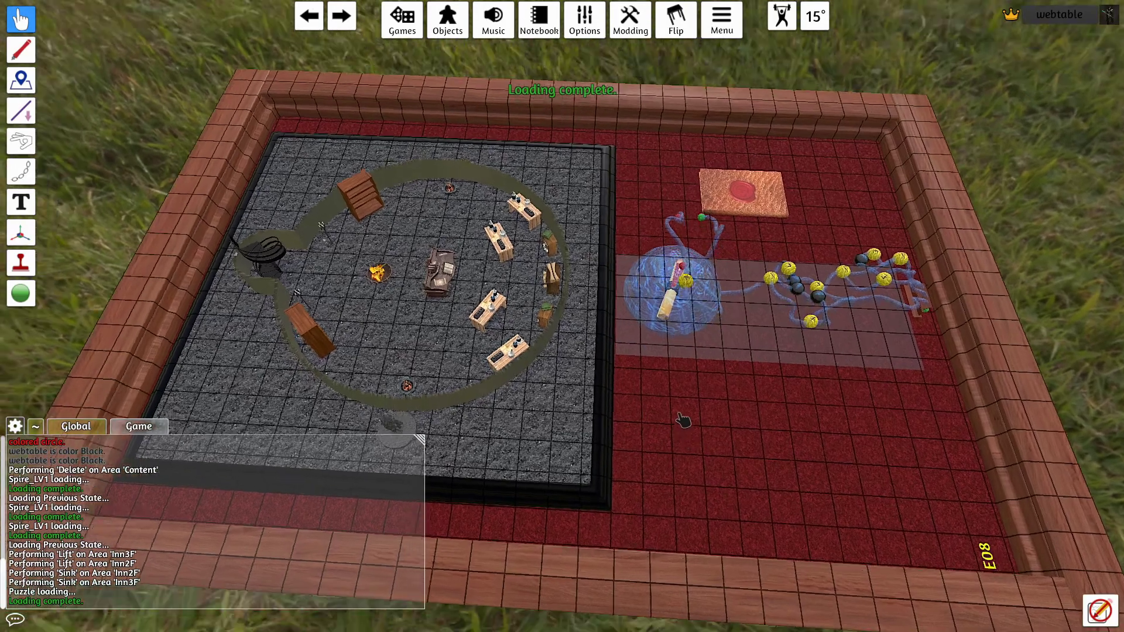
Inspect the E08 scene: the round study with its desks, the glowing sphere puzzle and the closed book
drag(680, 417, 647, 358)
drag(518, 354, 561, 496)
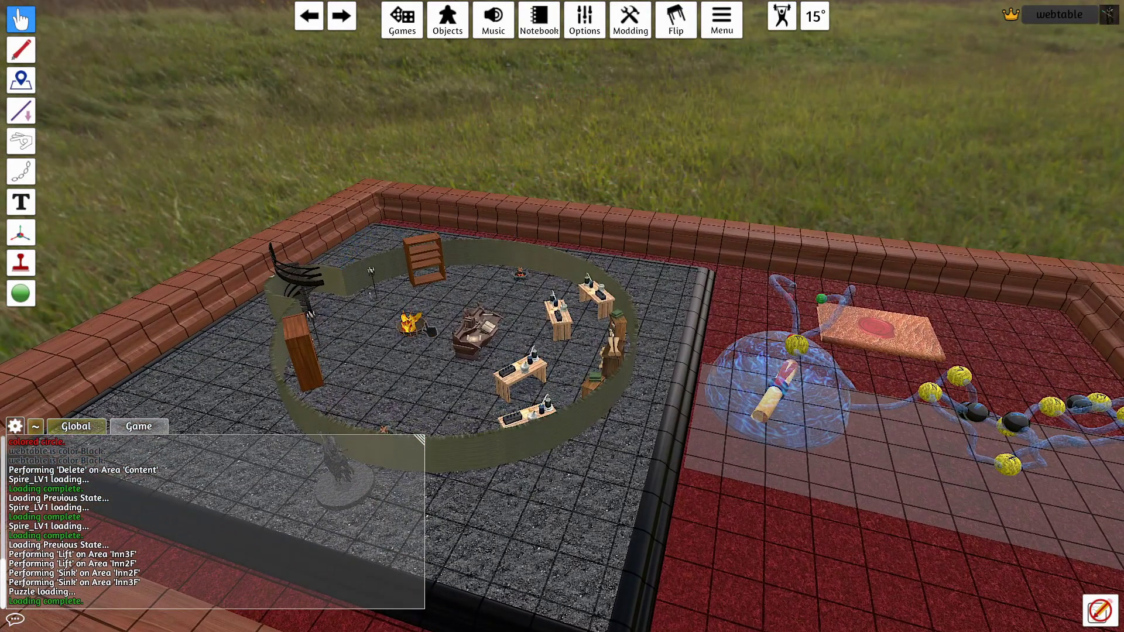
drag(448, 358, 495, 454)
key(d)
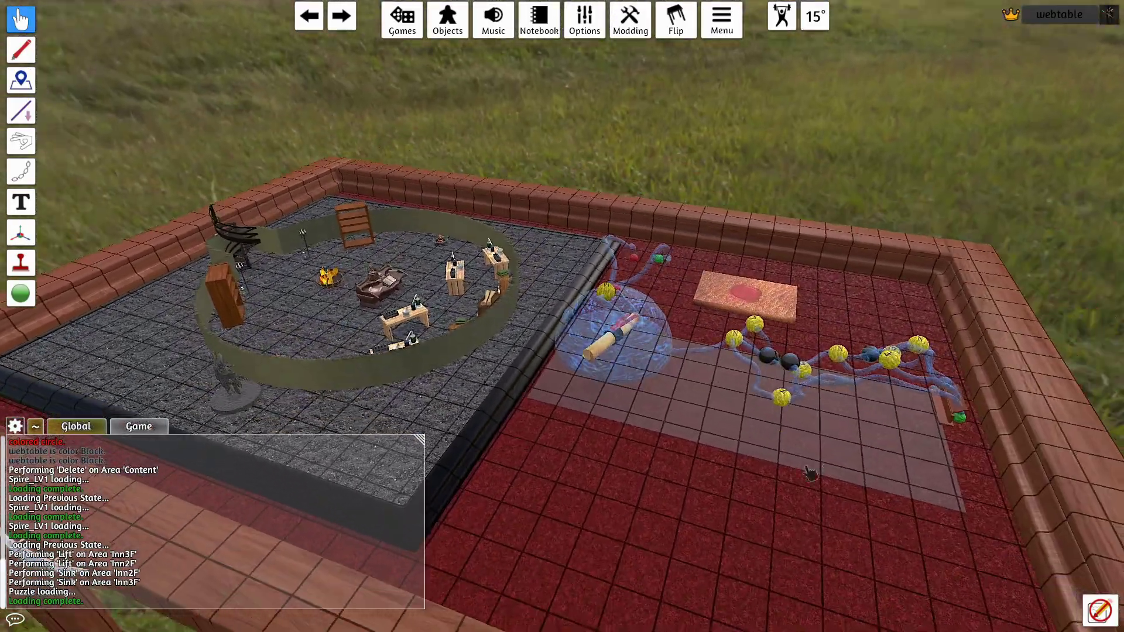
drag(681, 443, 677, 484)
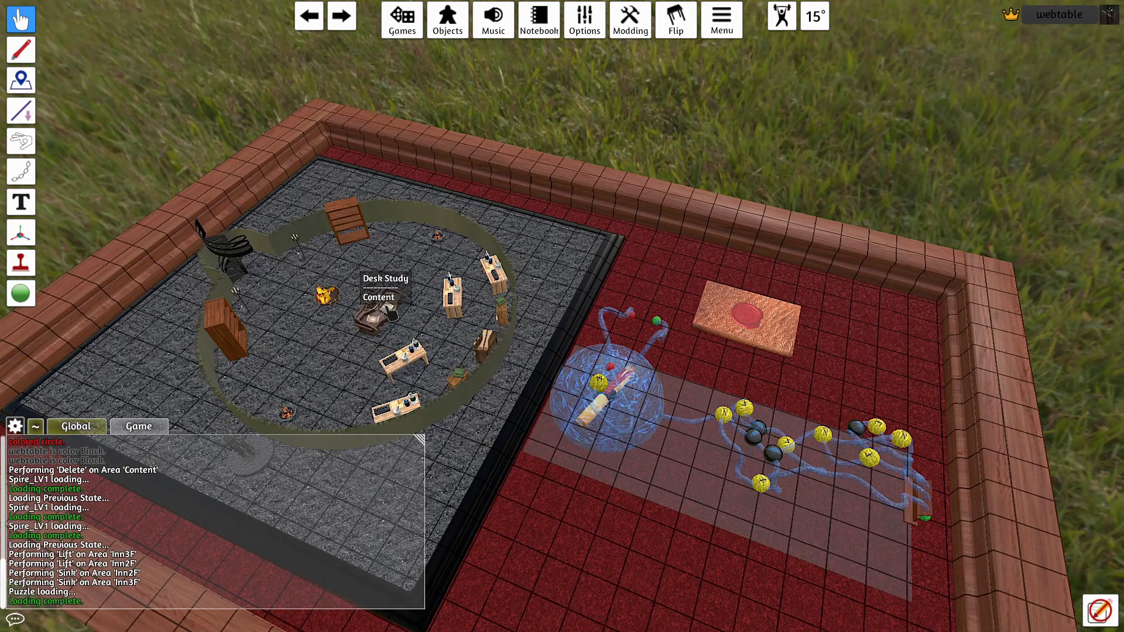
drag(450, 355, 371, 329)
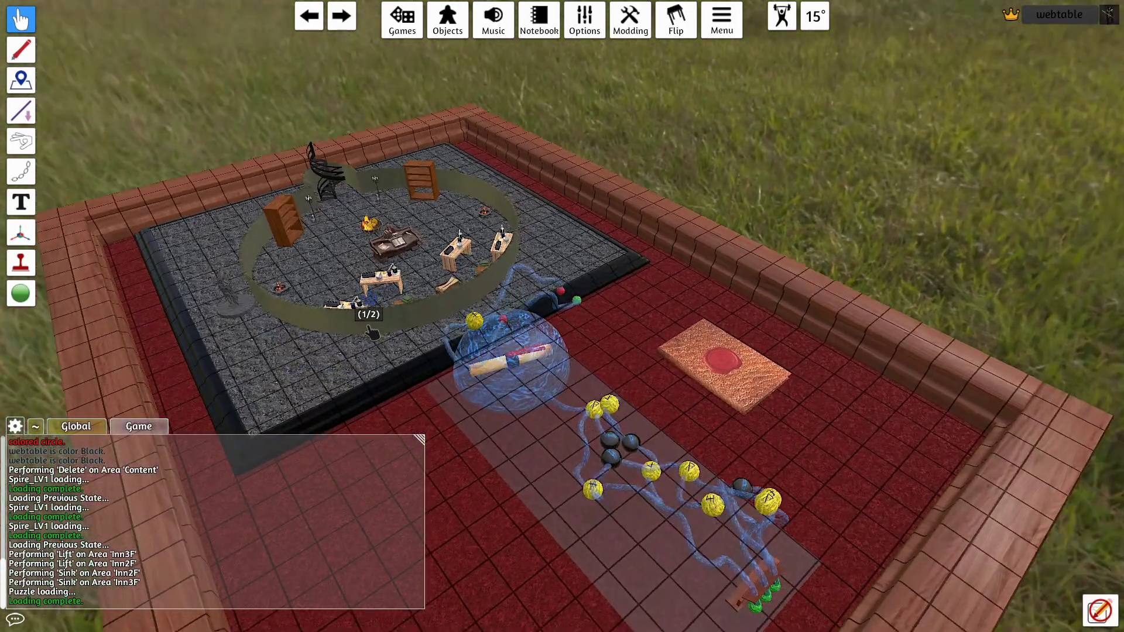
key(s)
drag(361, 286, 299, 298)
Switch the leather-bound book to looping effect 2 so that it opens
drag(538, 379, 499, 402)
right_click(598, 347)
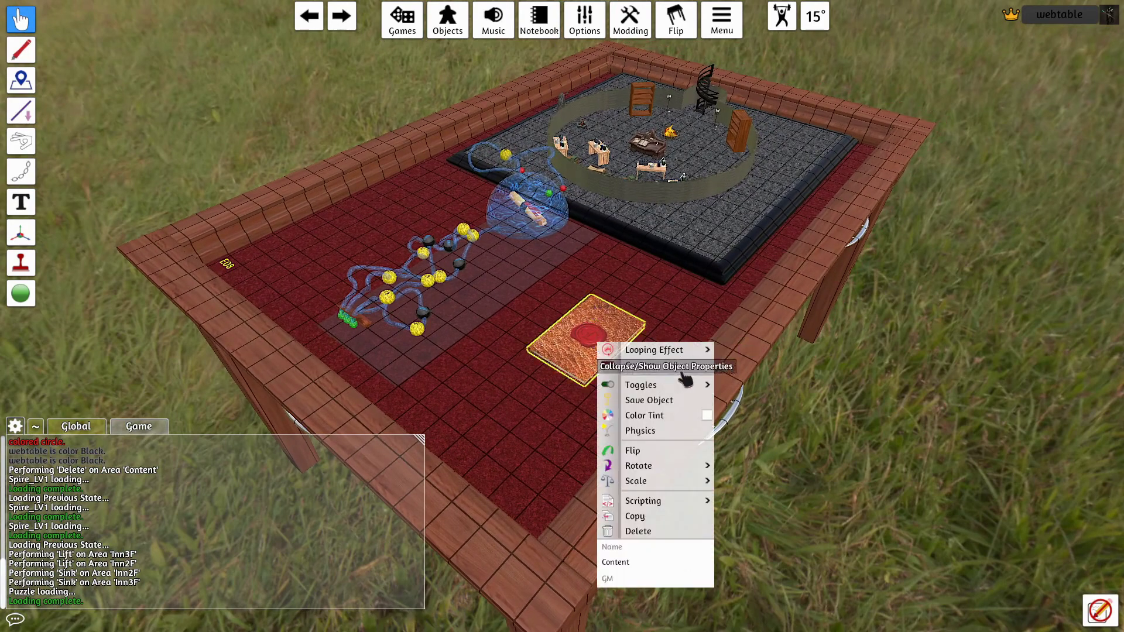
click(735, 351)
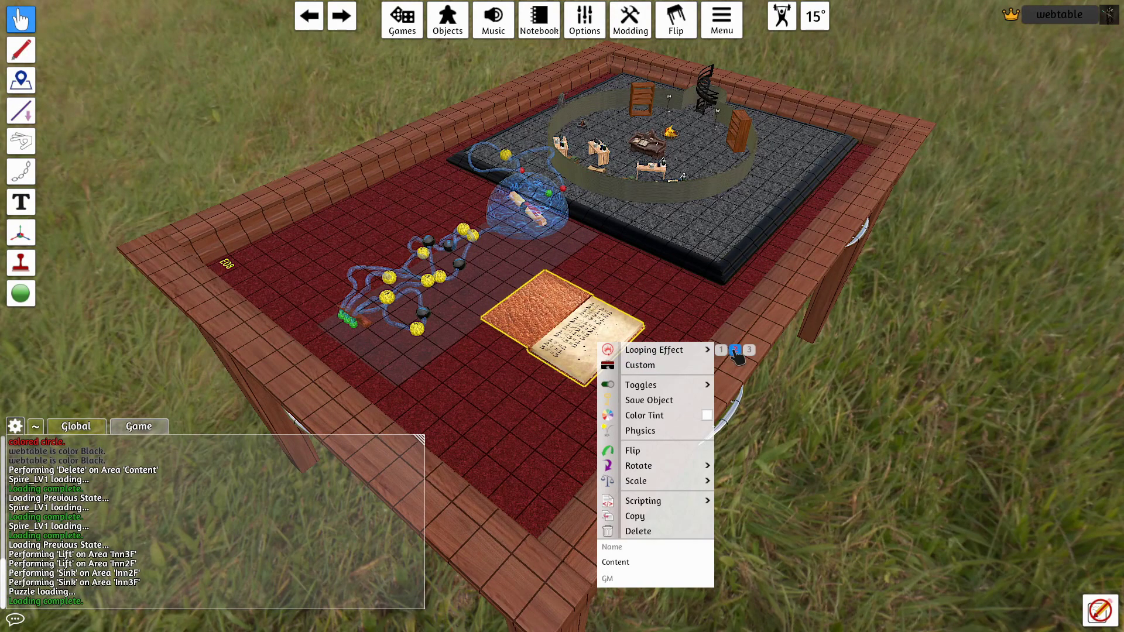
Examine the E08 scene from several angles: the round study, the opened book and the glowing sphere puzzle with its connected nodes
click(510, 432)
key(d)
key(w)
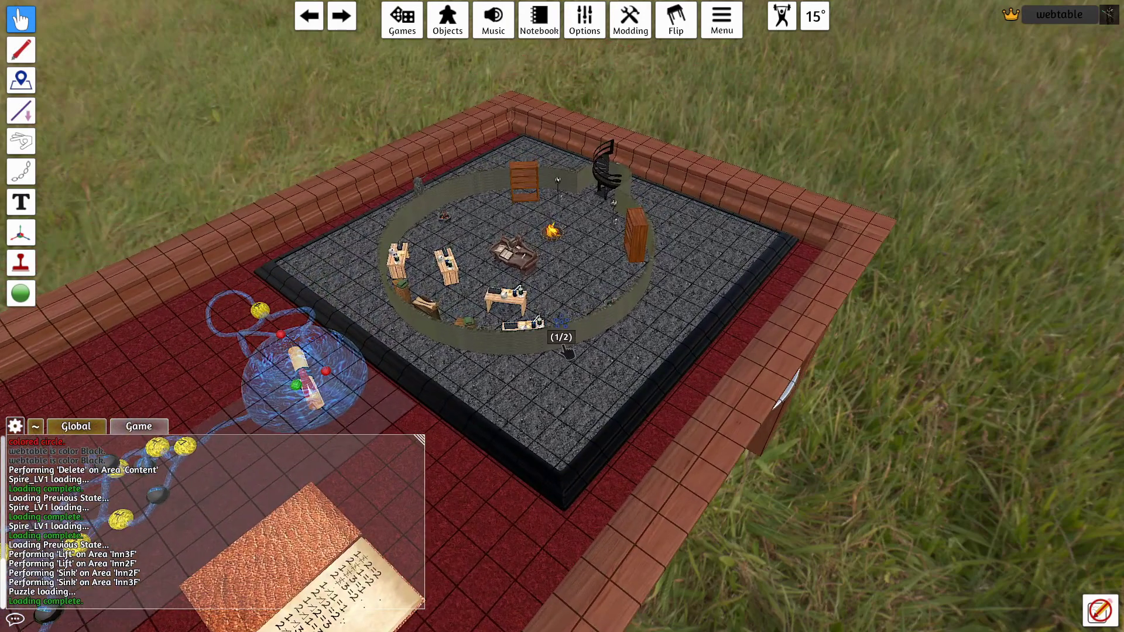
key(w)
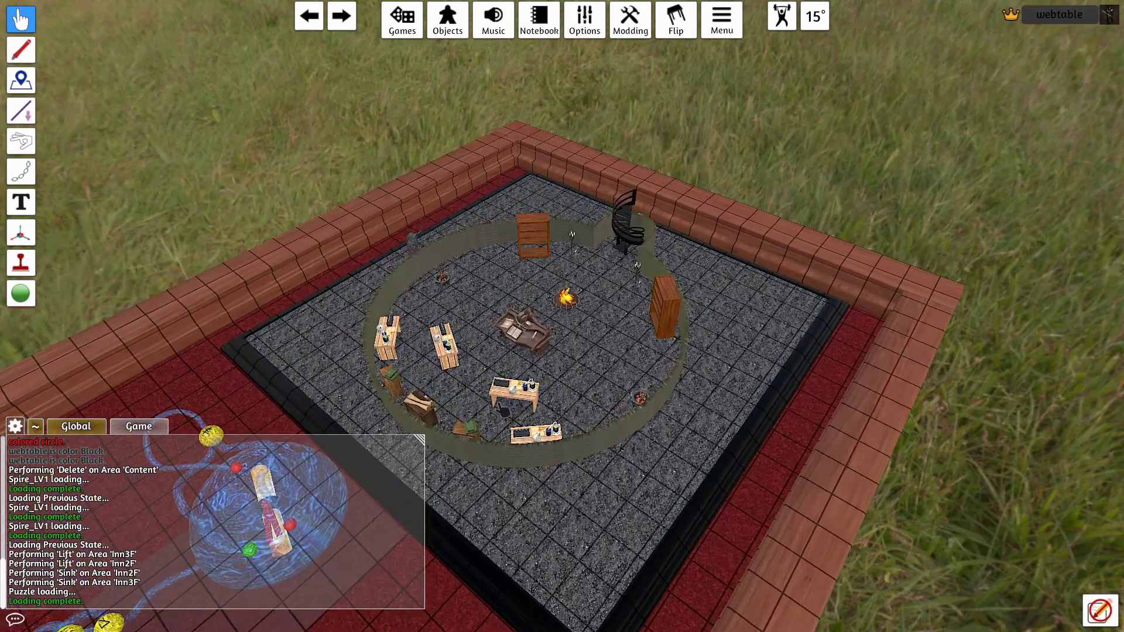
drag(579, 354, 729, 332)
key(s)
key(d)
drag(526, 375, 535, 454)
drag(544, 492, 582, 419)
scroll(606, 457, down, 3)
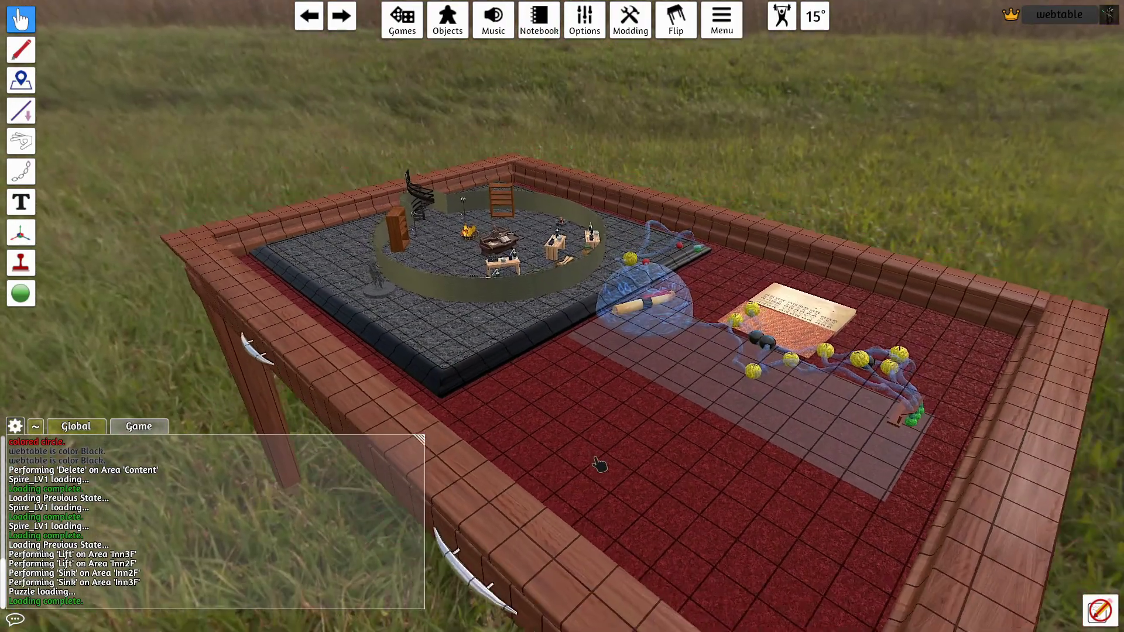
drag(597, 456, 632, 453)
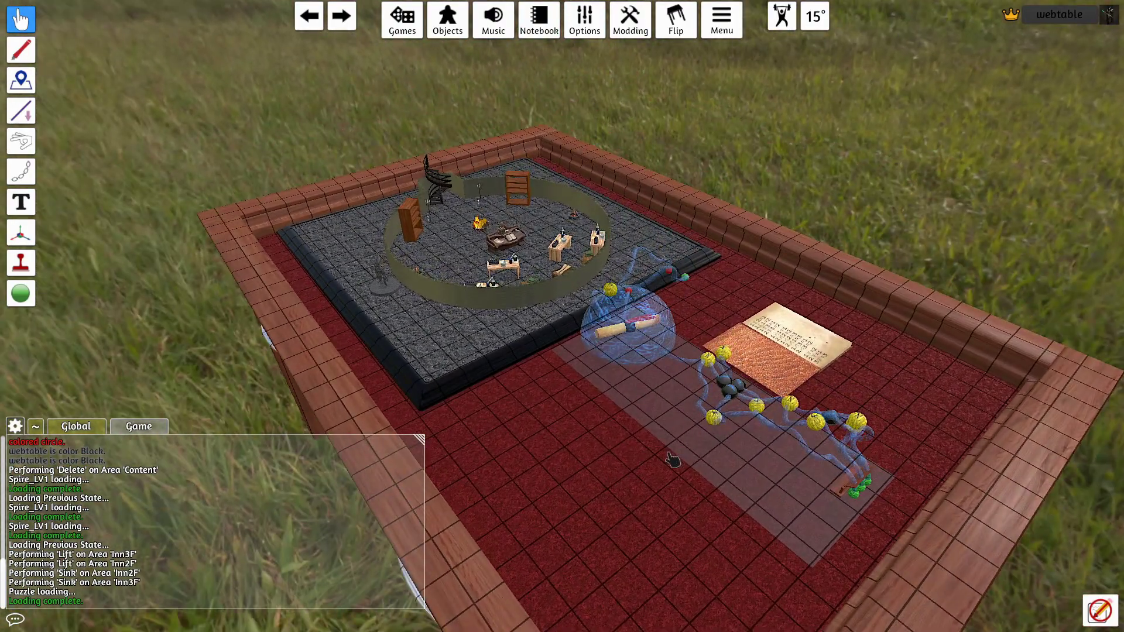
key(d)
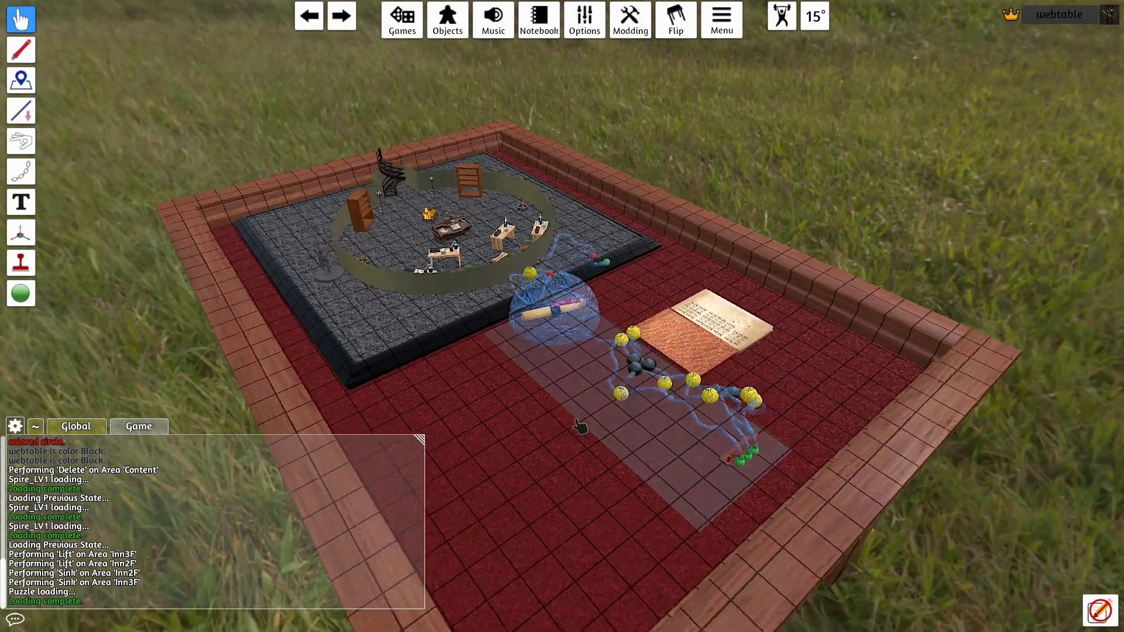
scroll(616, 408, up, 2)
key(d)
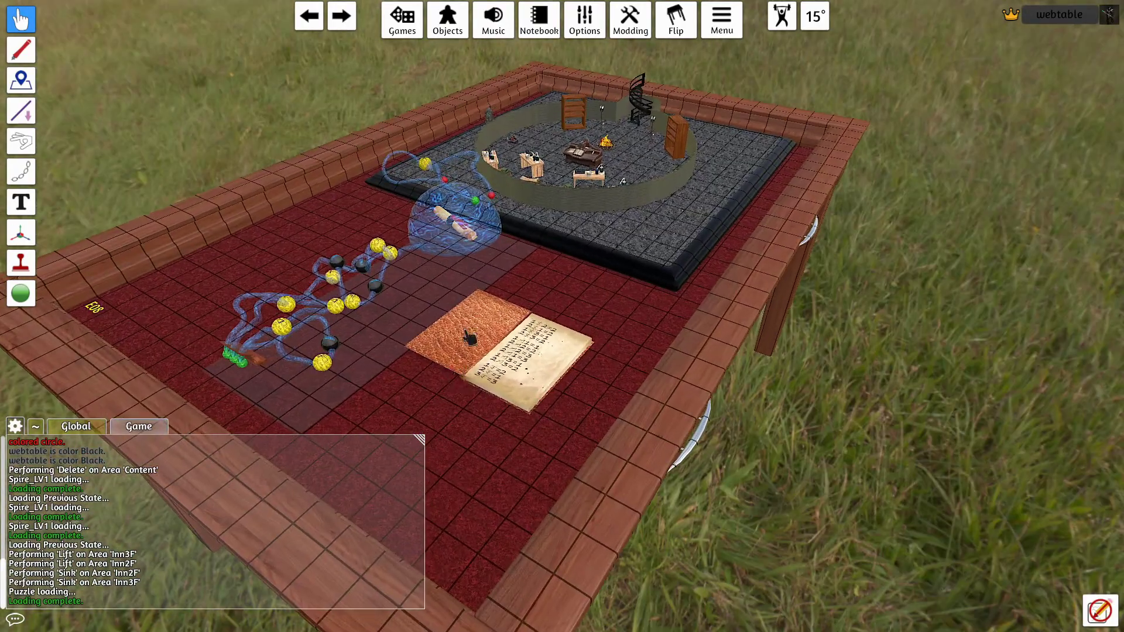
key(d)
right_click(573, 389)
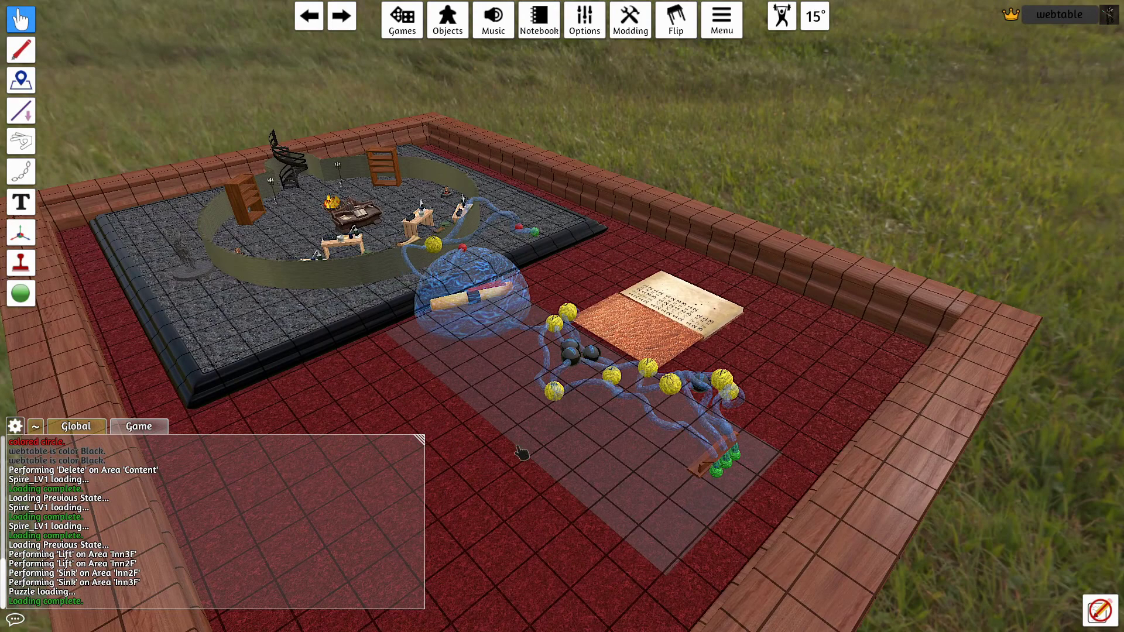
right_click(753, 382)
key(d)
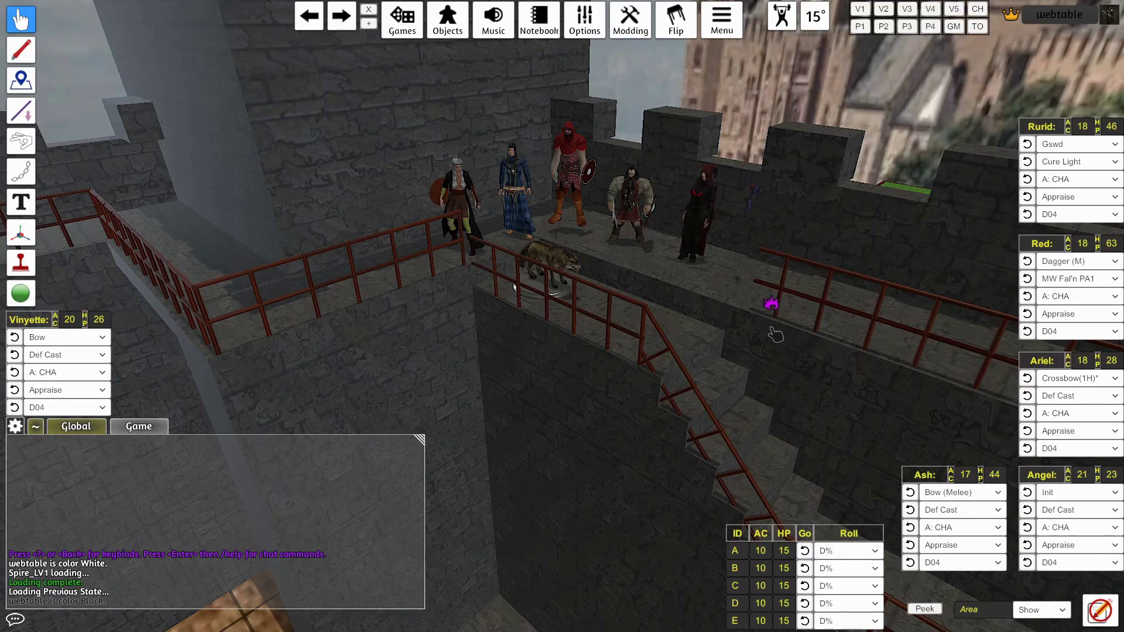
Play looping effects 2 and 3 on the Ash figure standing on the castle wall
key(w)
key(d)
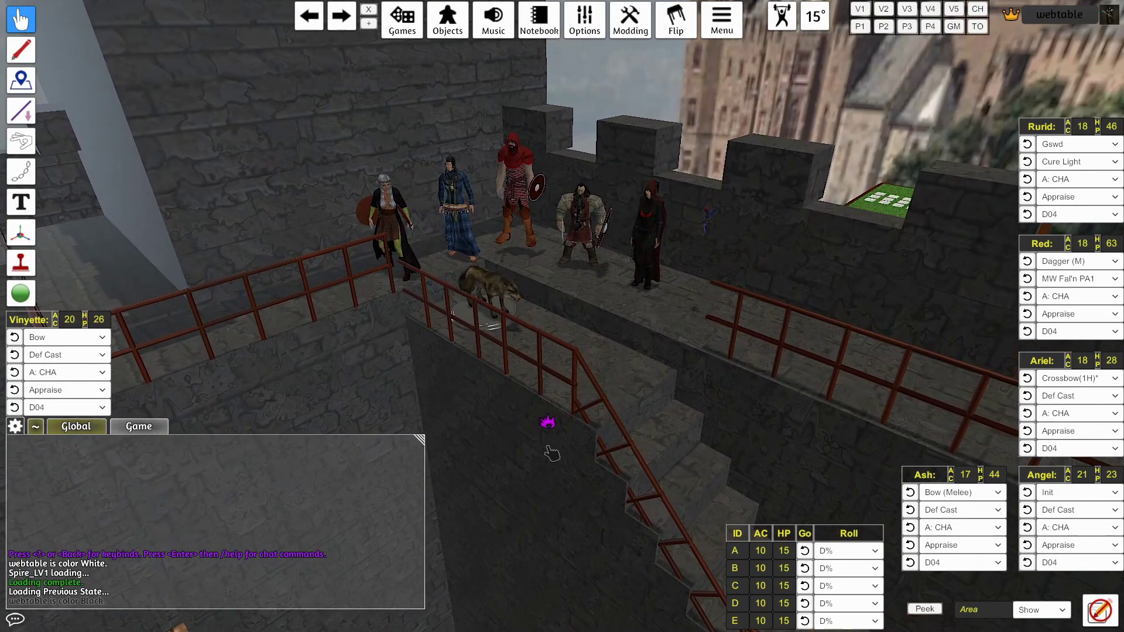
right_click(395, 229)
mouse_move(501, 234)
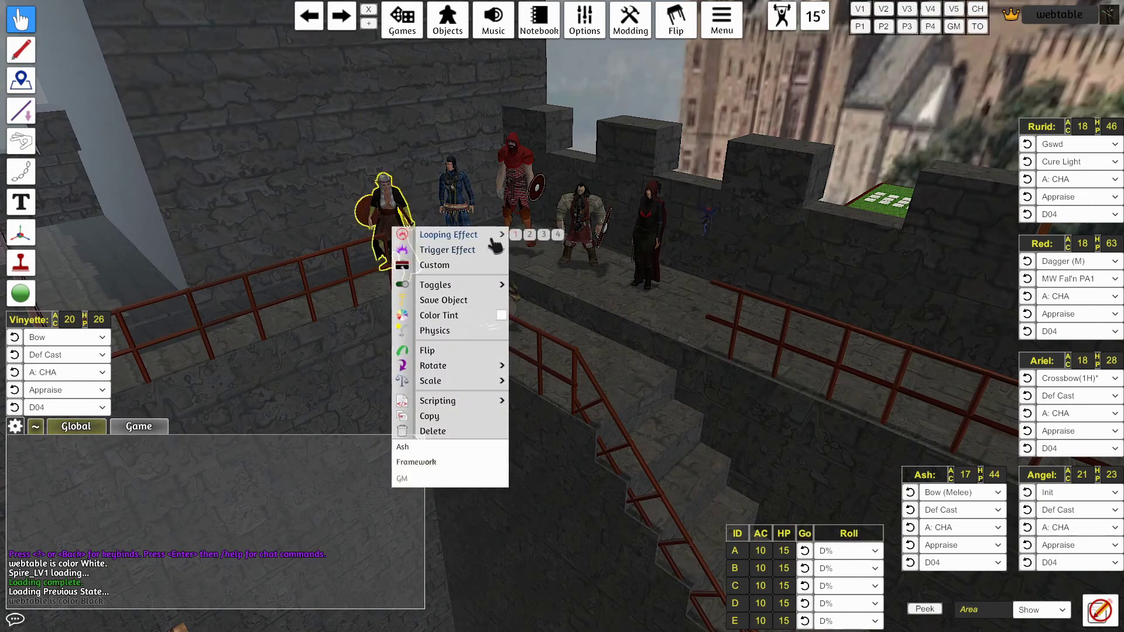
click(326, 301)
right_click(391, 228)
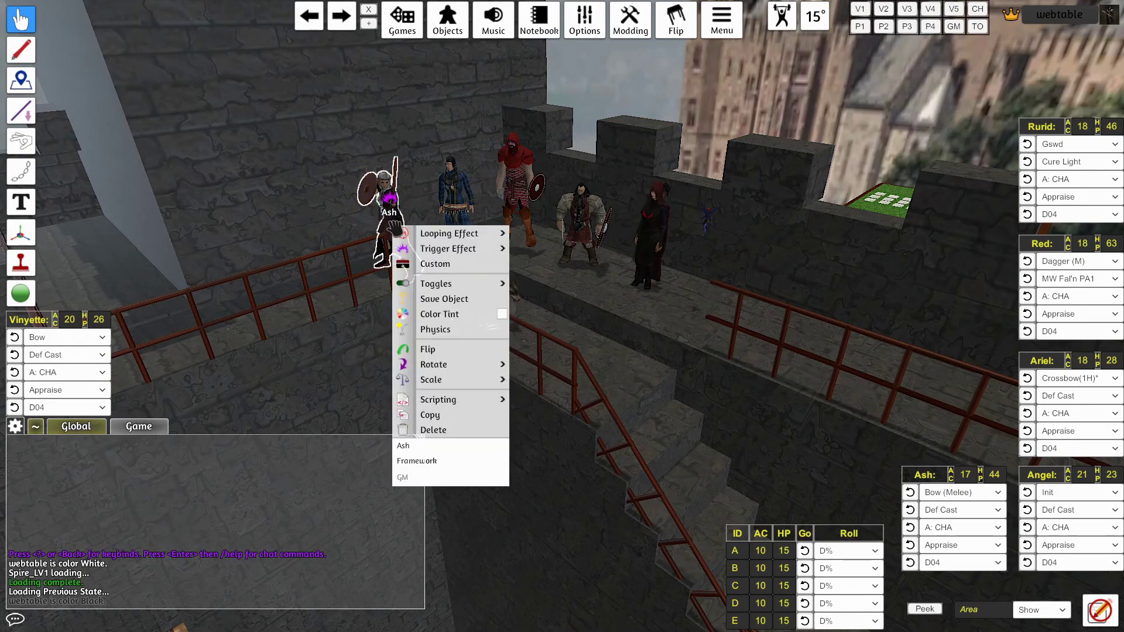
mouse_move(513, 245)
click(544, 236)
click(310, 313)
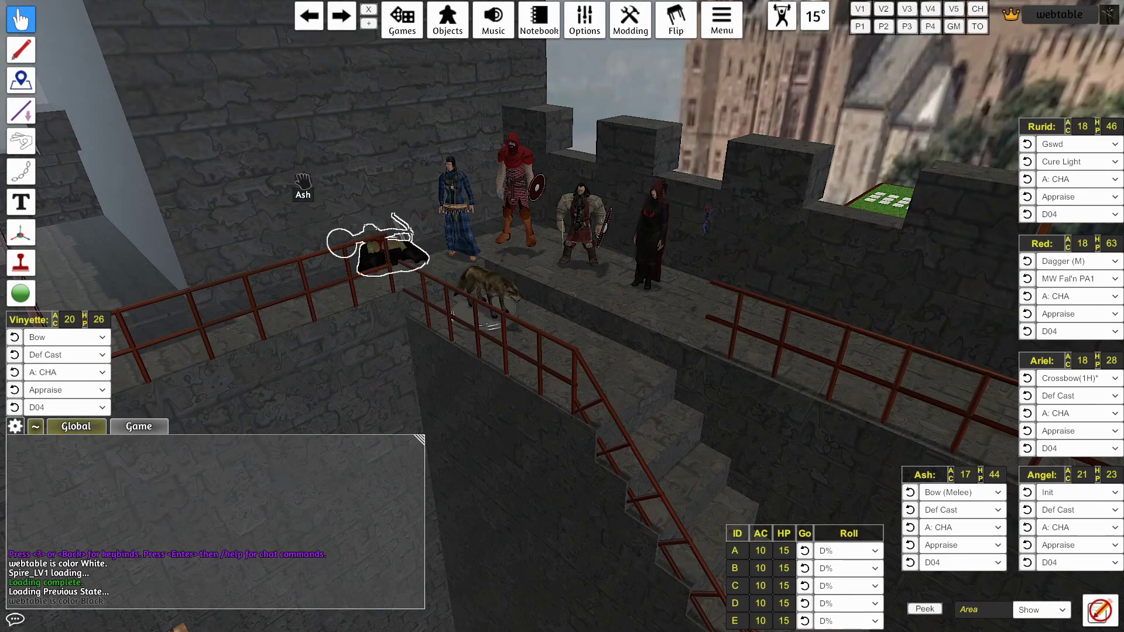
Play trigger effects 1 and 2 on the Ash figure
right_click(406, 256)
mouse_move(509, 261)
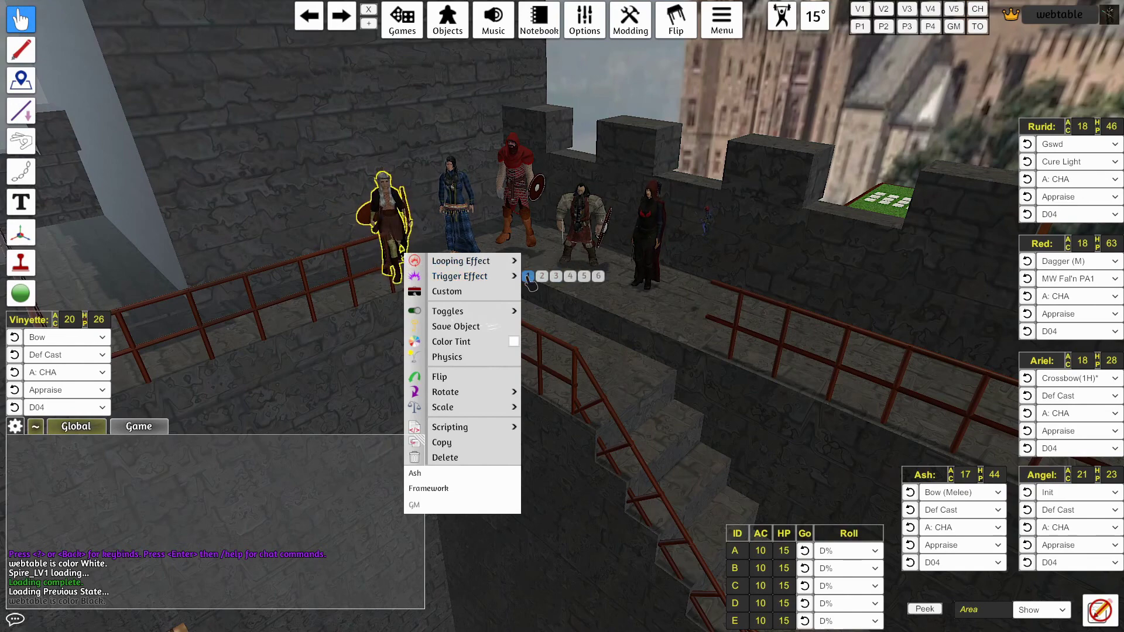
click(528, 275)
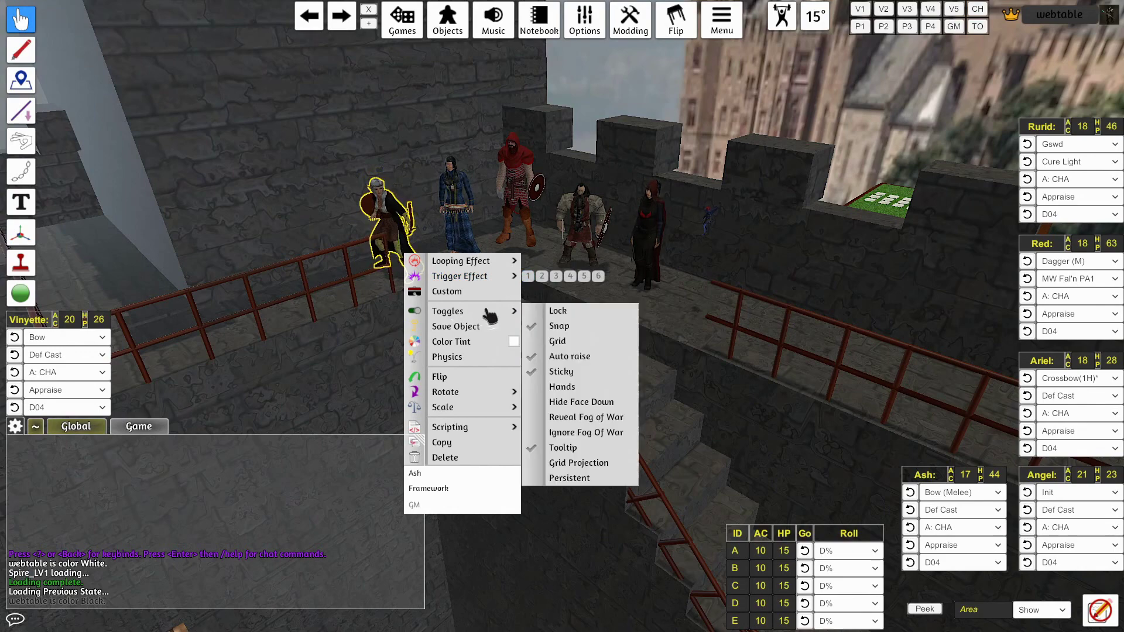
click(542, 277)
click(249, 242)
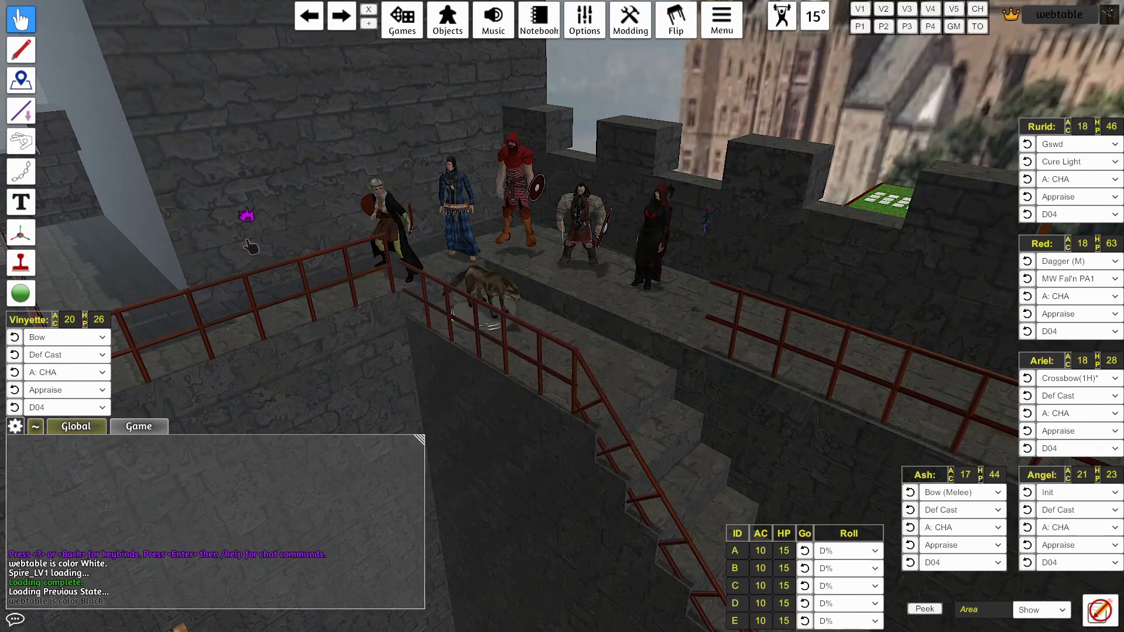
Play the Ash figure's remaining trigger effects, from 3 through 6
right_click(402, 232)
mouse_move(480, 256)
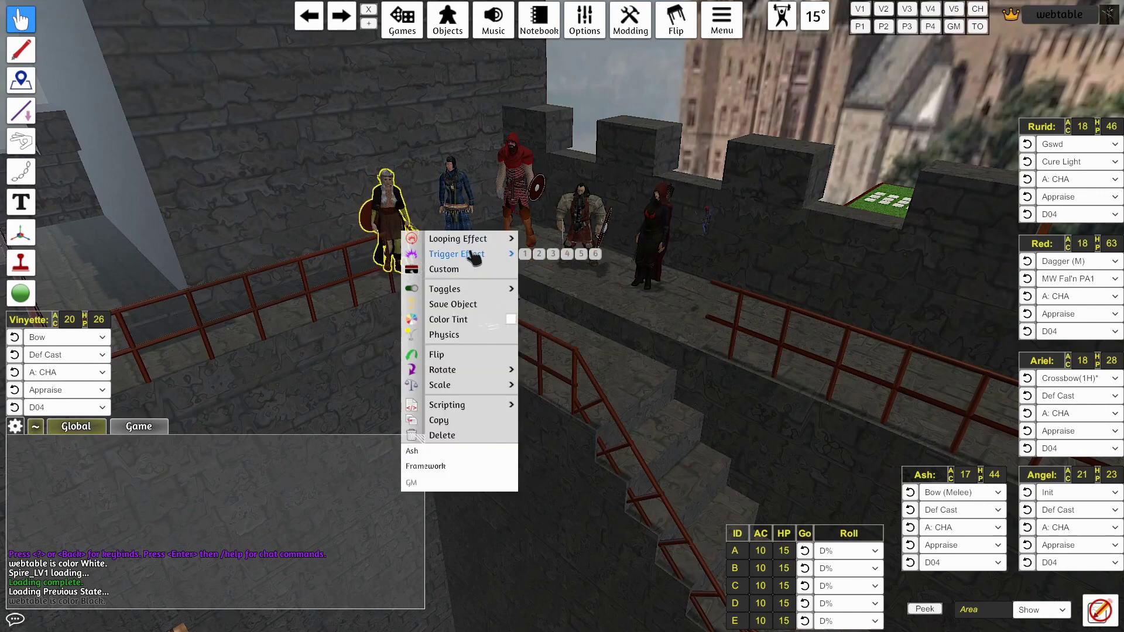
click(555, 256)
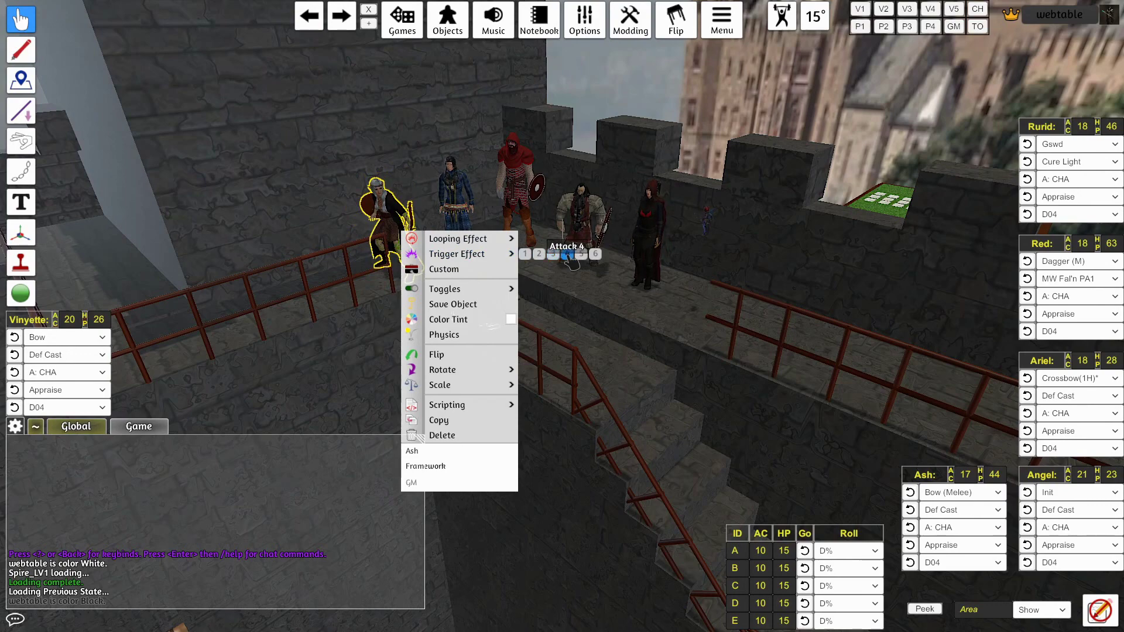
click(567, 254)
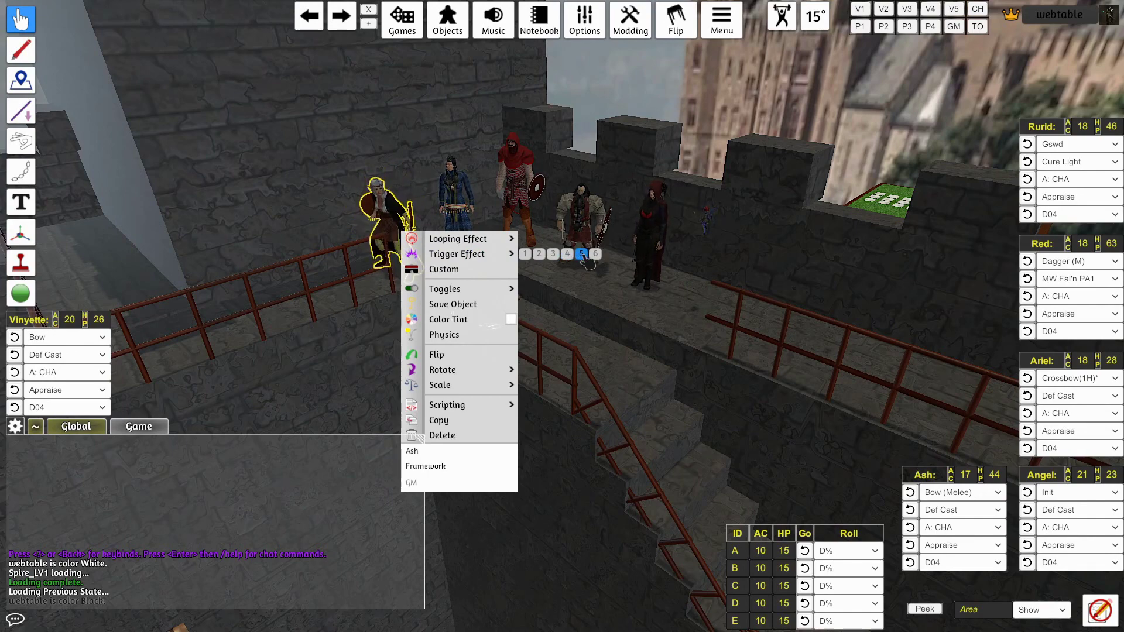
click(596, 255)
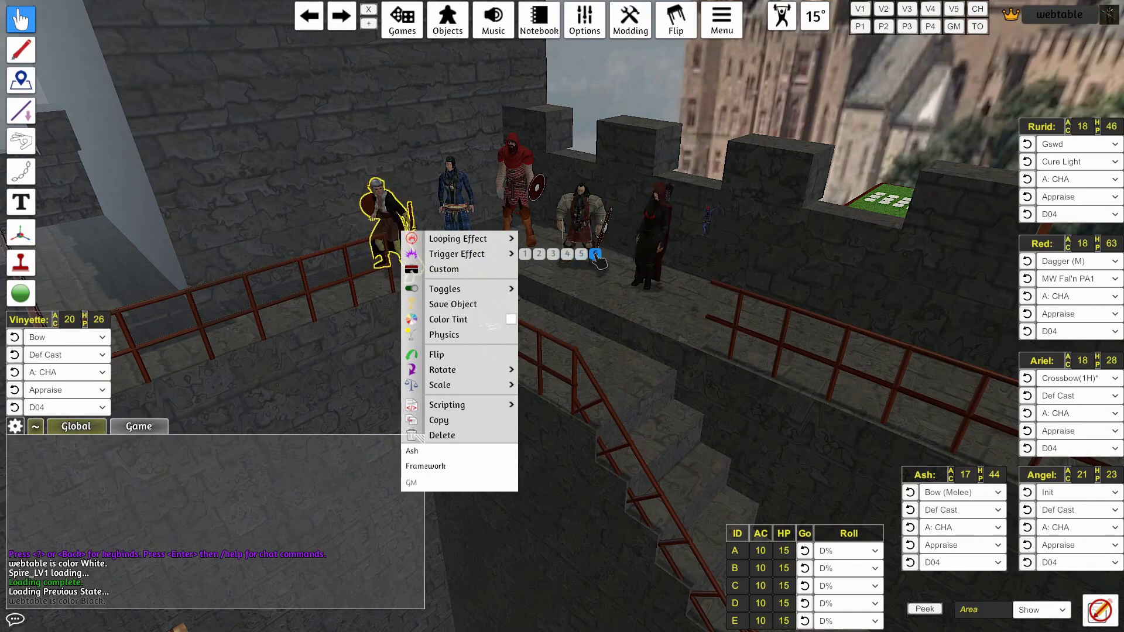
click(295, 200)
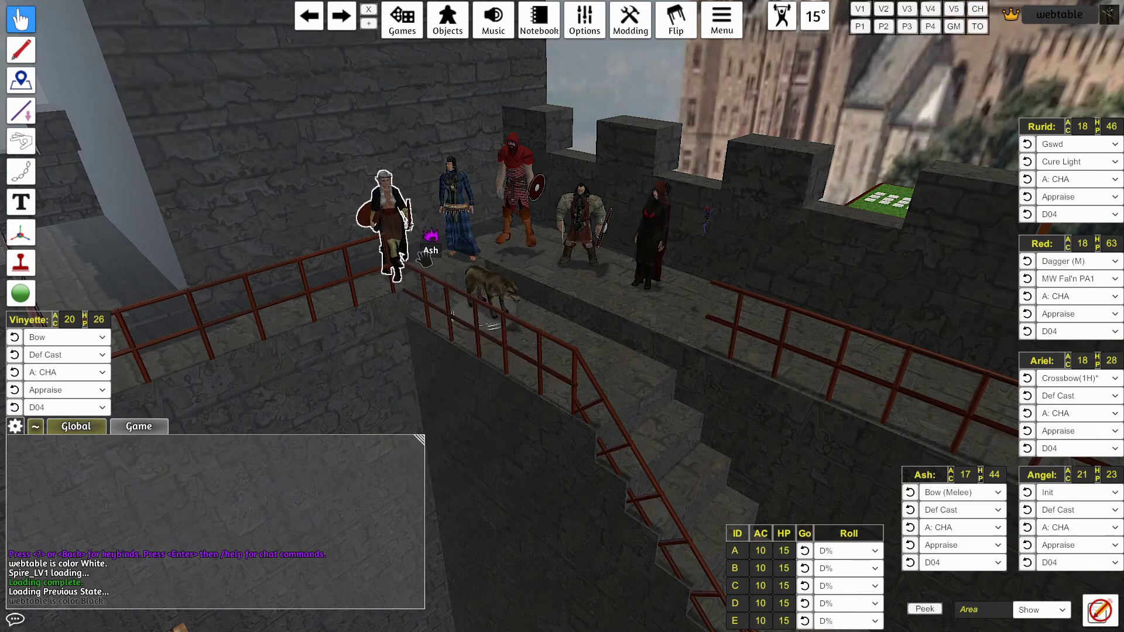
Return Ash to the Idle looping effect and roll her Bow (MW LW) attack
right_click(404, 249)
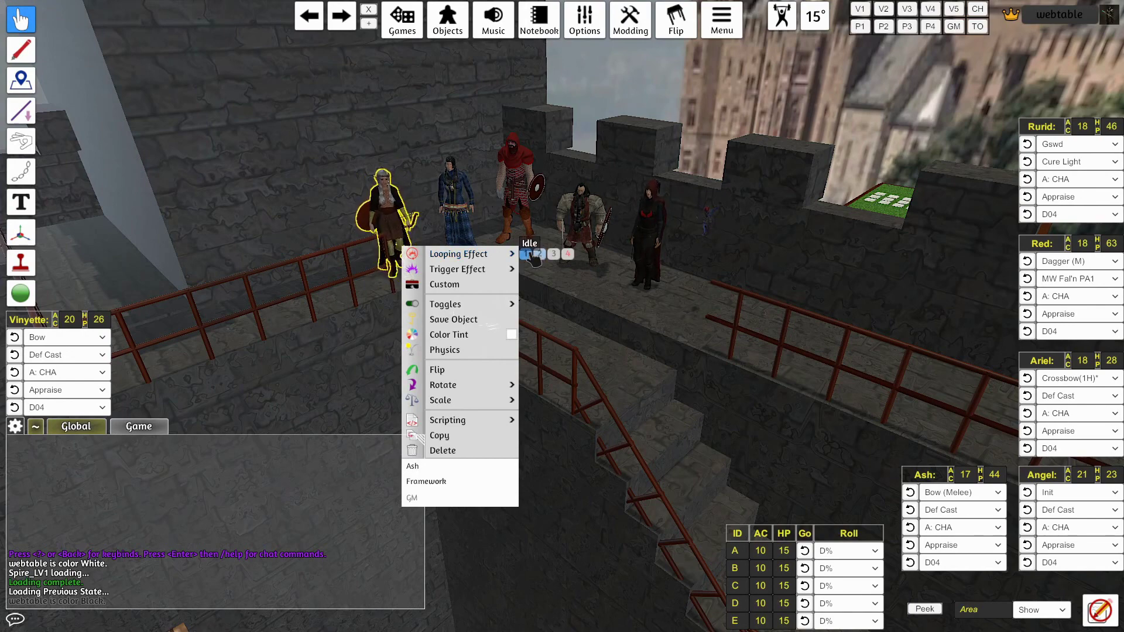
click(291, 219)
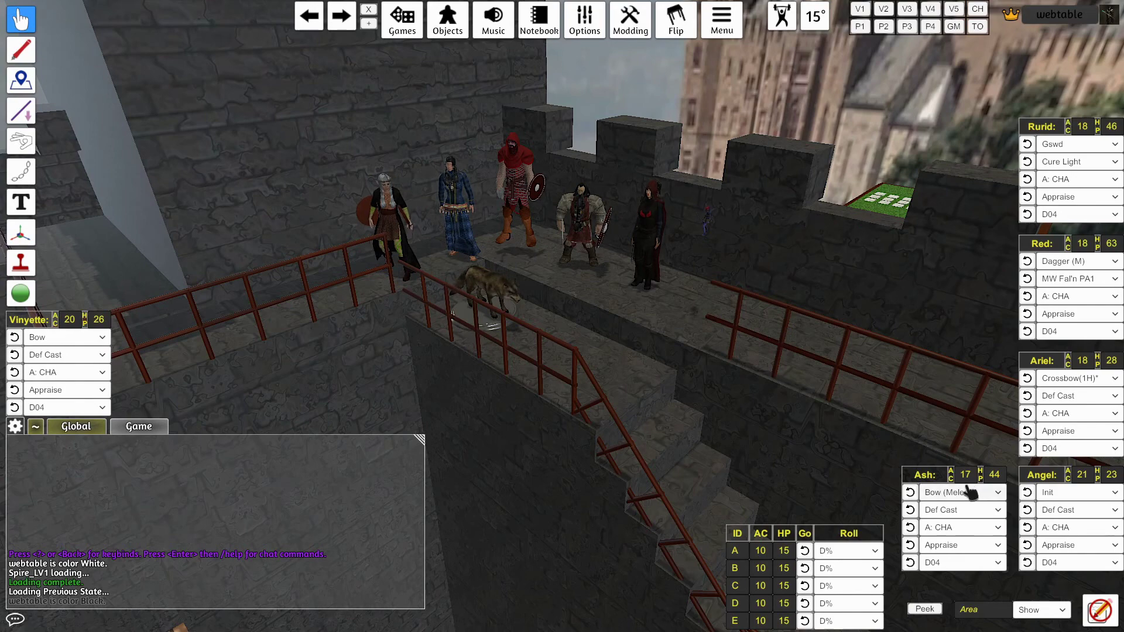
click(999, 492)
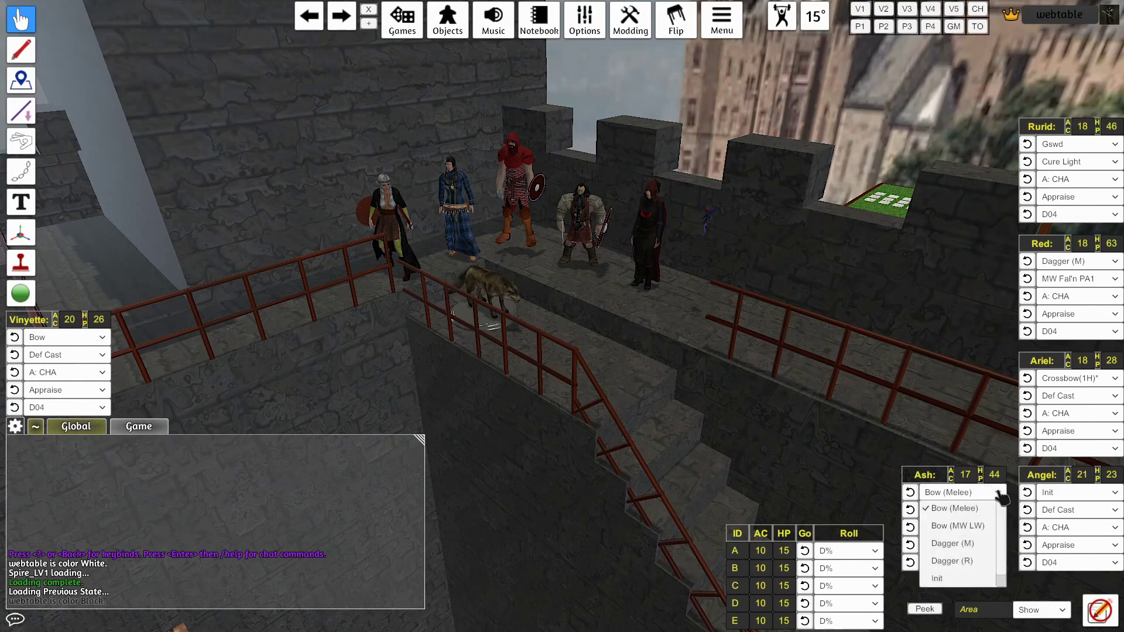
click(957, 523)
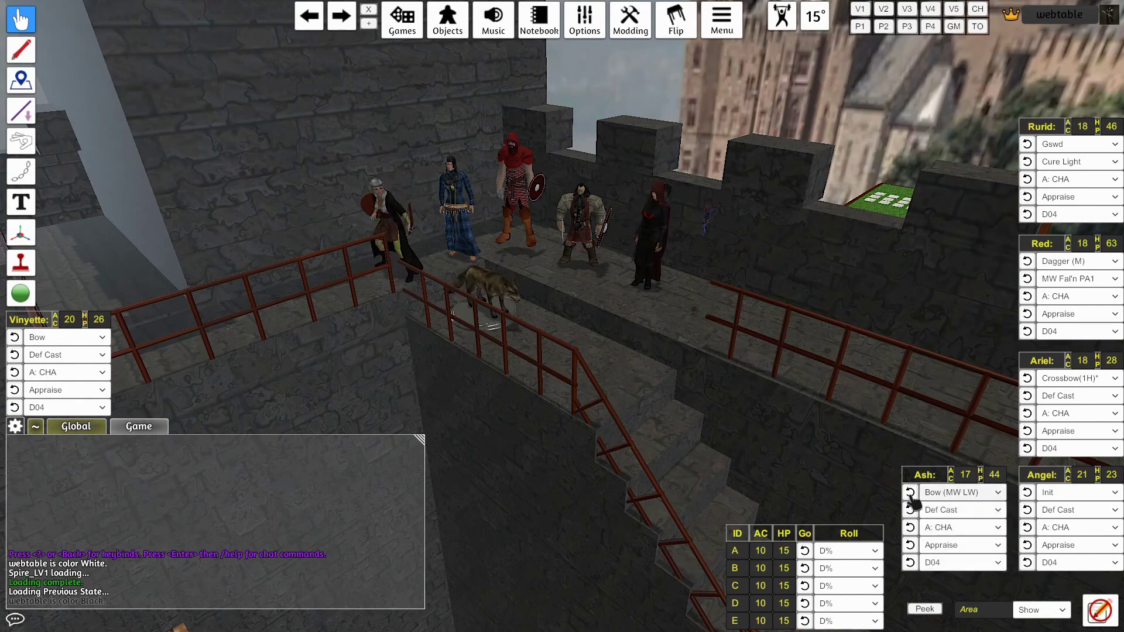
click(911, 494)
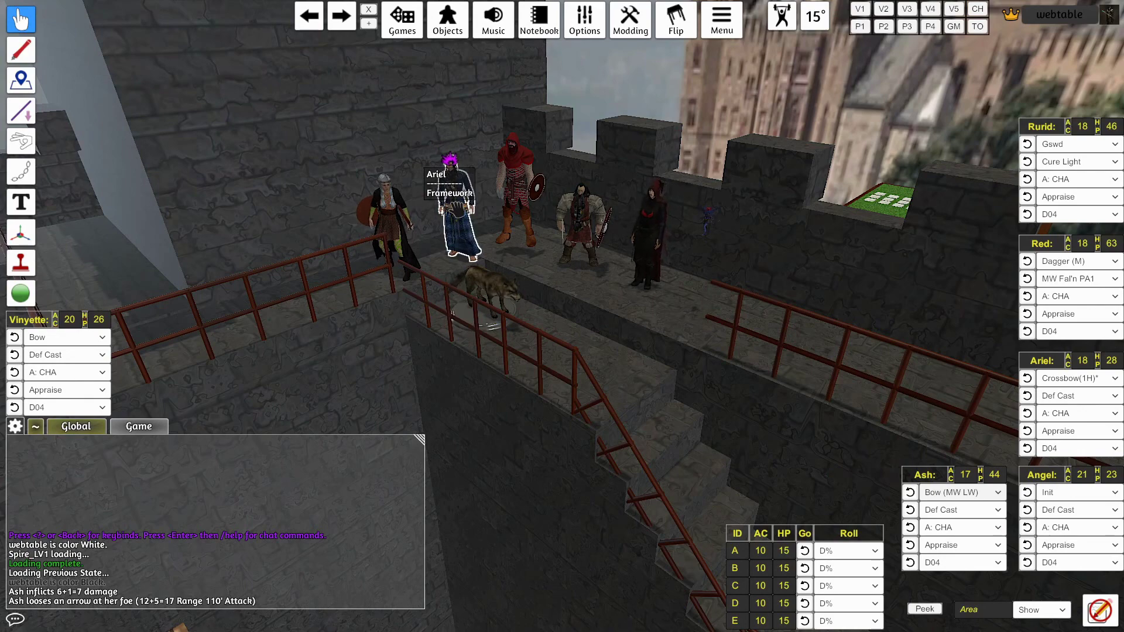
Play looping effect 2 and looping effect 3, Ariel Die, on the Ariel figure
right_click(455, 206)
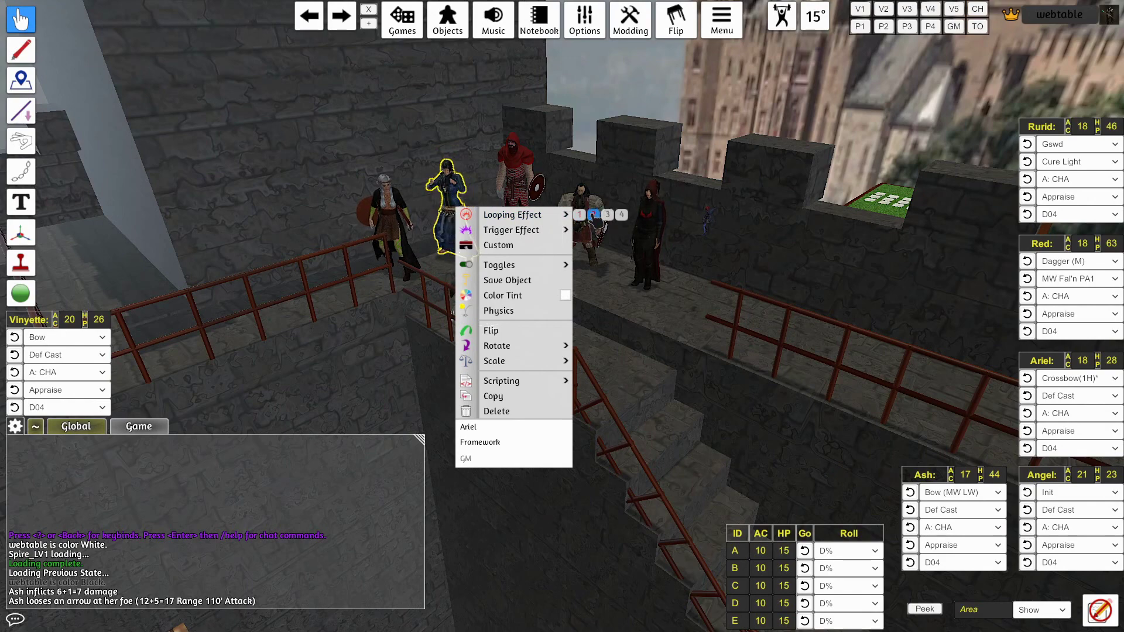
click(245, 167)
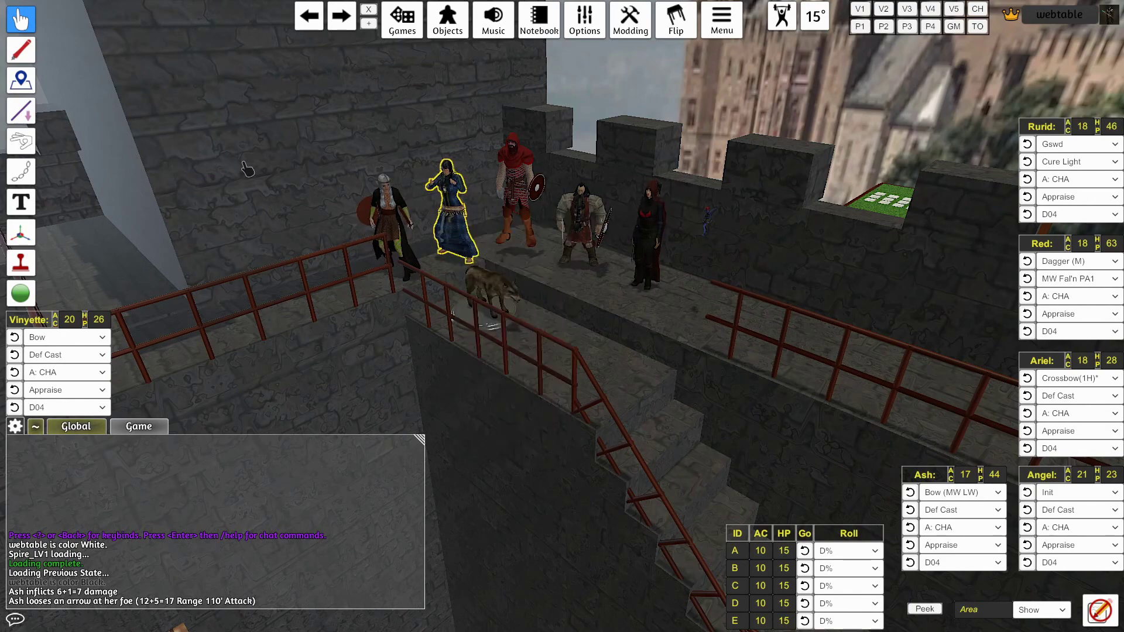
right_click(449, 207)
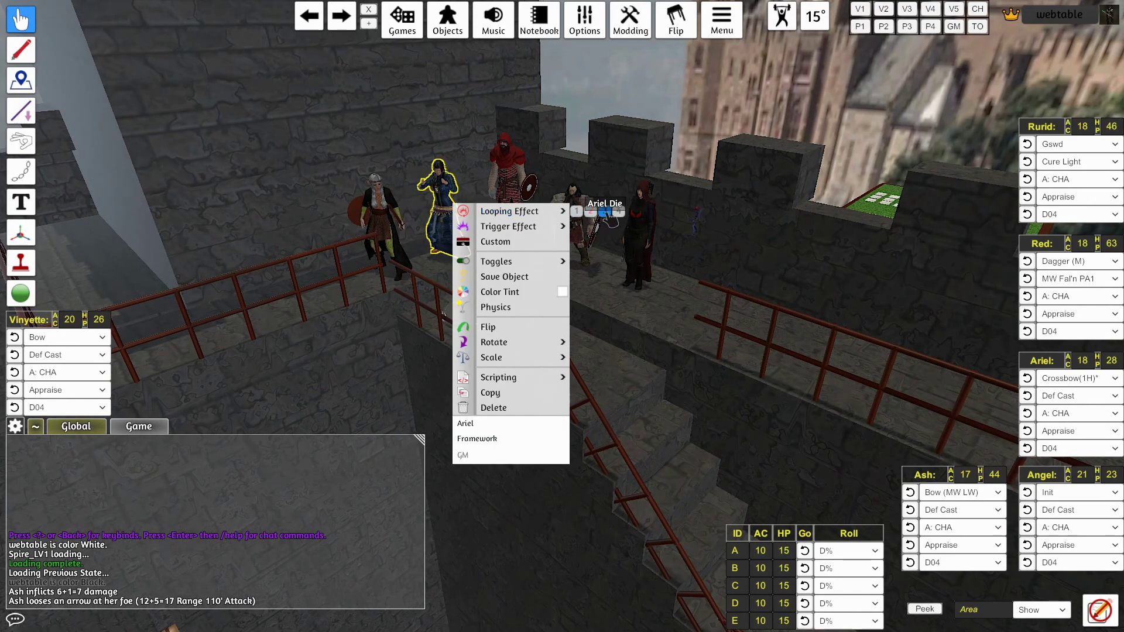
click(606, 212)
click(295, 225)
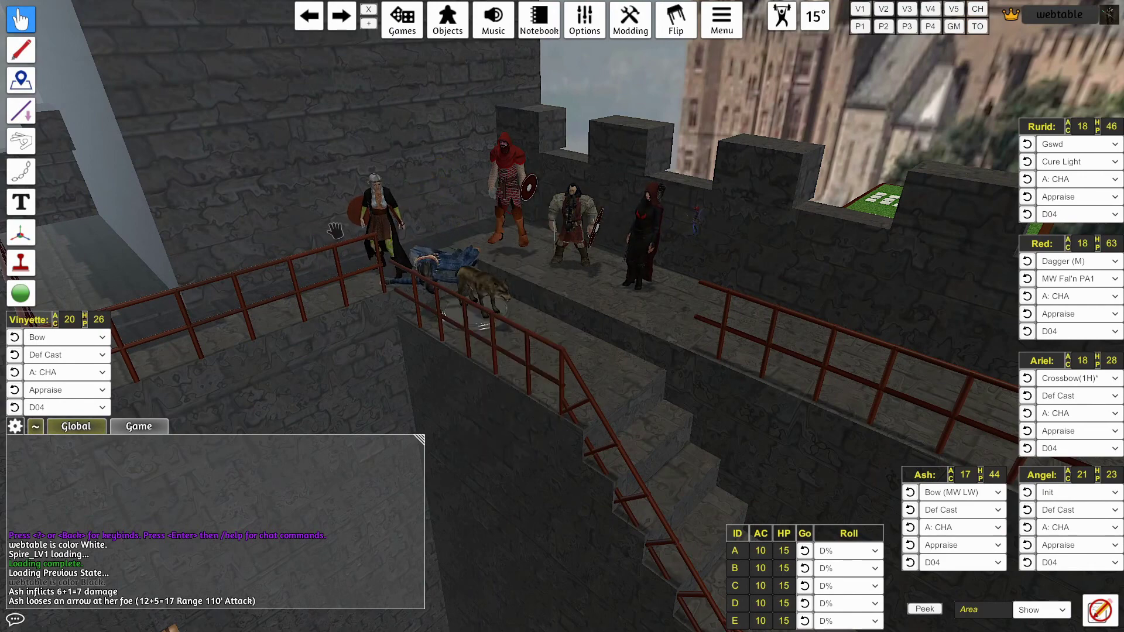
Return the fallen Ariel figure to looping effect 1, Ariel Idle
key(d)
right_click(447, 266)
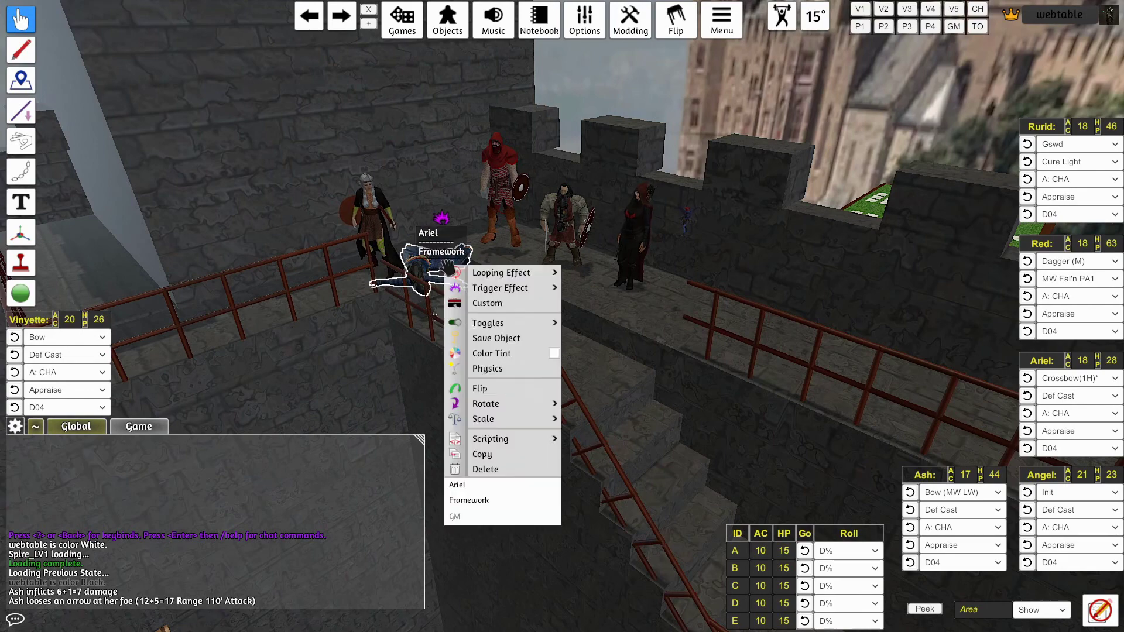
mouse_move(503, 273)
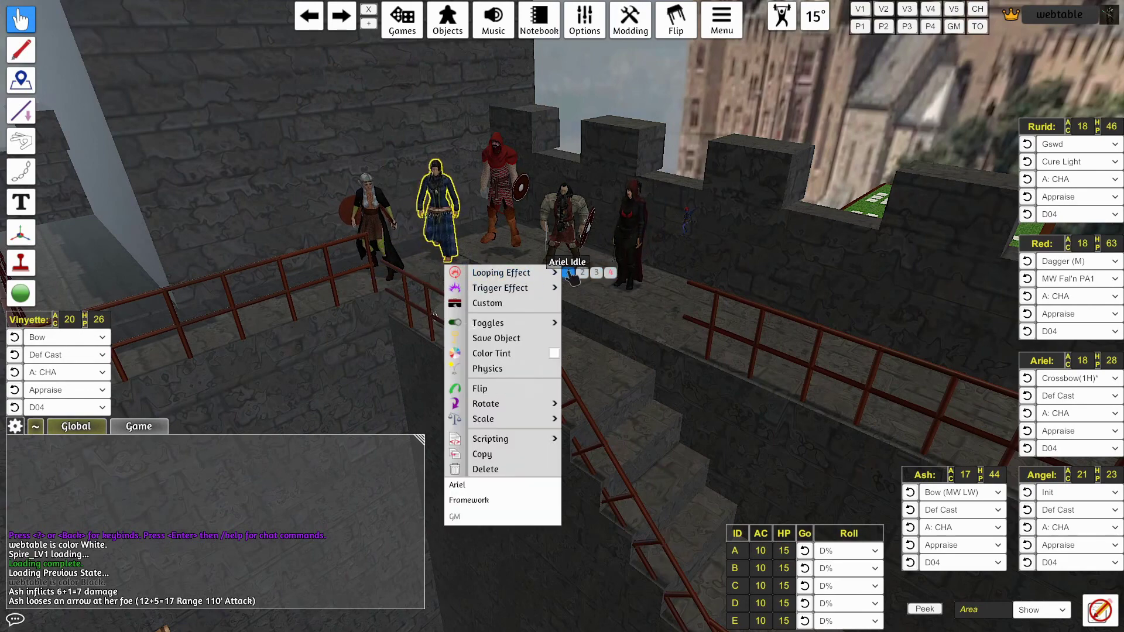
click(571, 274)
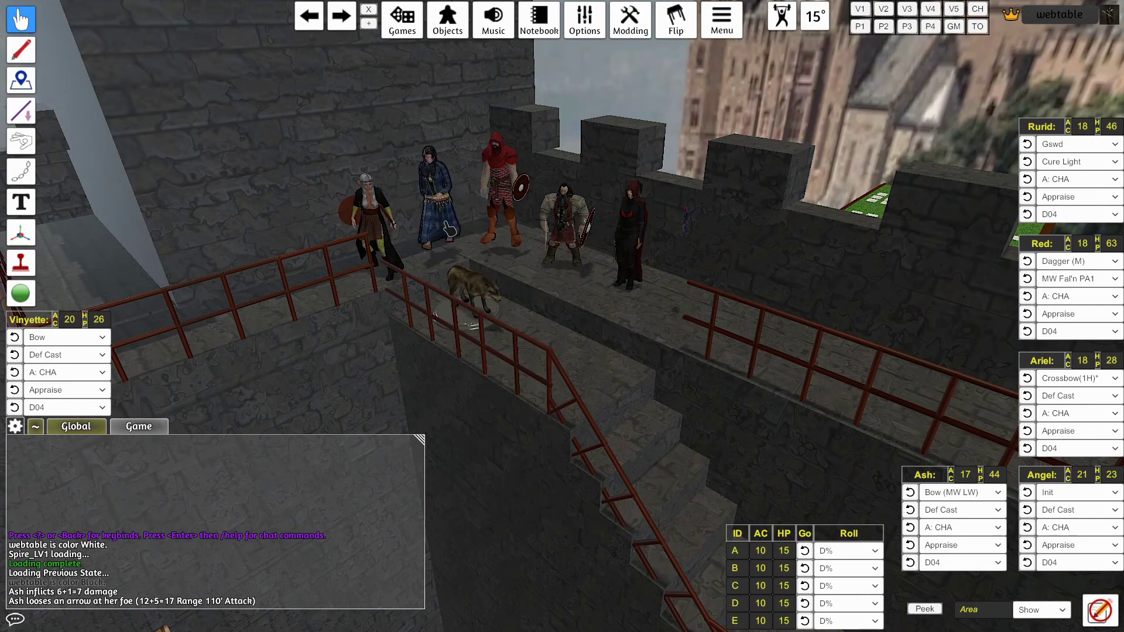
Play several of the Ariel figure's trigger effects to demonstrate her animations
right_click(449, 225)
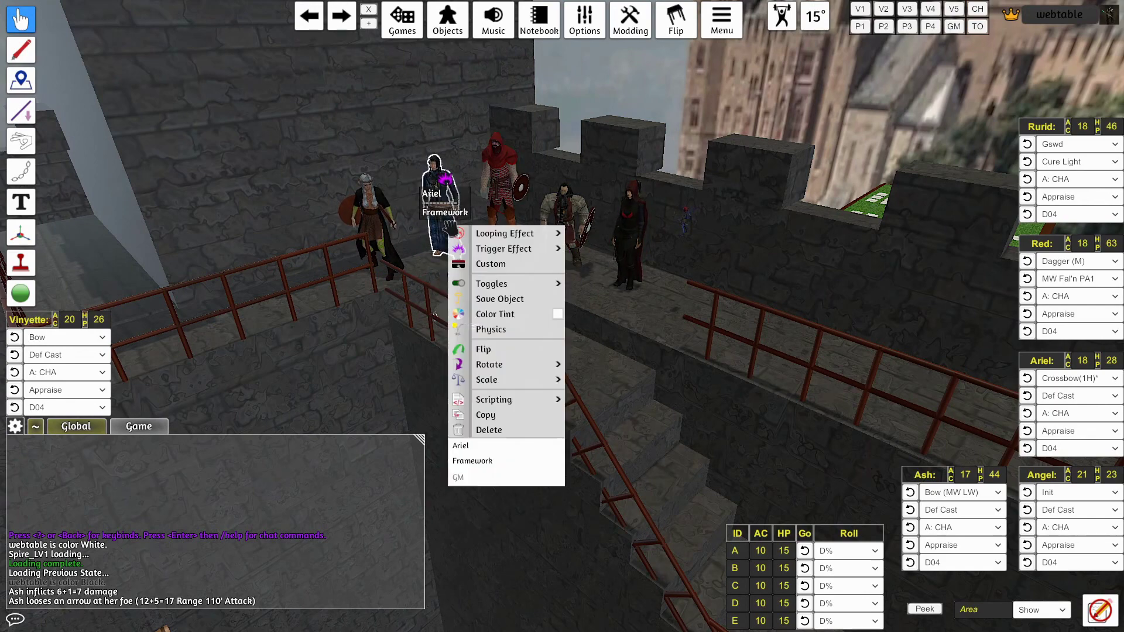
click(245, 169)
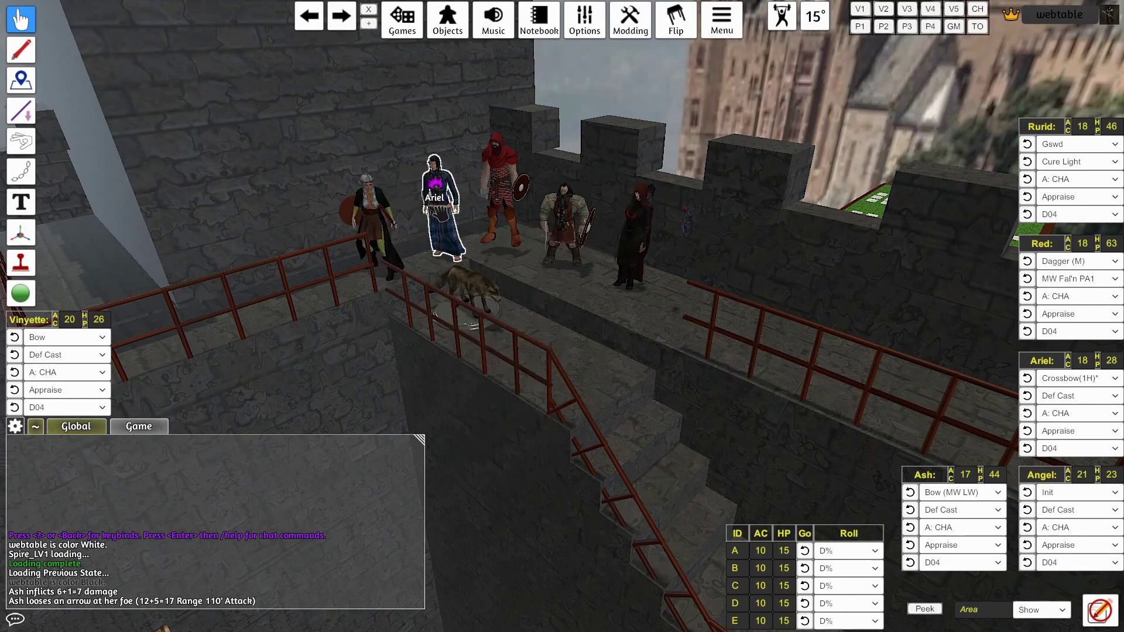
right_click(439, 212)
mouse_move(515, 234)
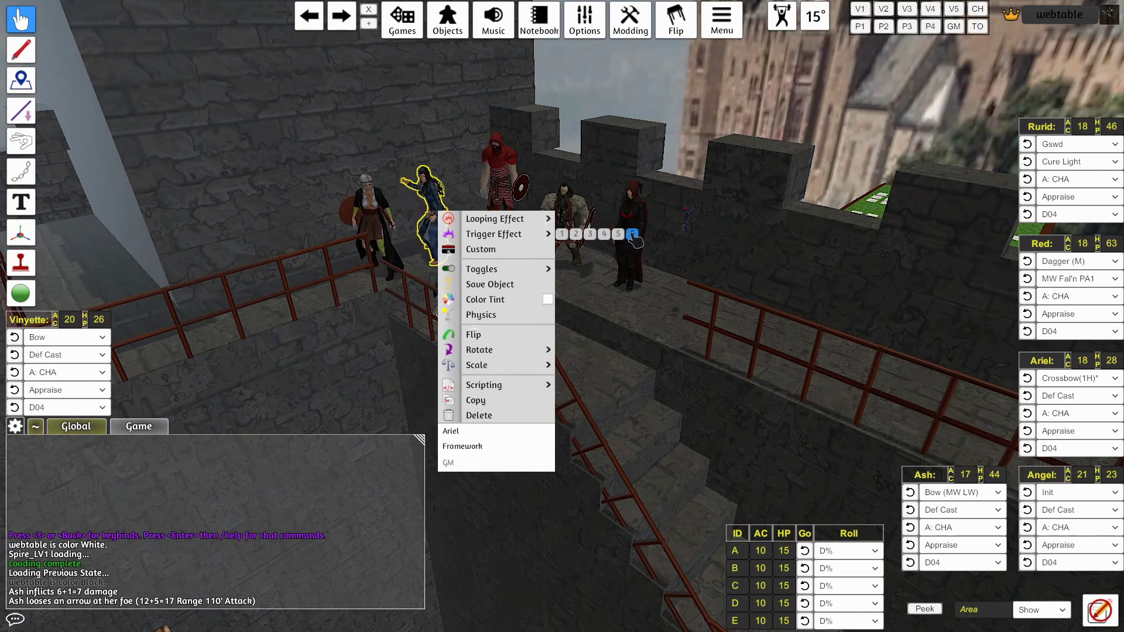
click(269, 187)
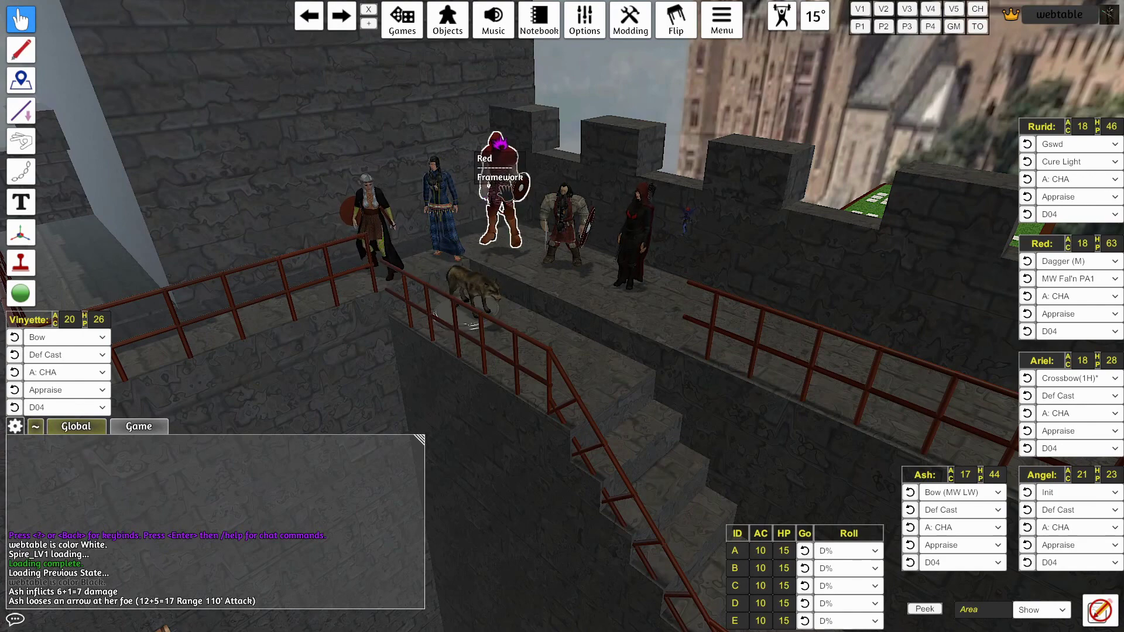
scroll(503, 229, up, 3)
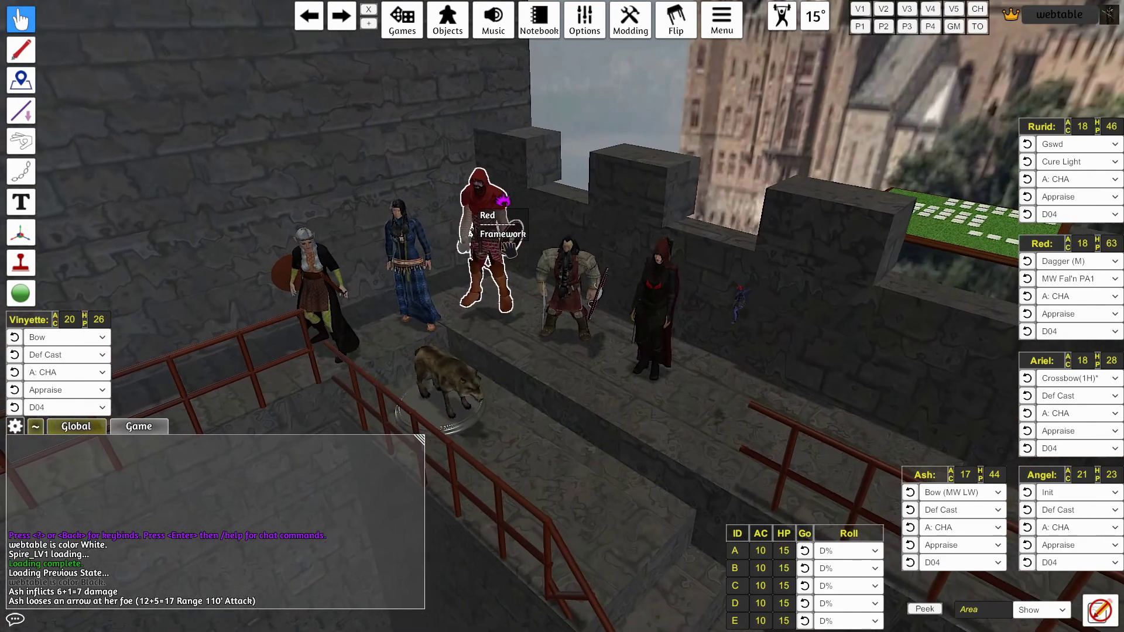
Play looping effect 2 on the Red figure to demonstrate its weapon stance
right_click(500, 229)
mouse_move(550, 234)
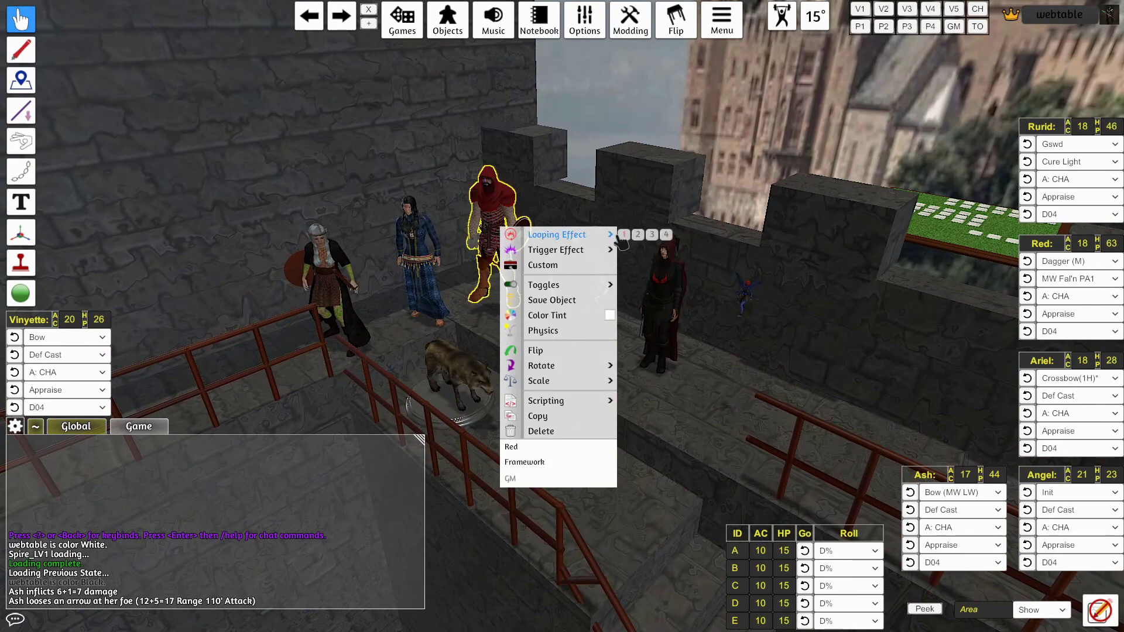
click(638, 236)
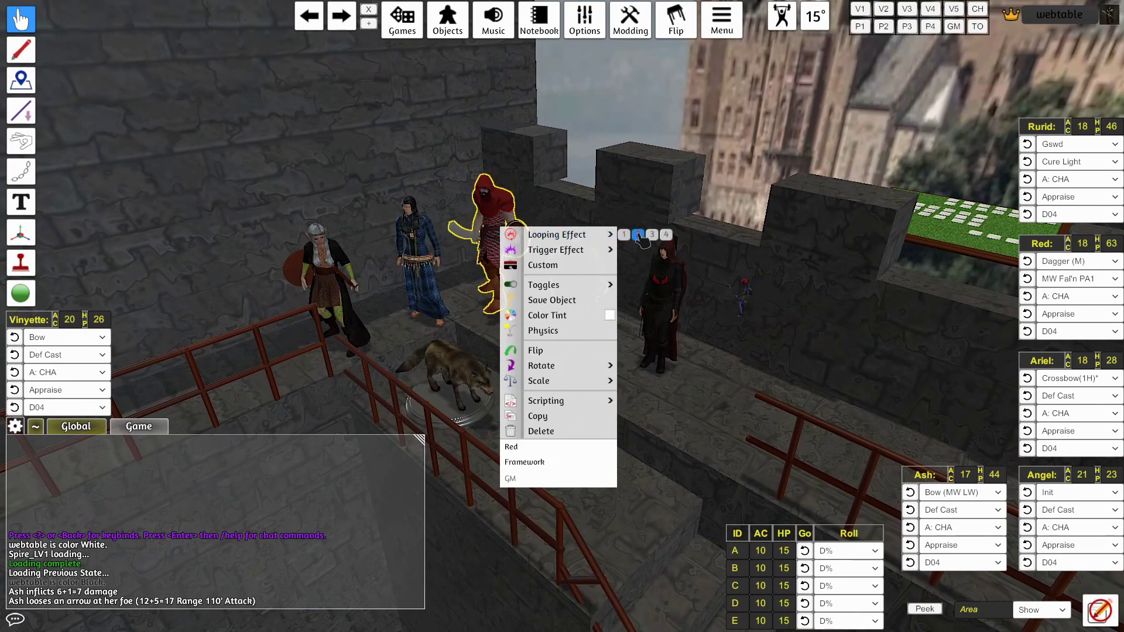
click(619, 380)
key(s)
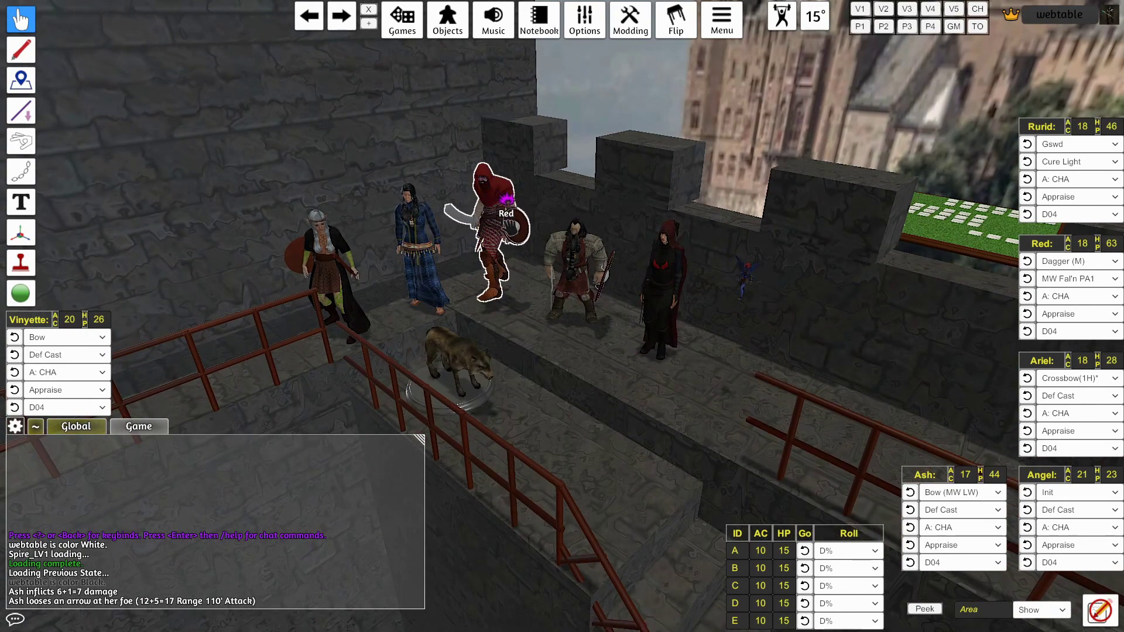
Play looping effects 3 and 4 on the Red figure, and return it to looping effect 1
right_click(504, 227)
mouse_move(609, 229)
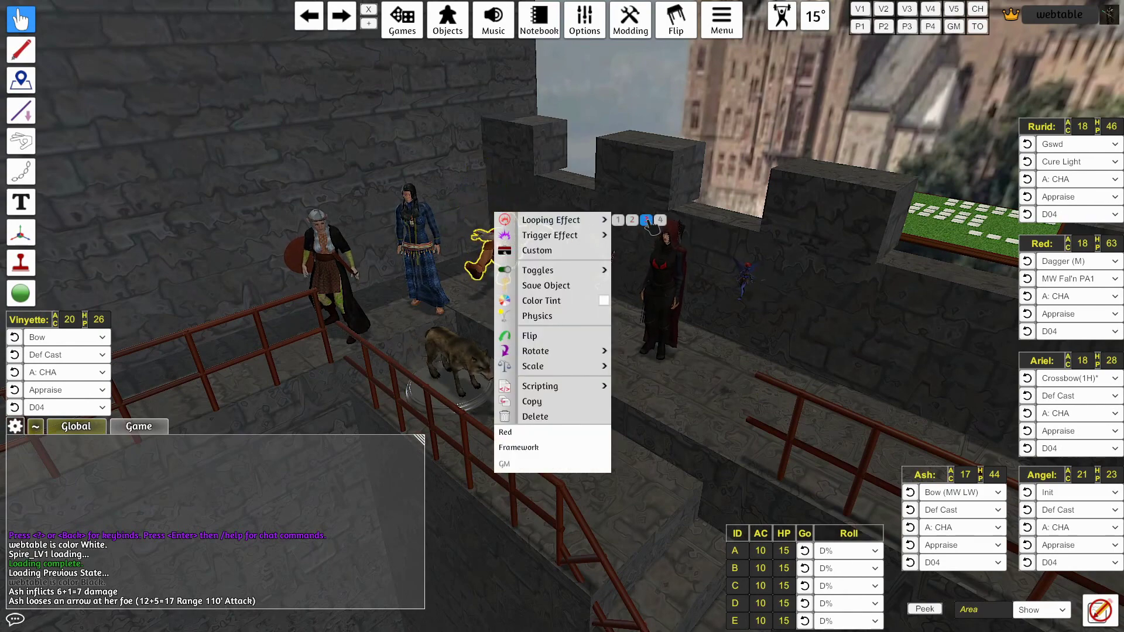
click(661, 367)
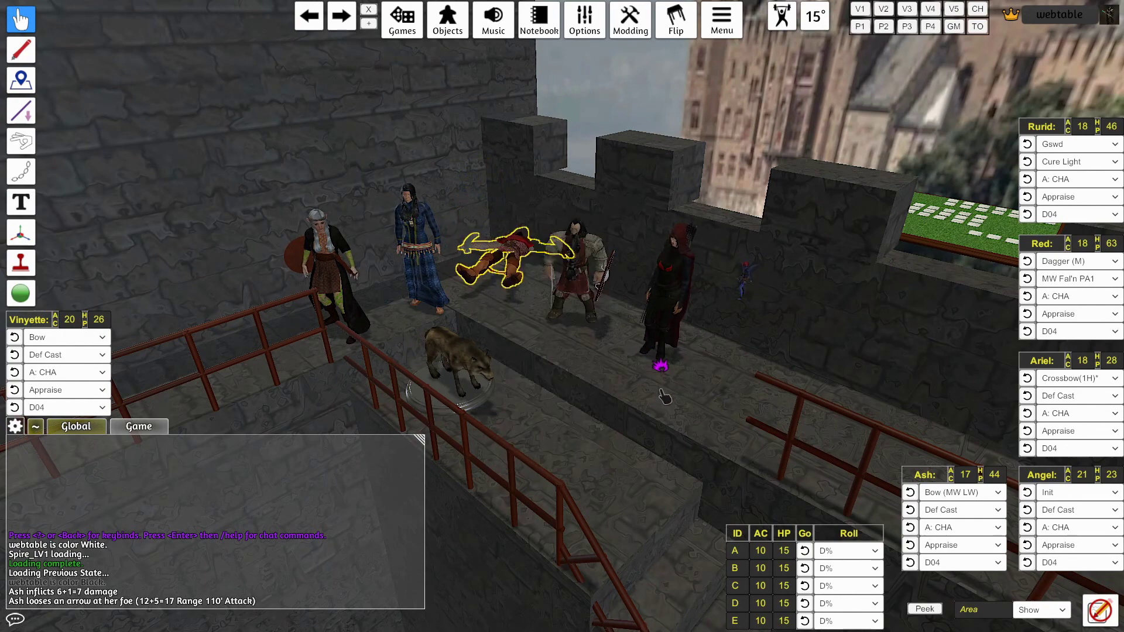
click(504, 252)
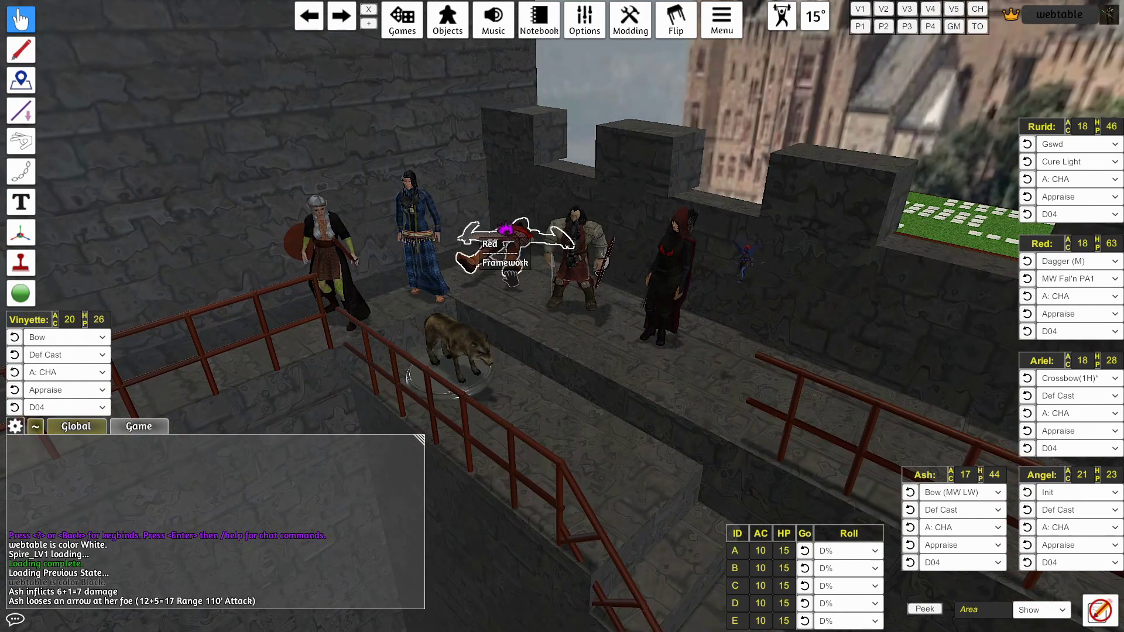
right_click(510, 243)
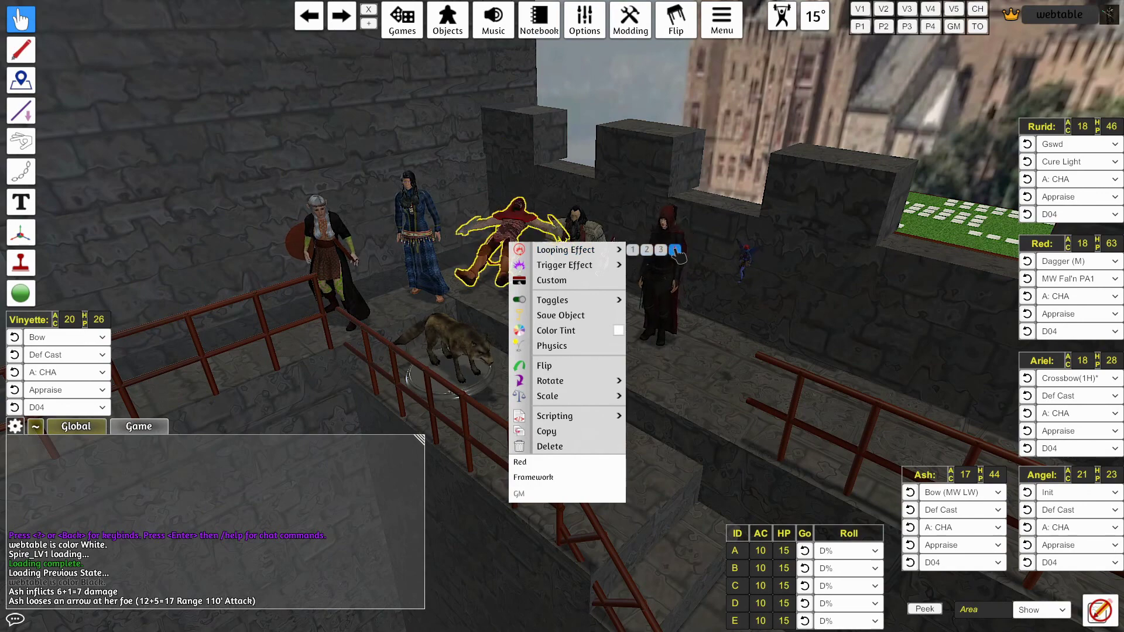
click(631, 251)
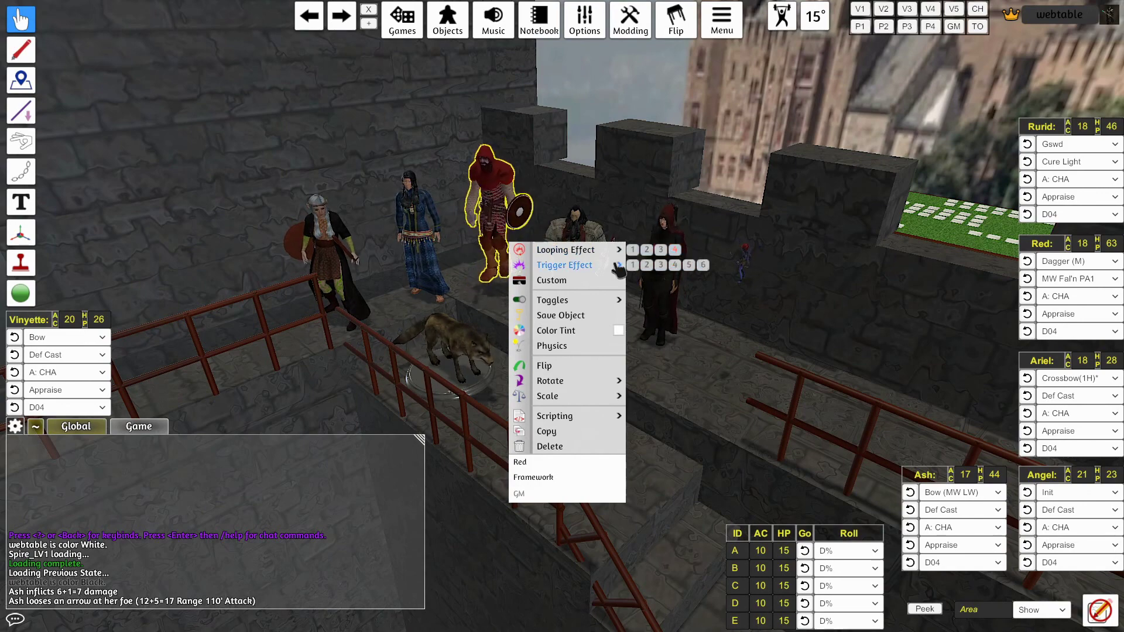
Play trigger effects 1 through 6 on the Red figure to demonstrate his attack animations
click(634, 265)
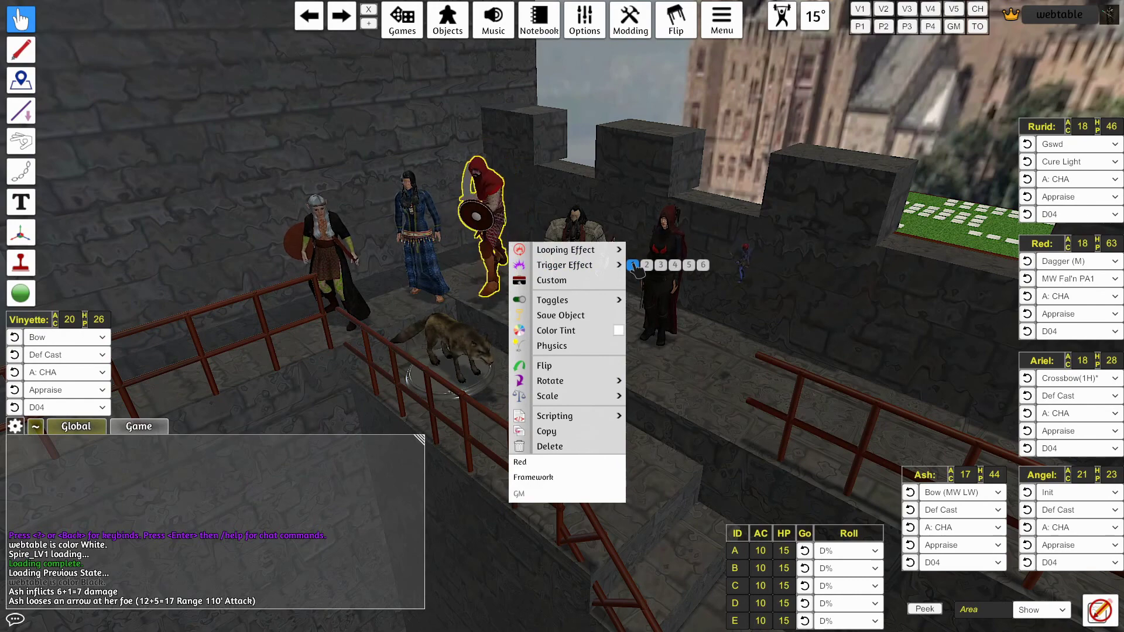
click(647, 265)
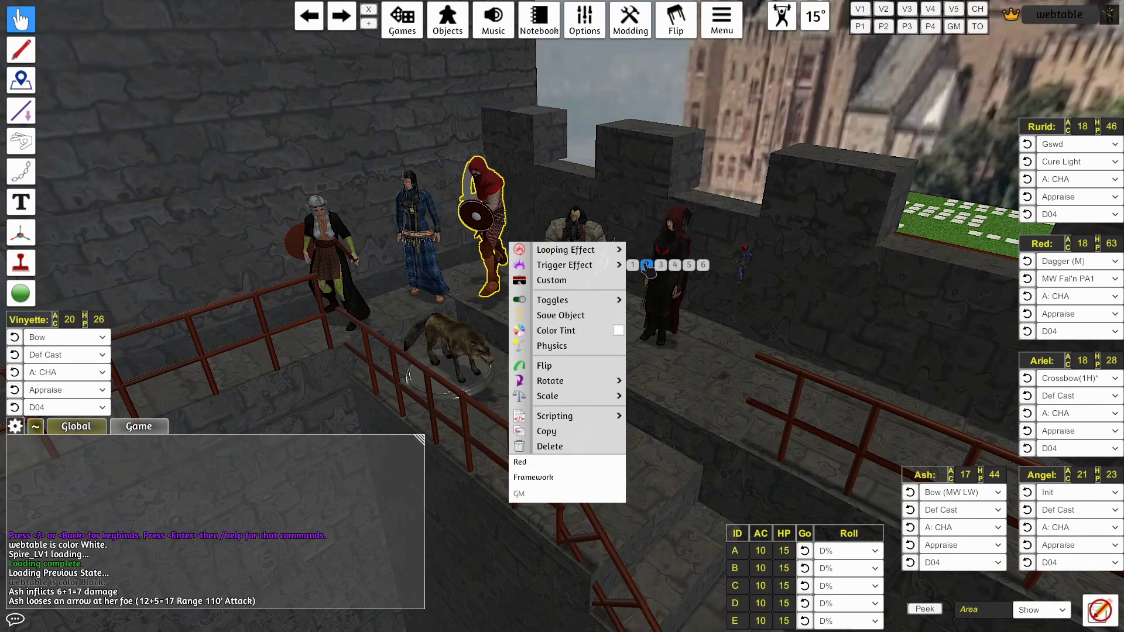
click(661, 267)
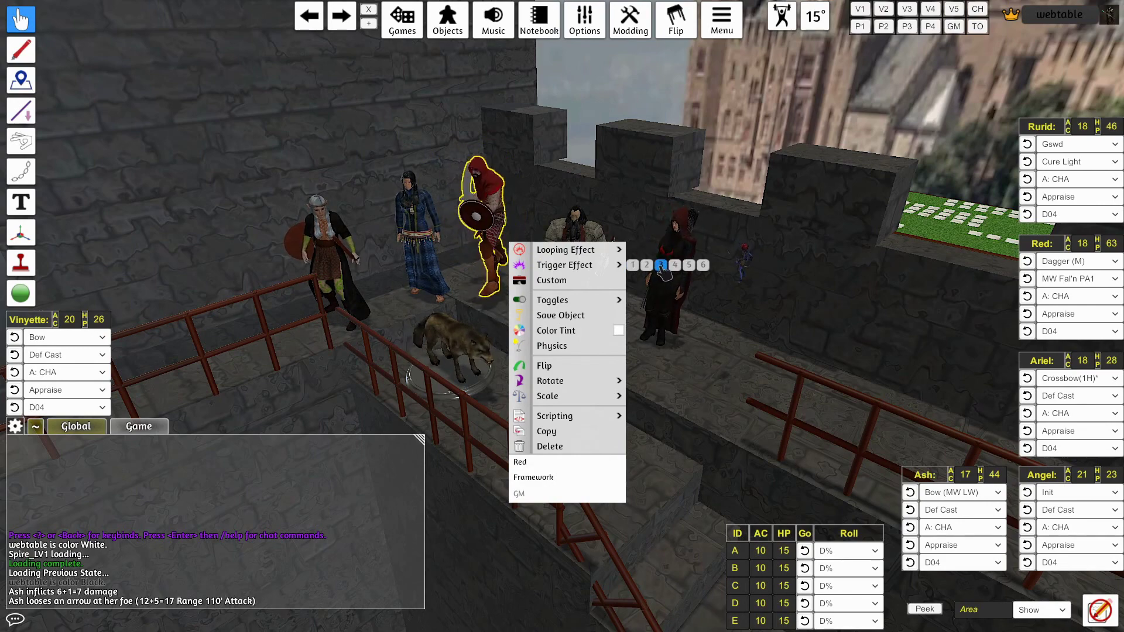
click(675, 267)
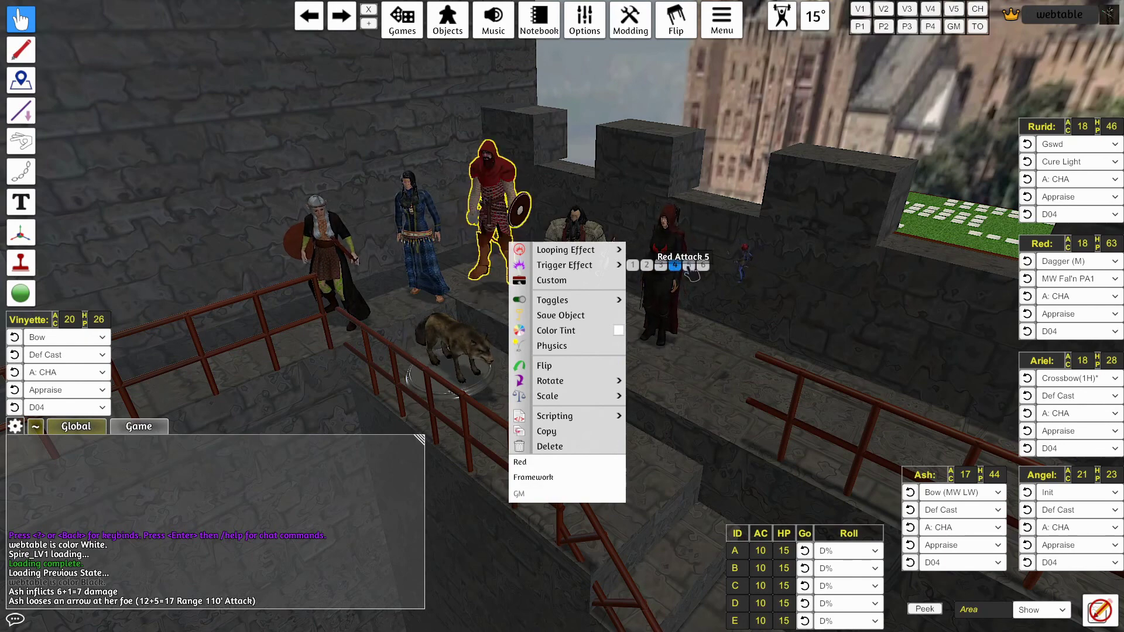
click(690, 266)
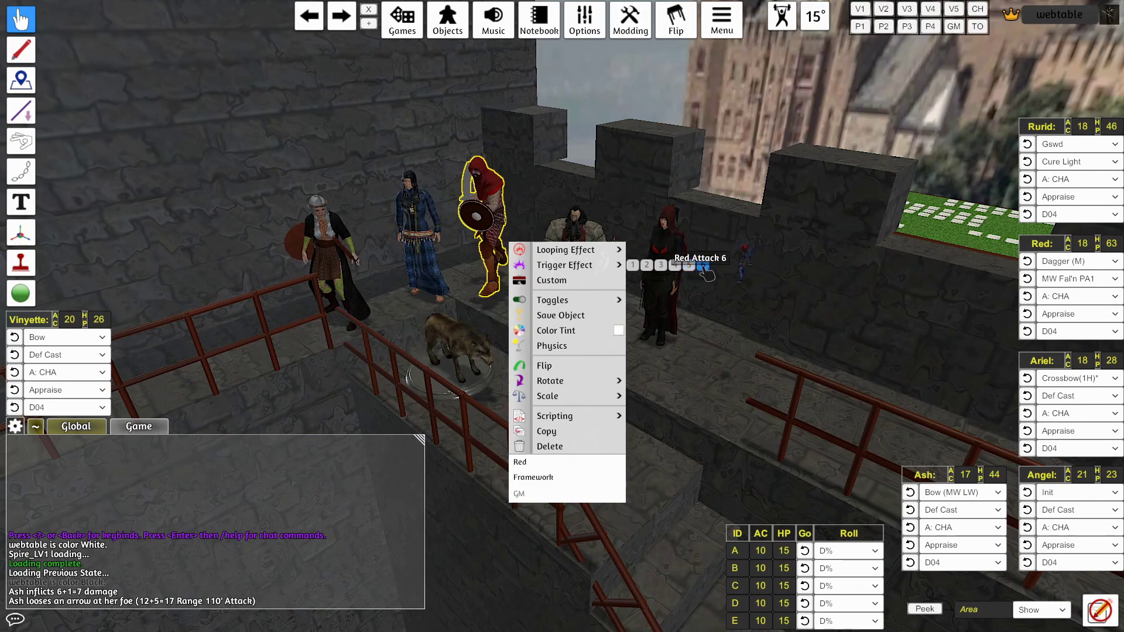
click(703, 266)
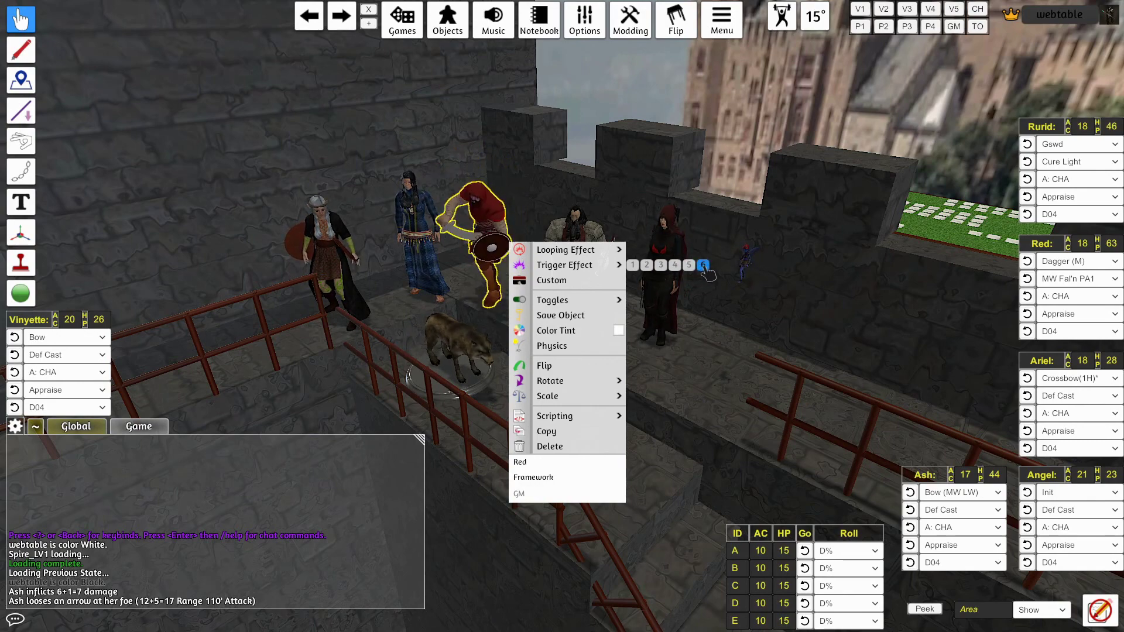
click(714, 328)
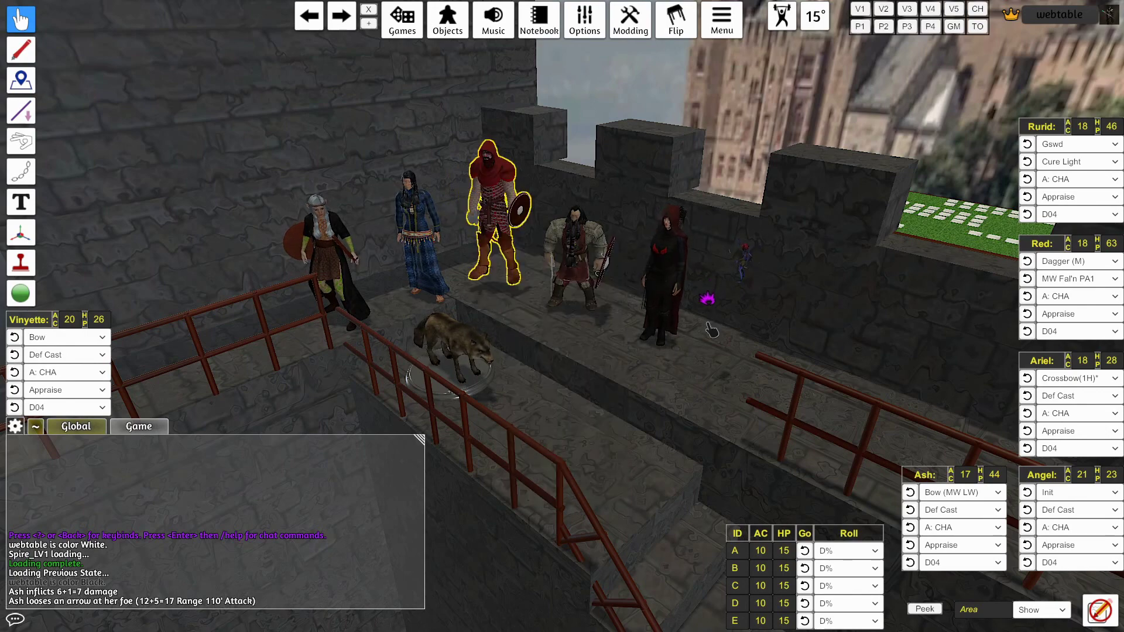
Play looping effects 2 and 3 on the Rurid figure
right_click(580, 271)
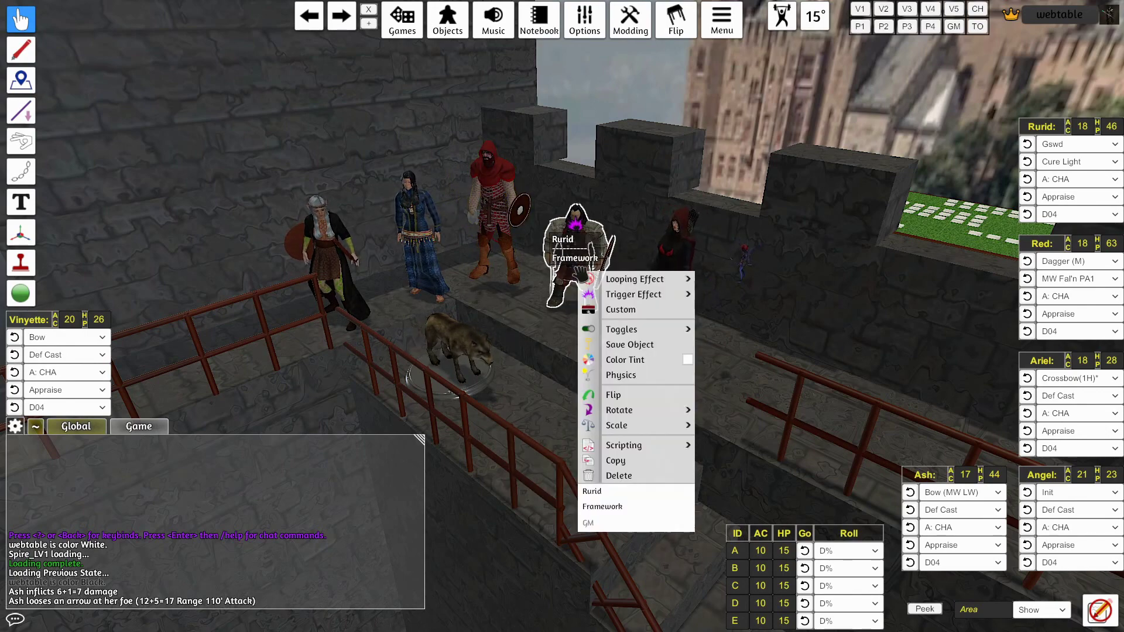
click(715, 279)
click(729, 280)
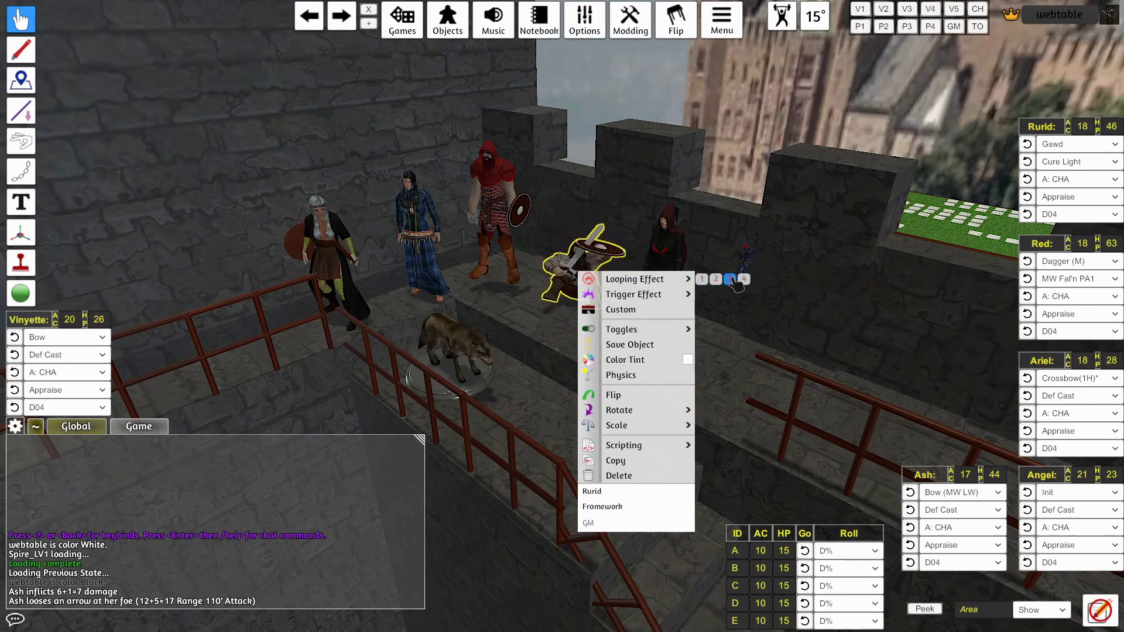
click(763, 319)
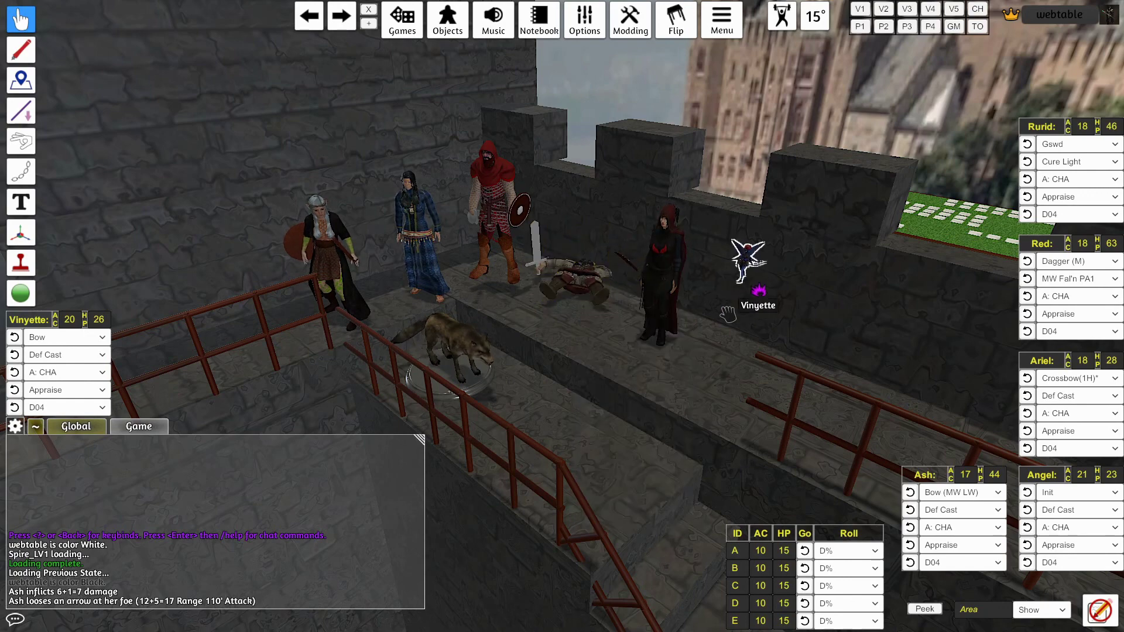
Play looping effect 4 on the fallen Rurid figure and return it to looping effect 1
right_click(581, 285)
mouse_move(644, 289)
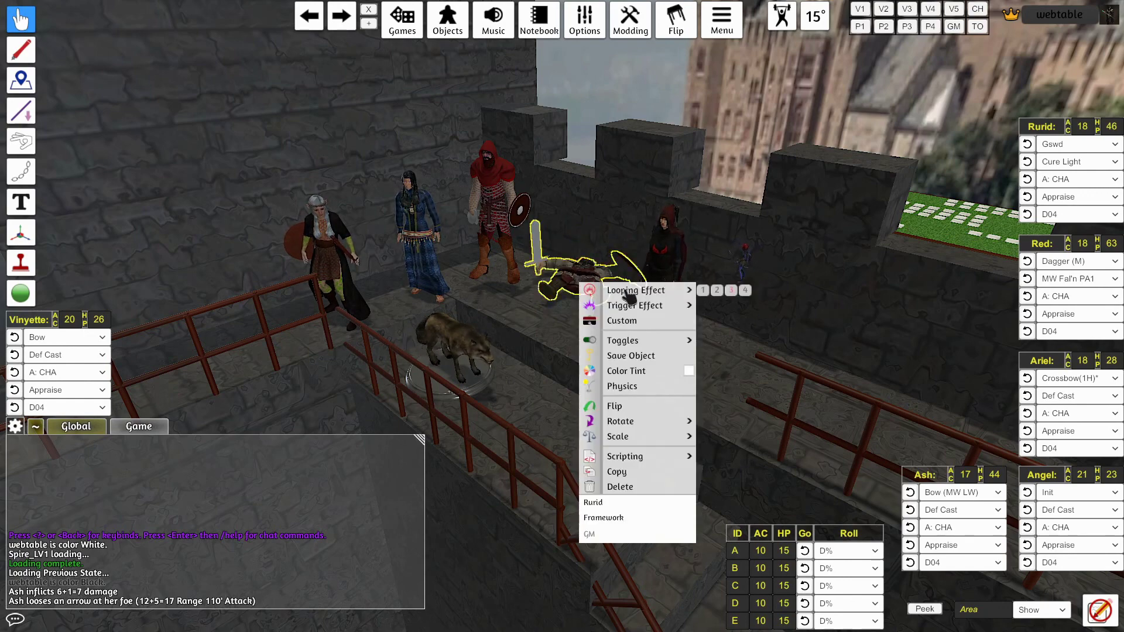
click(746, 289)
click(772, 288)
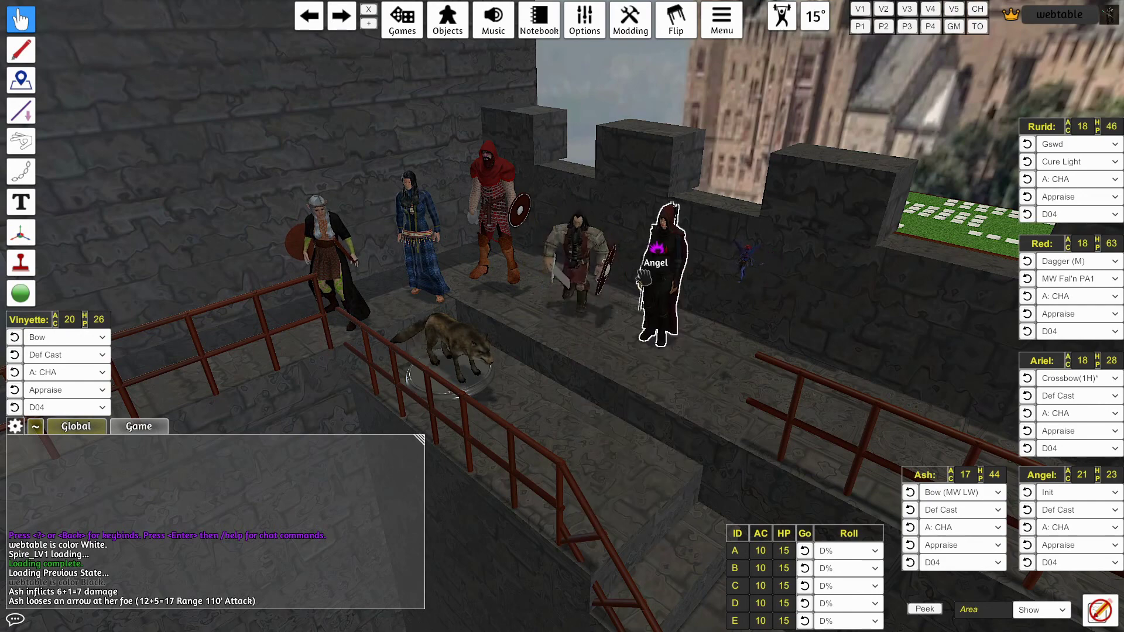
right_click(593, 268)
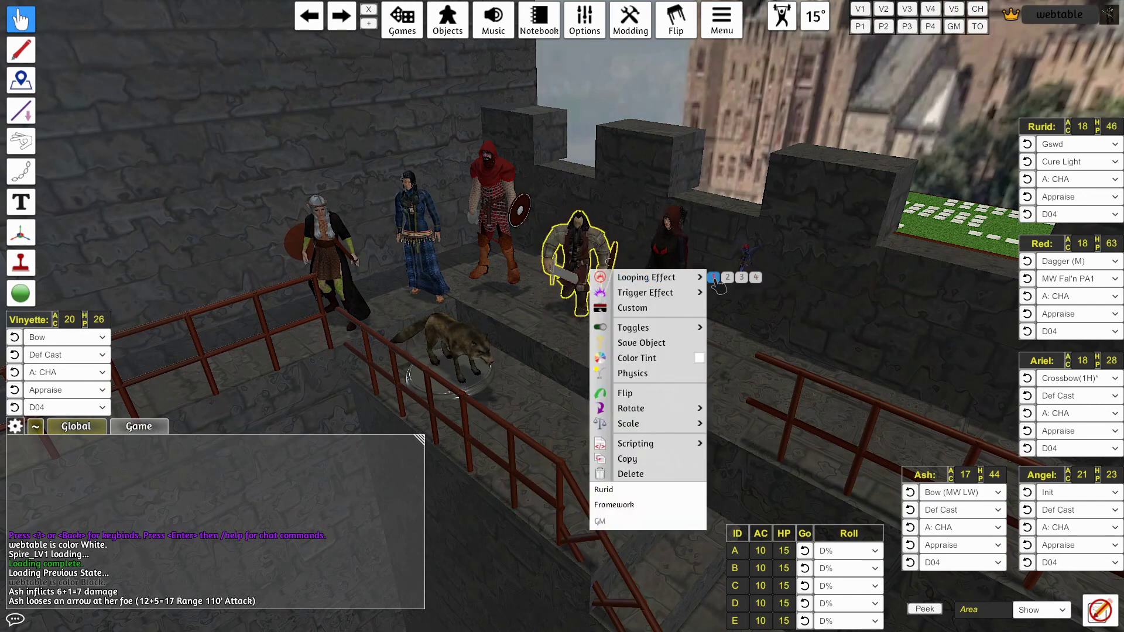
click(587, 256)
Play the Rurid figure's trigger effects up to Rurid Attack 6 to demonstrate his attack animations
right_click(586, 255)
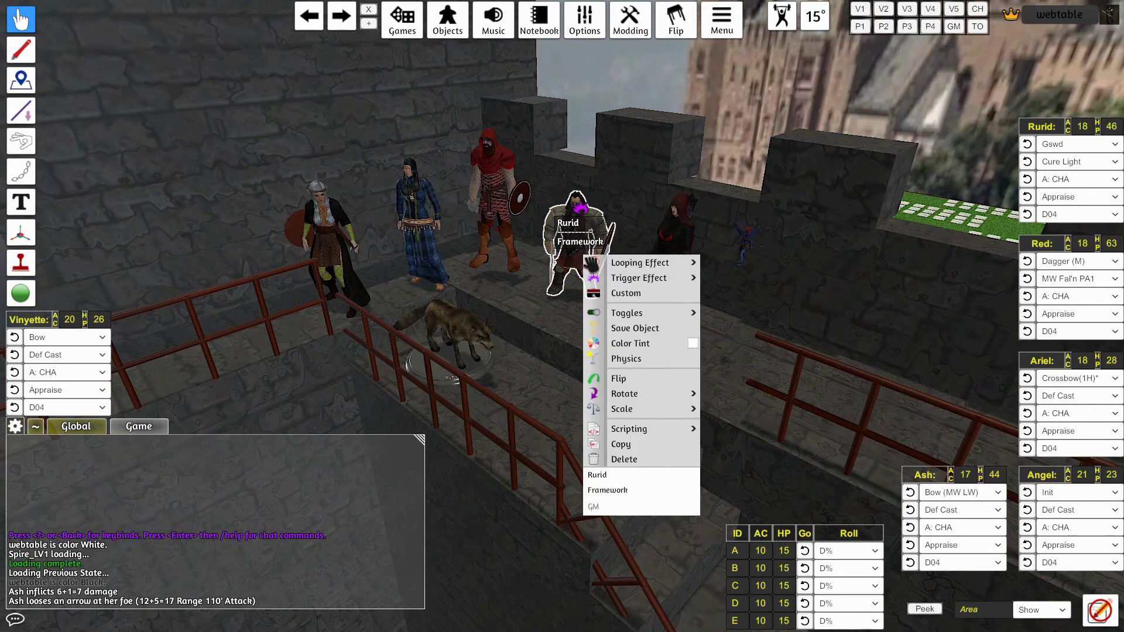
mouse_move(673, 278)
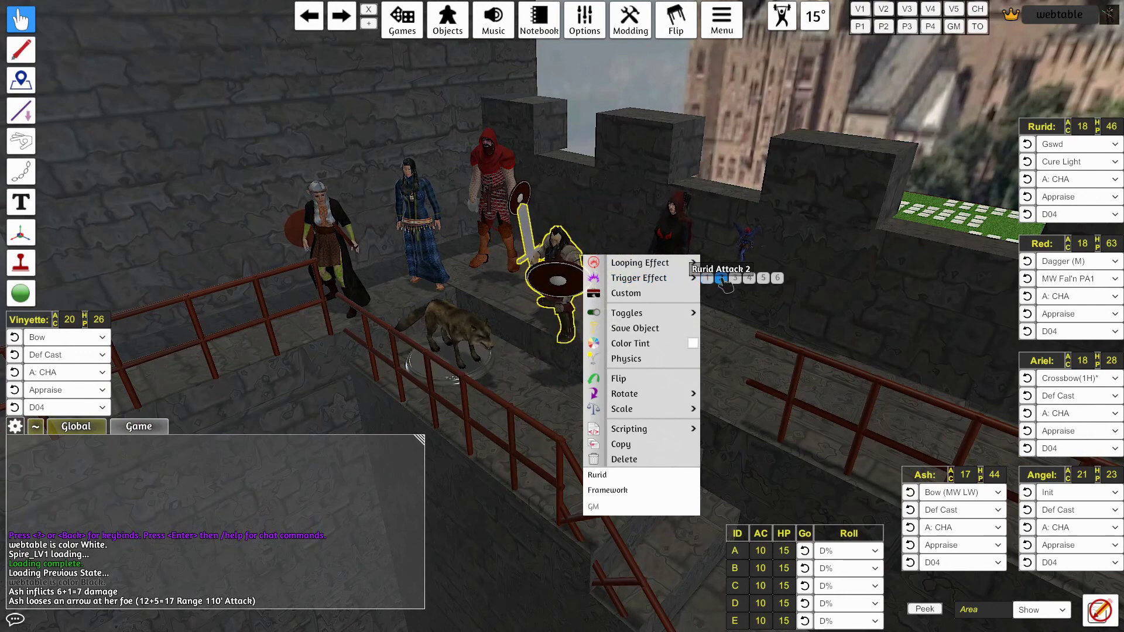
click(722, 278)
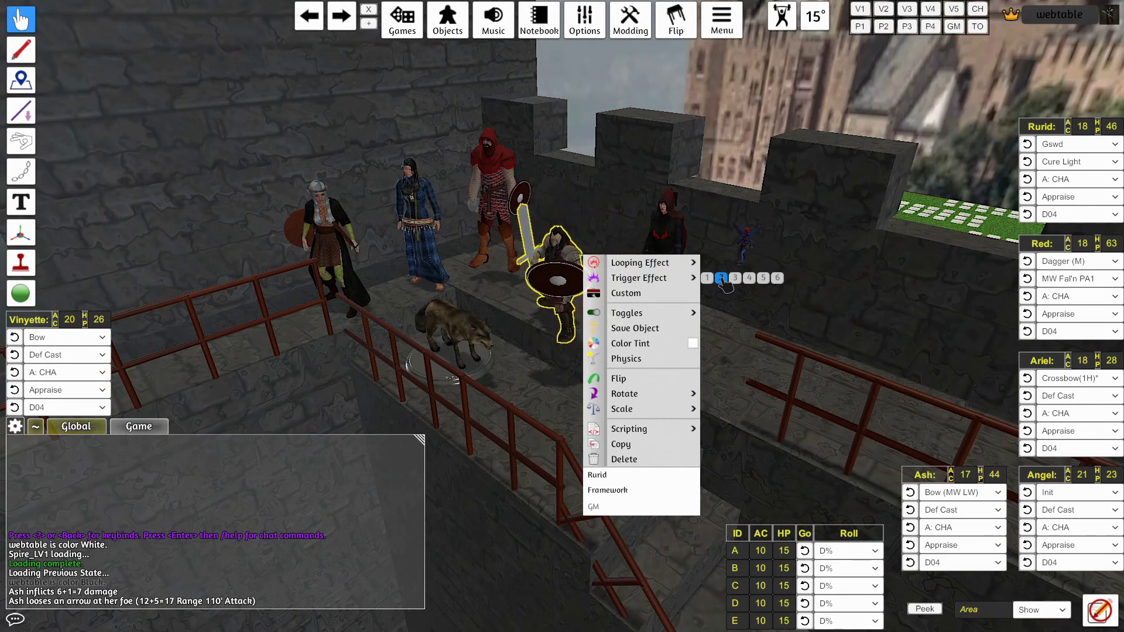
click(736, 278)
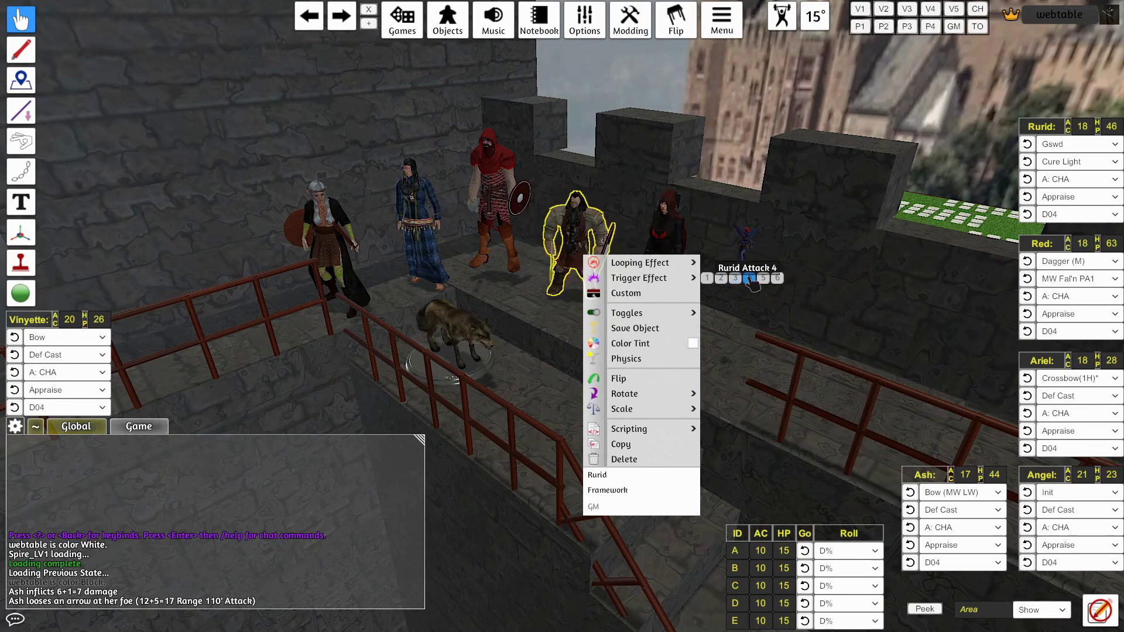
click(750, 279)
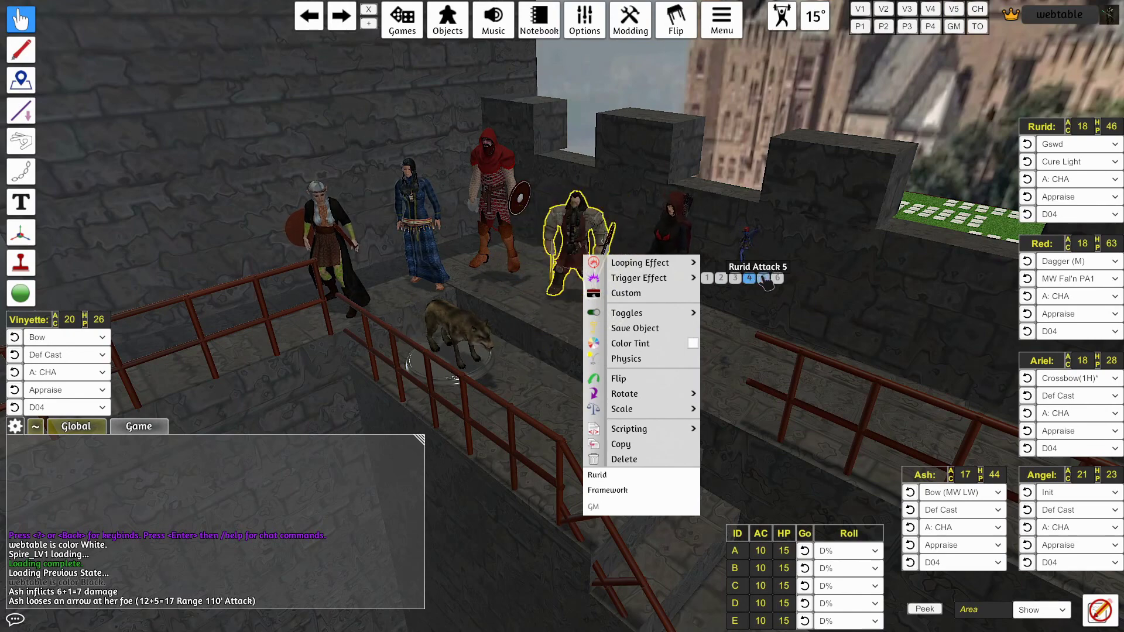
click(764, 279)
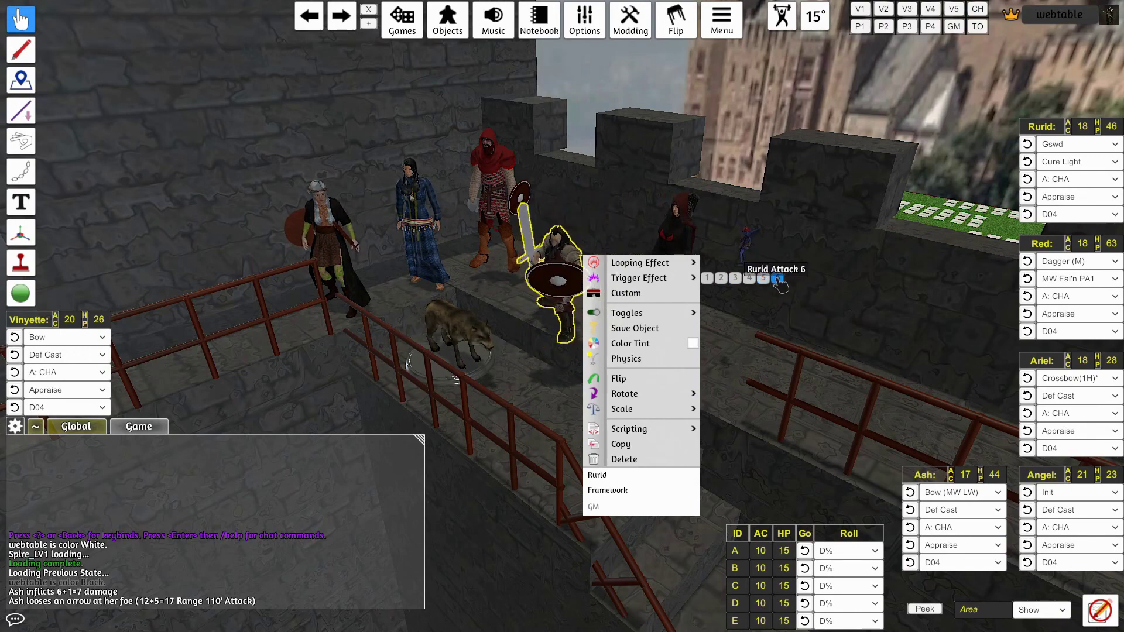
click(779, 280)
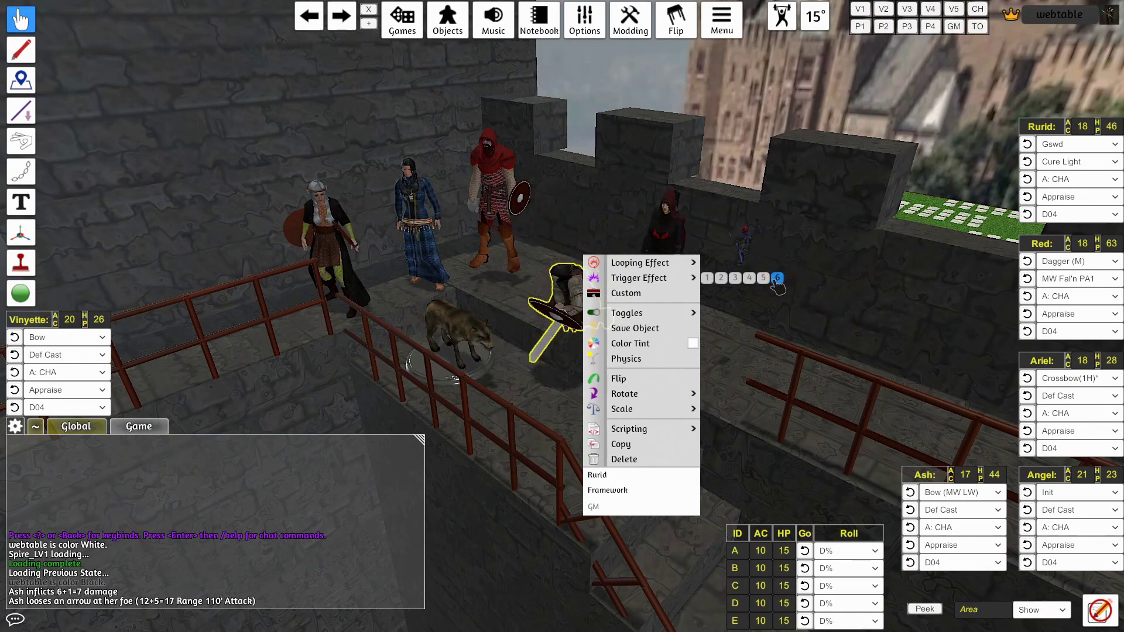
click(758, 325)
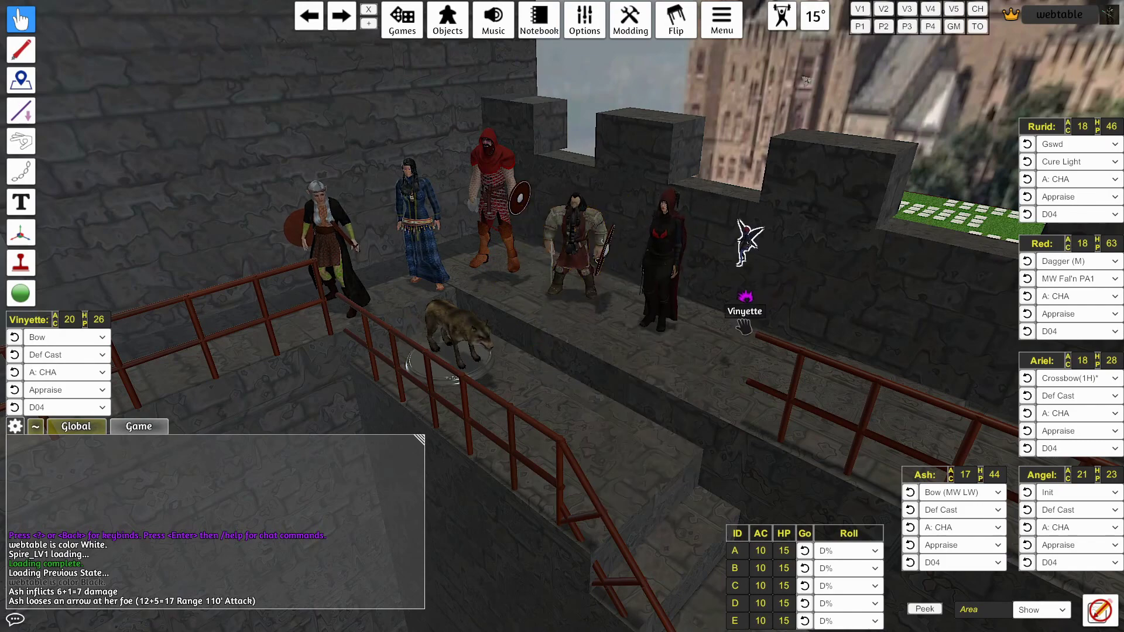
Play looping effect 3, Angel Die, on the Angel figure and return it to looping effect 1
drag(742, 327, 771, 330)
key(2)
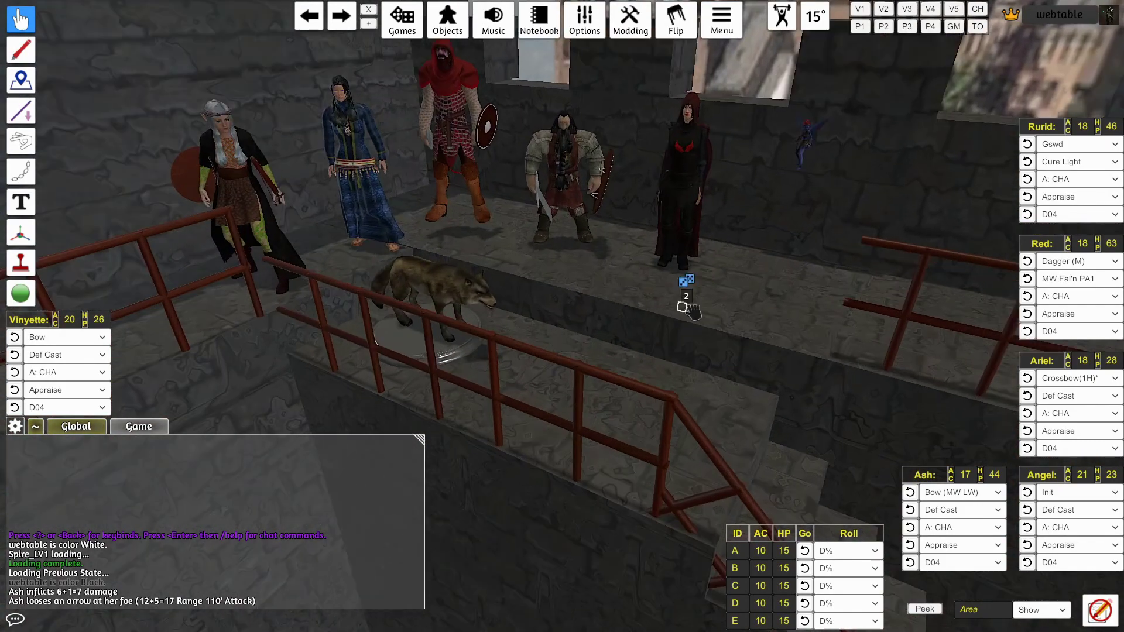
drag(716, 305, 713, 303)
right_click(567, 172)
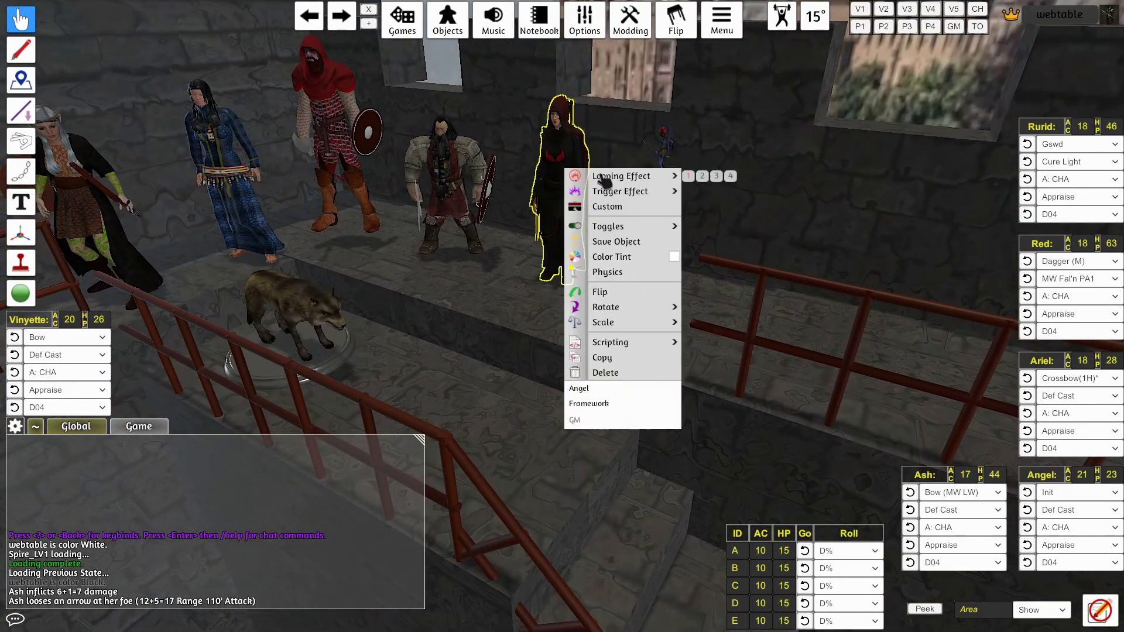
click(717, 177)
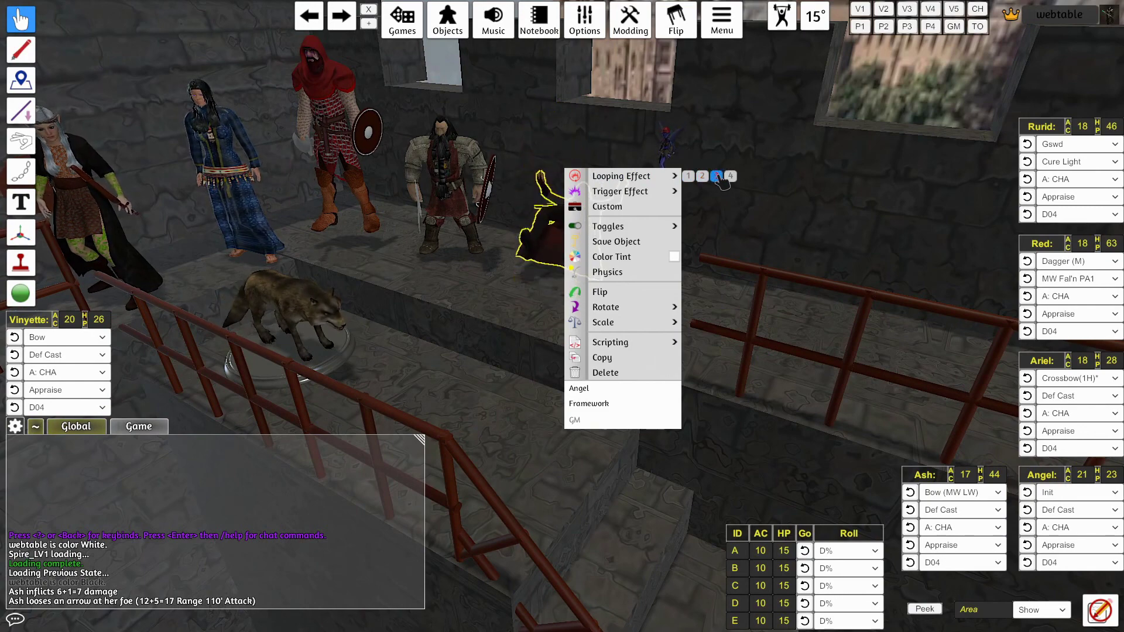
click(703, 177)
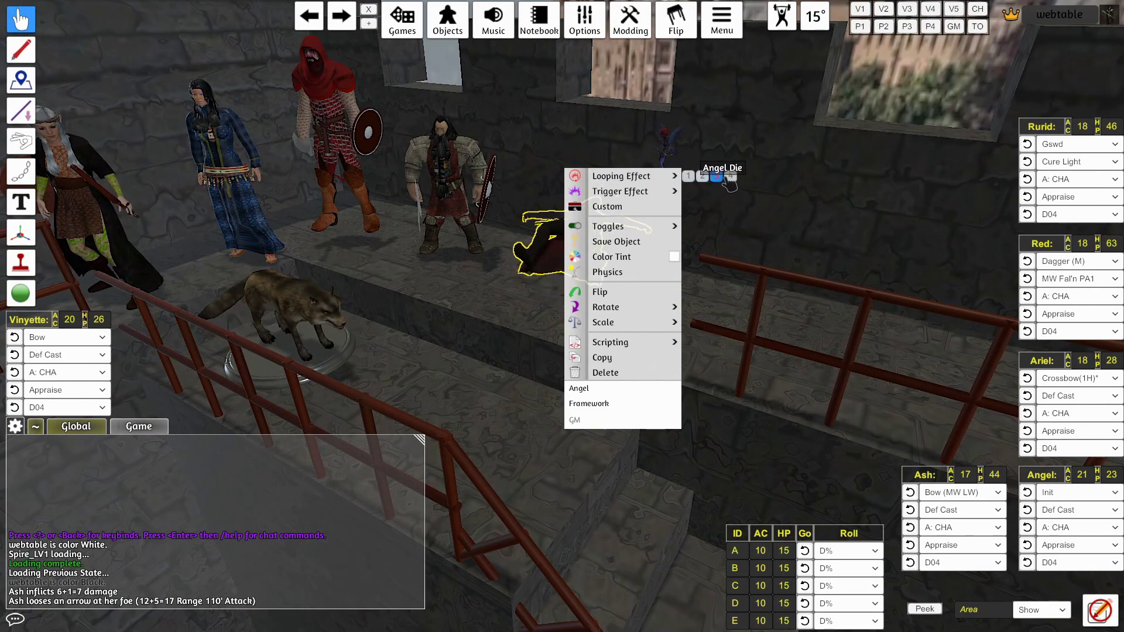
click(689, 176)
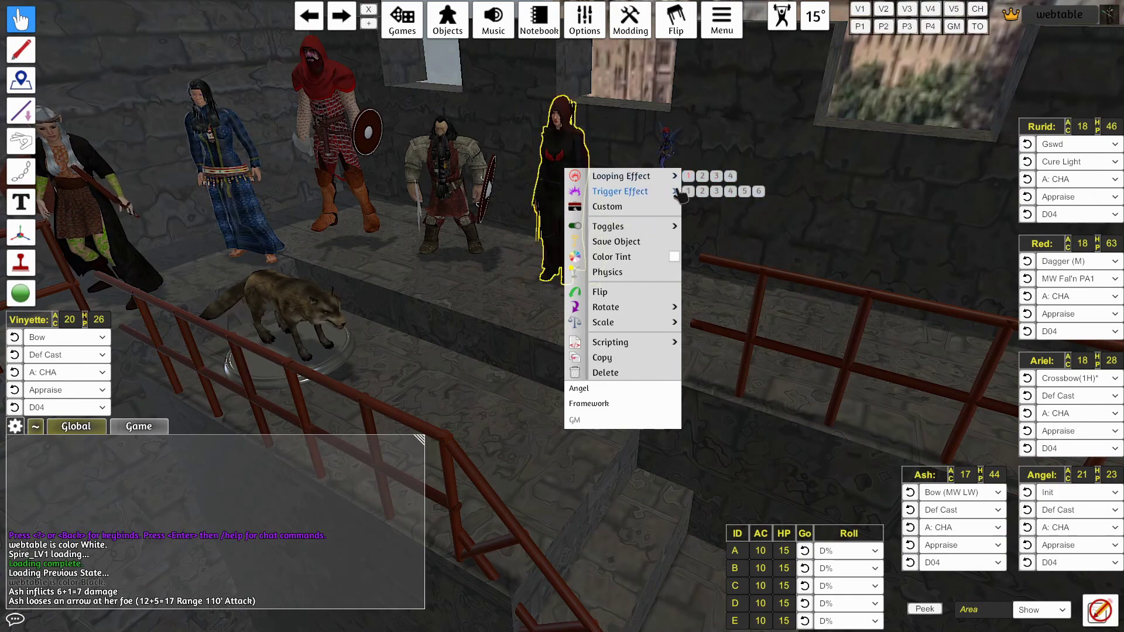
Play the Angel figure's trigger effects 1 through 6 to demonstrate her attack animations
click(689, 192)
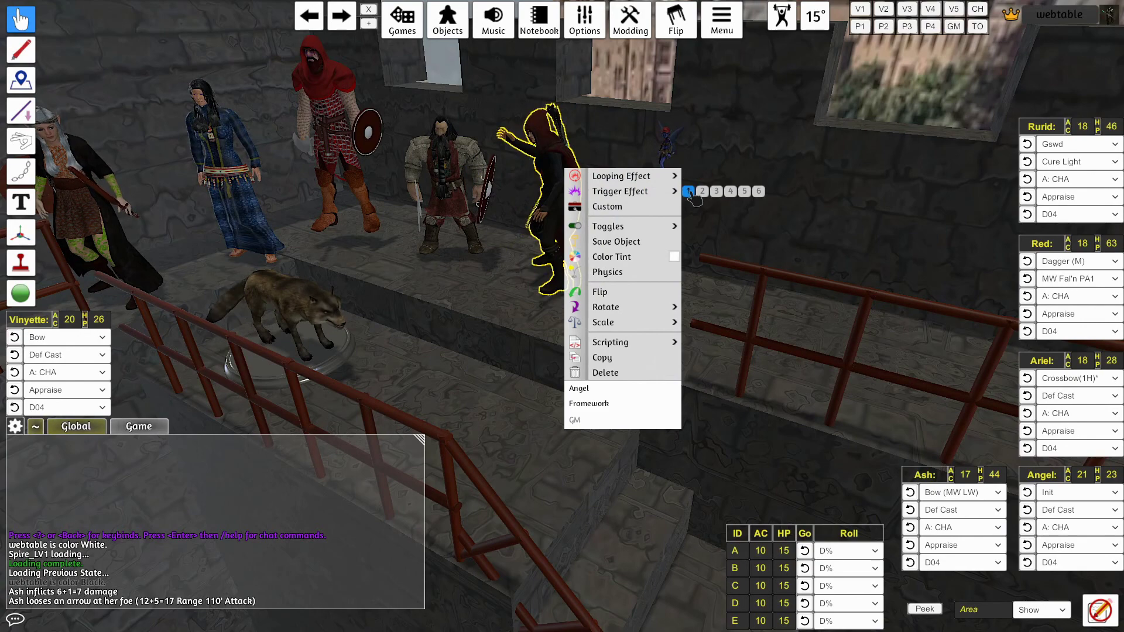
click(702, 192)
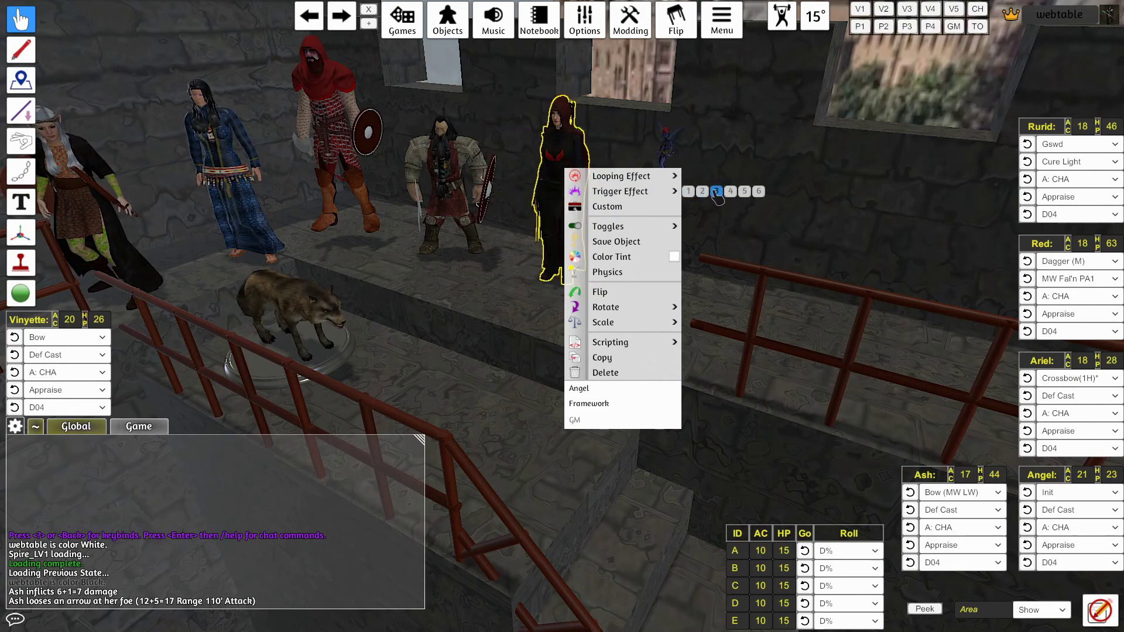
click(716, 192)
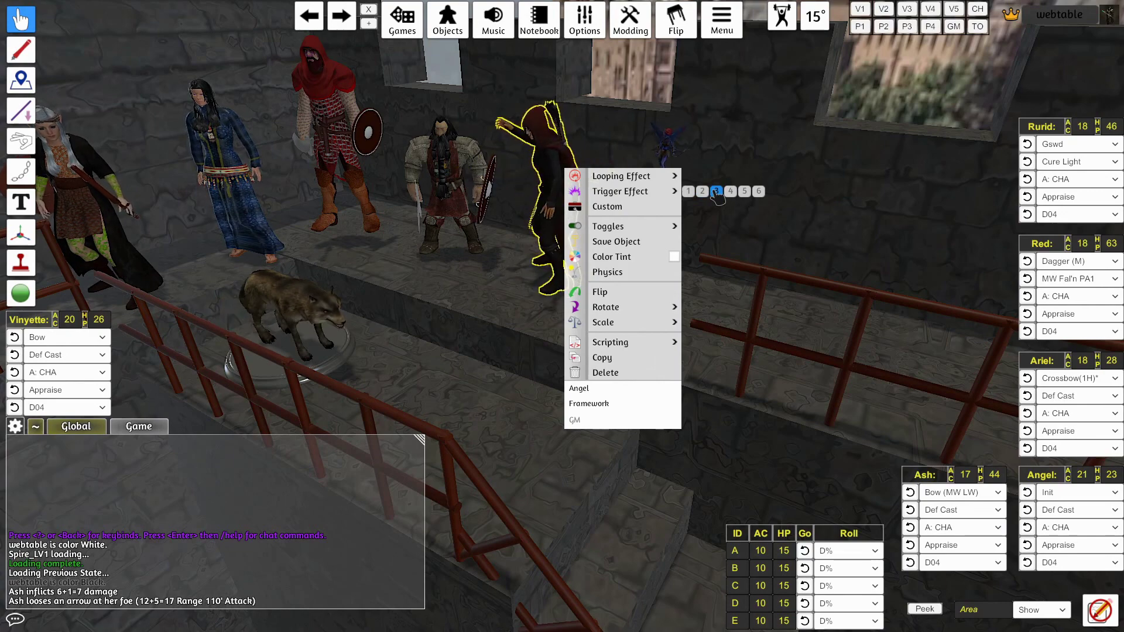
click(730, 192)
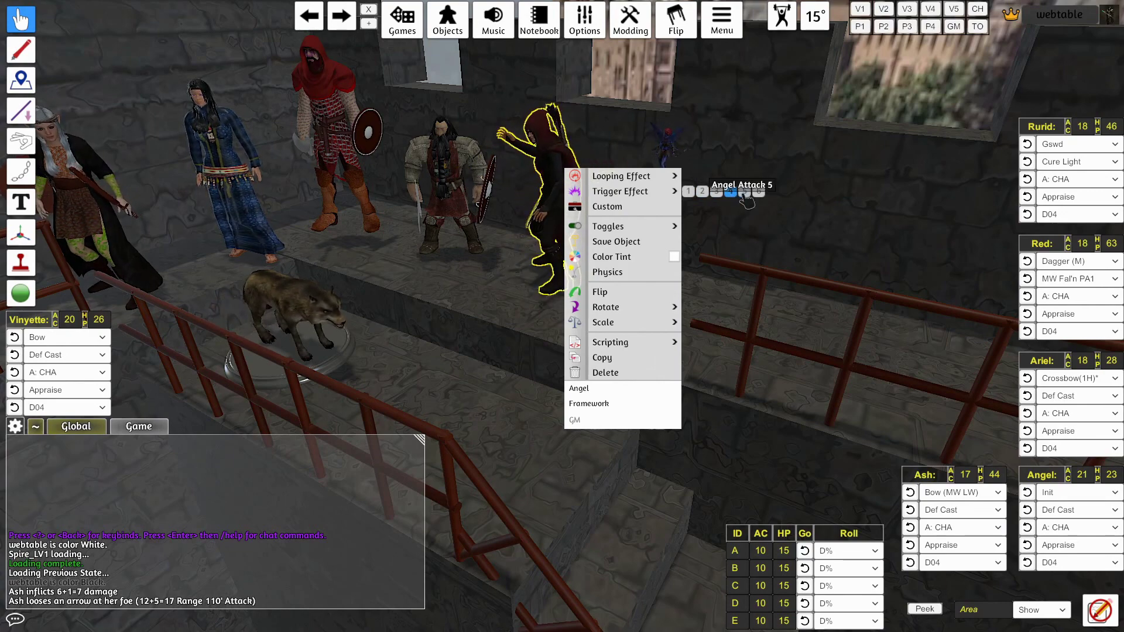
click(745, 192)
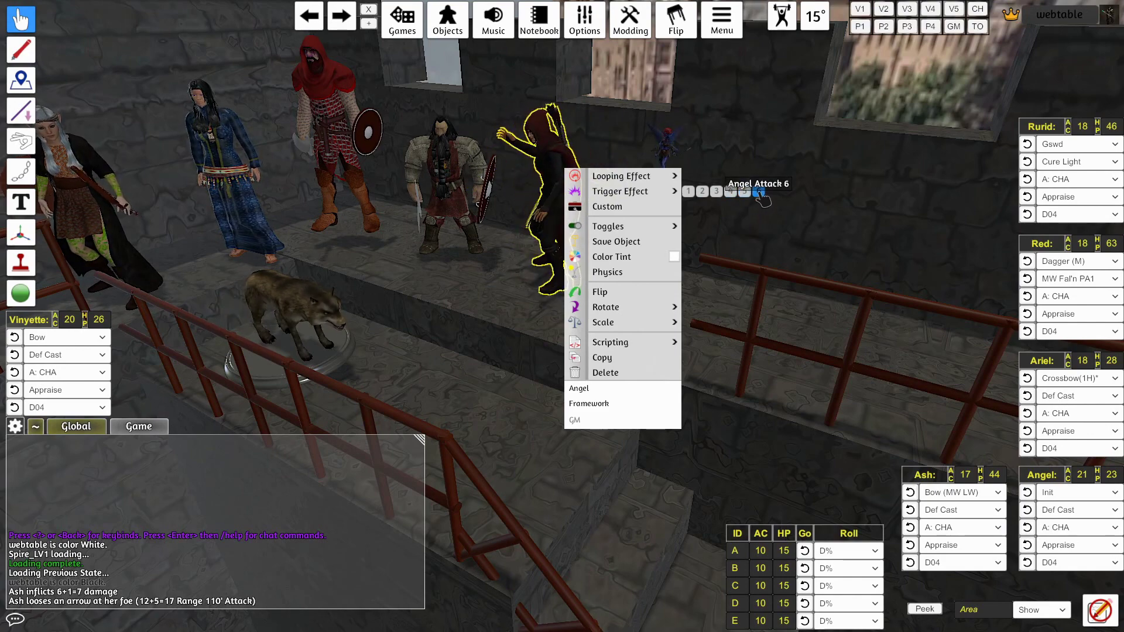
click(759, 192)
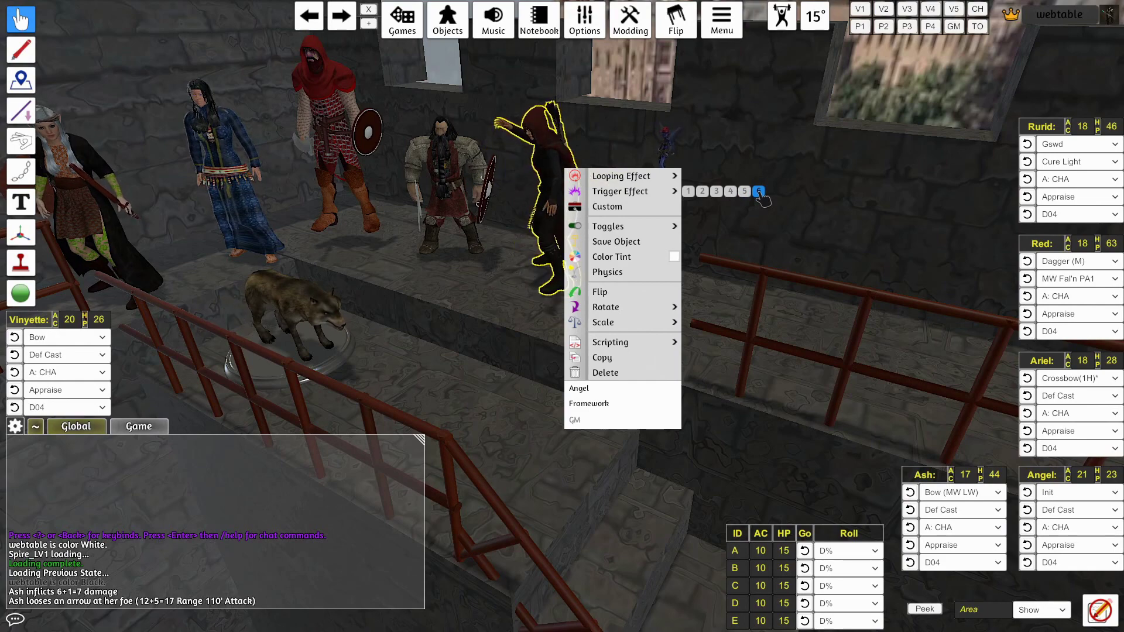
click(738, 284)
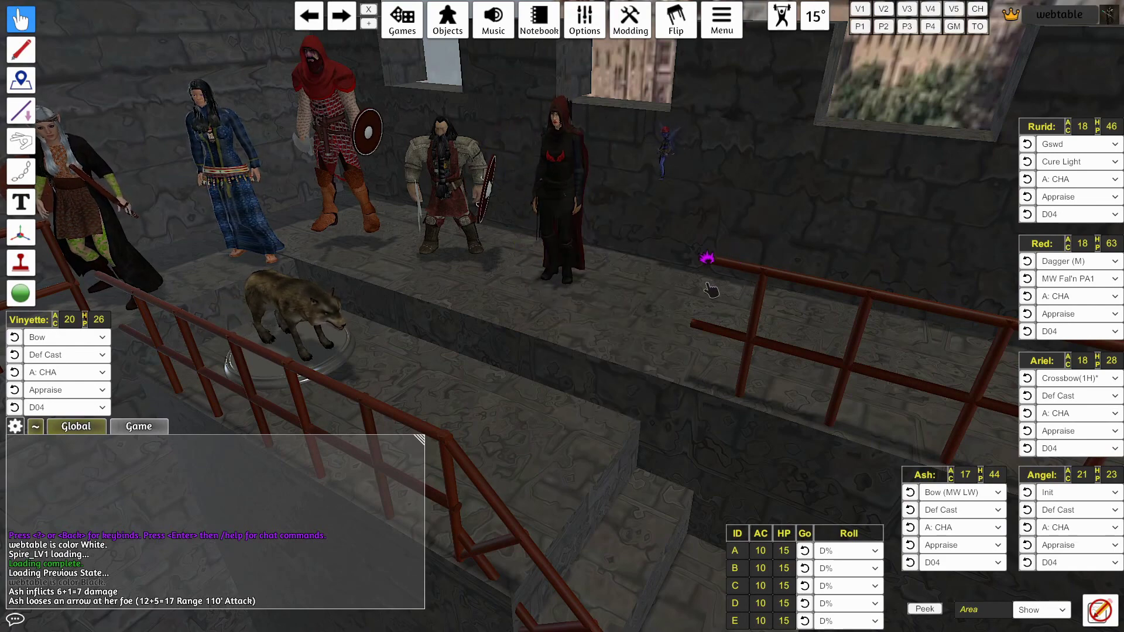
Play looping effect 2 on the winged Vinyette figure beside Angel
key(w)
key(a)
key(d)
key(s)
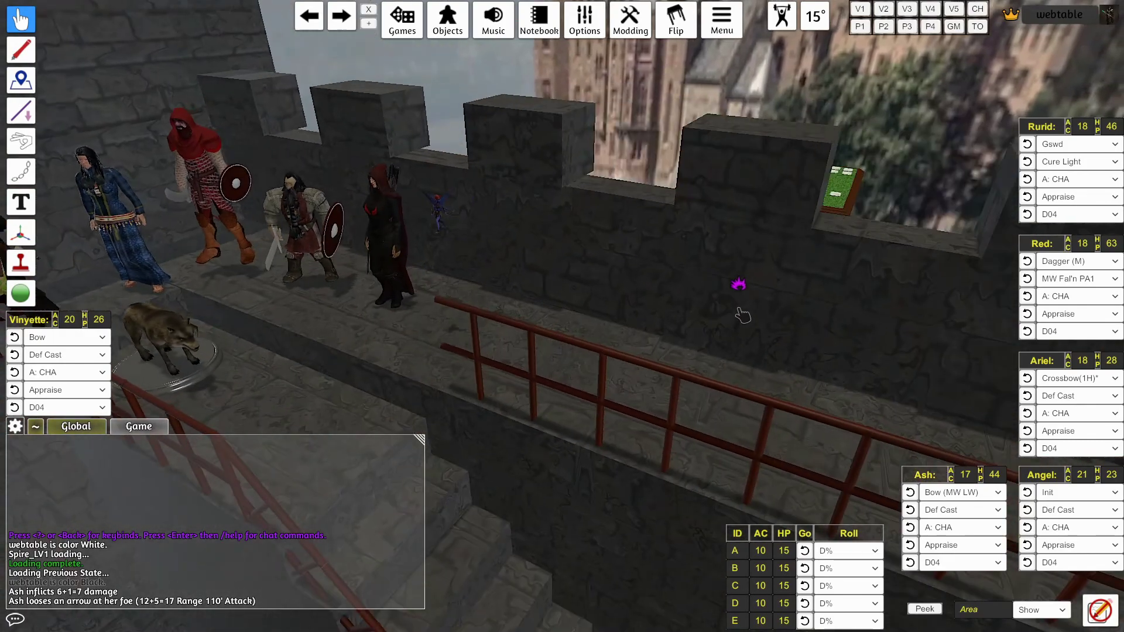
key(a)
scroll(737, 300, up, 5)
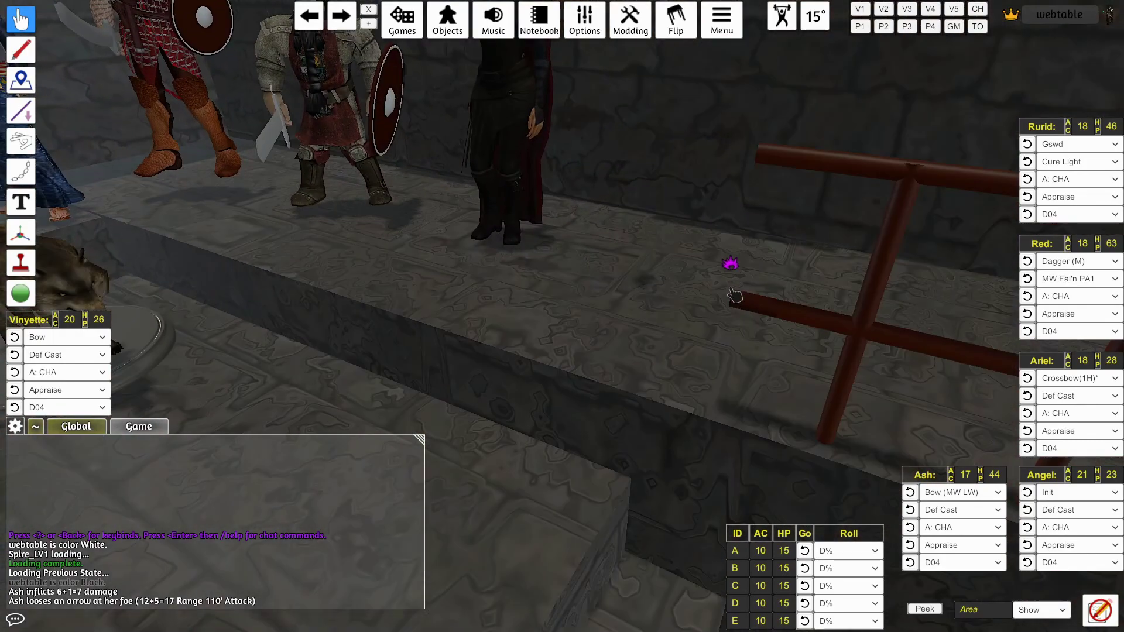
key(w)
key(s)
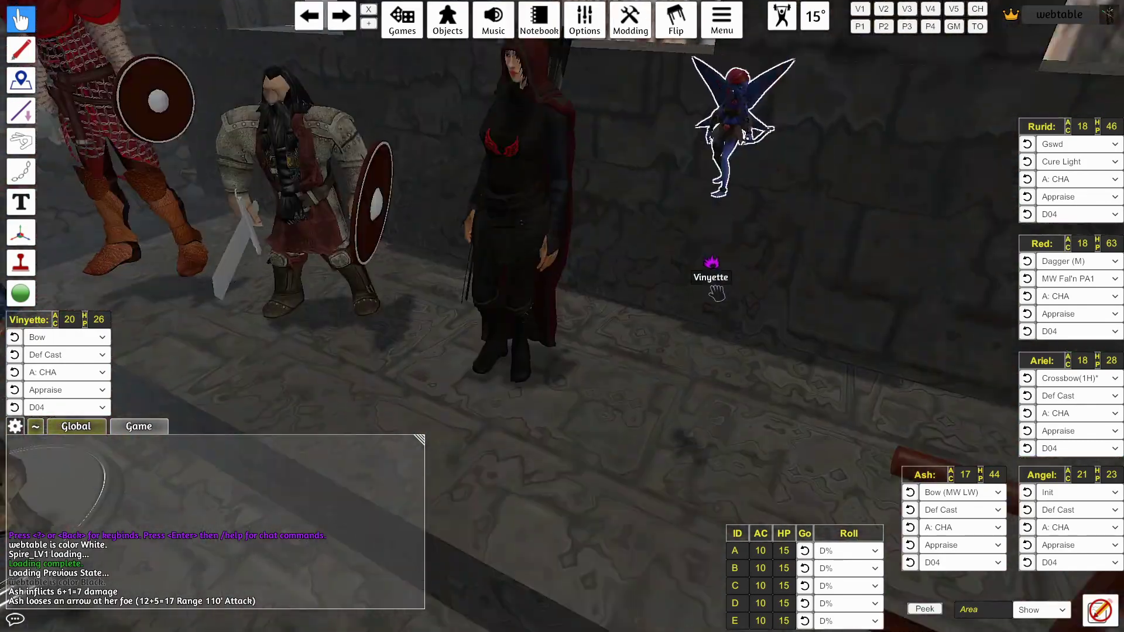
key(w)
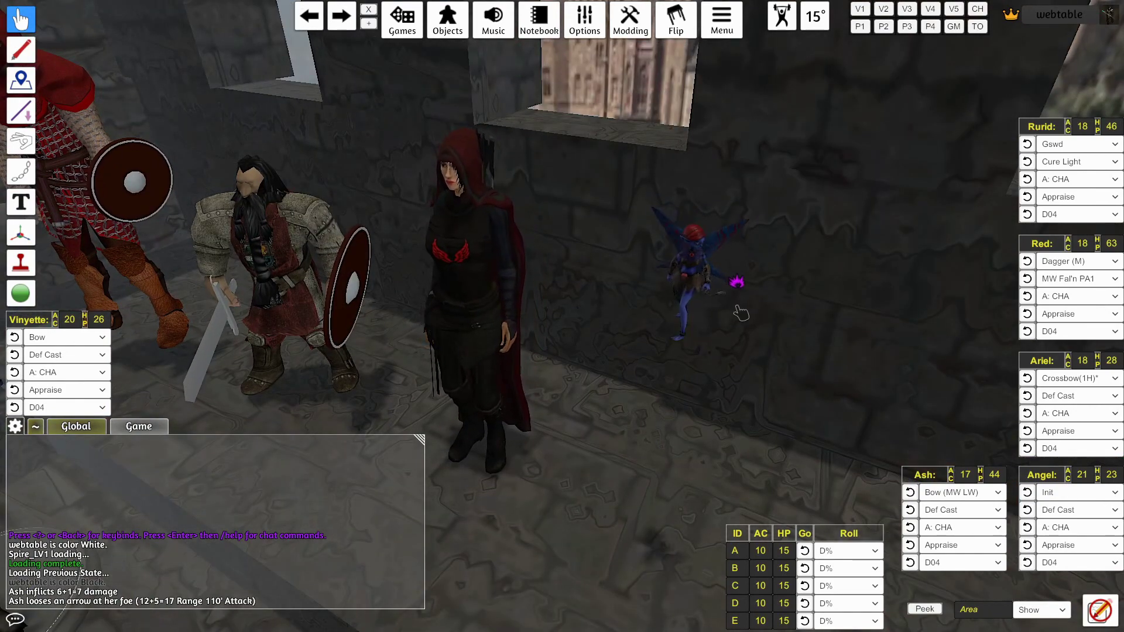
right_click(710, 285)
mouse_move(773, 288)
click(838, 287)
click(916, 331)
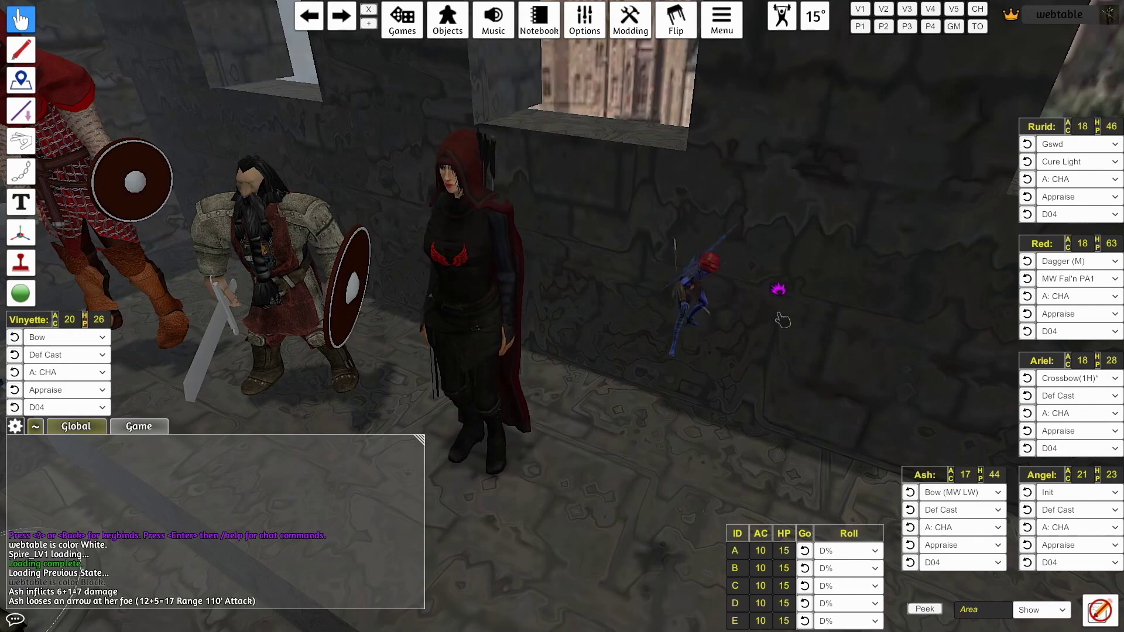
Play looping effects 3 and 4, Walk, on the Vinyette figure and return it to looping effect 1
key(d)
drag(709, 295, 627, 302)
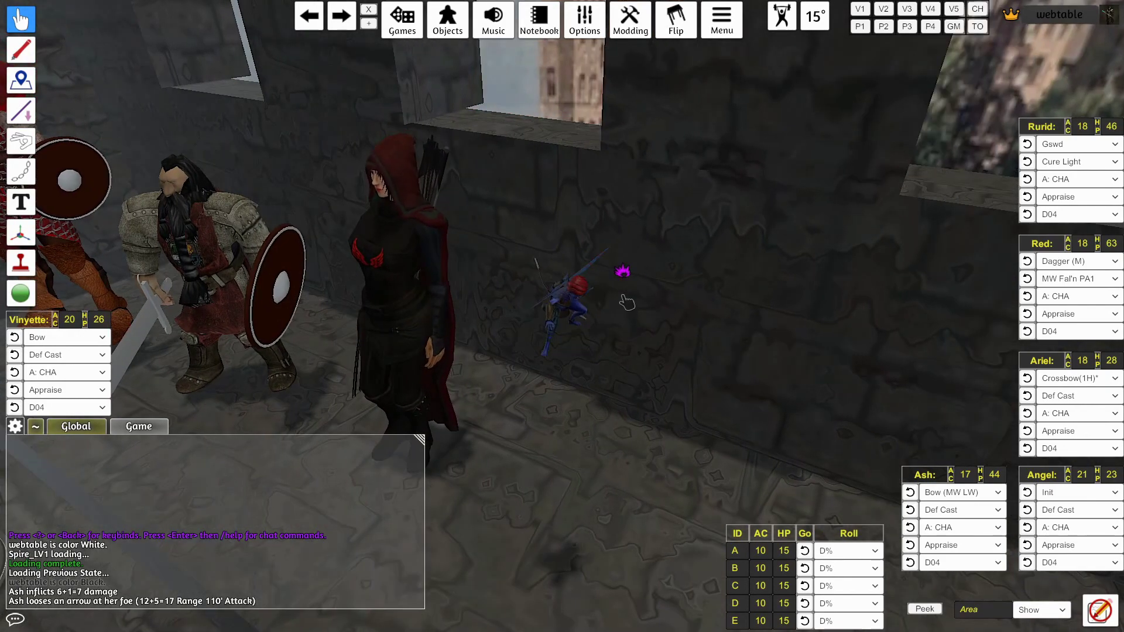
right_click(565, 313)
click(709, 319)
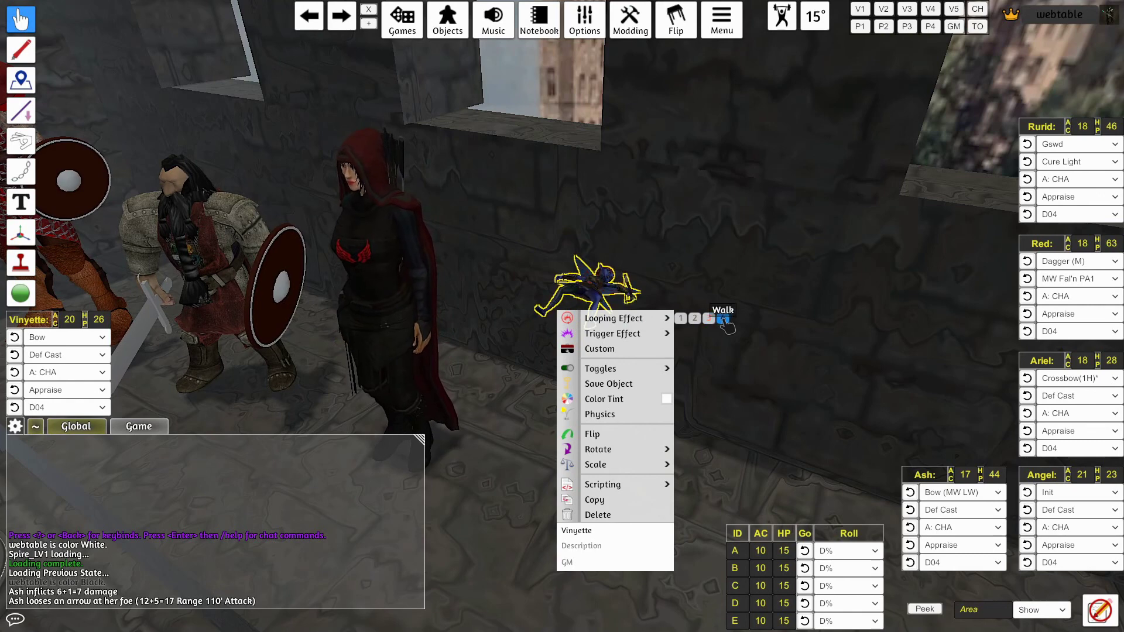
click(682, 320)
Play the Vinyette figure's trigger effects 1 through 6 to demonstrate her attack animations
click(679, 334)
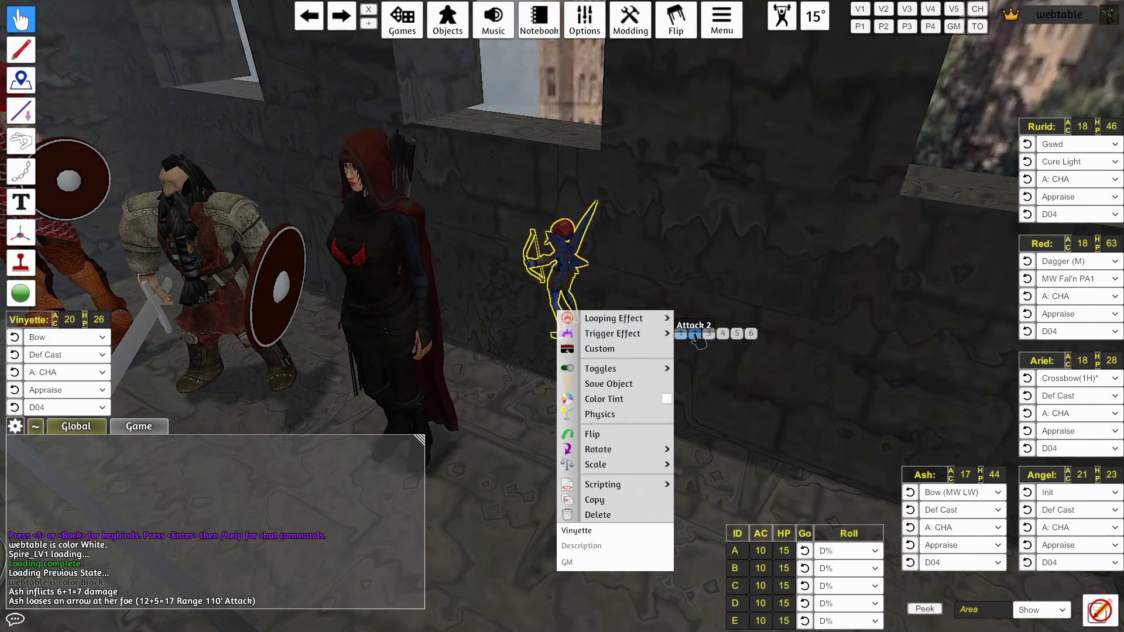
click(695, 334)
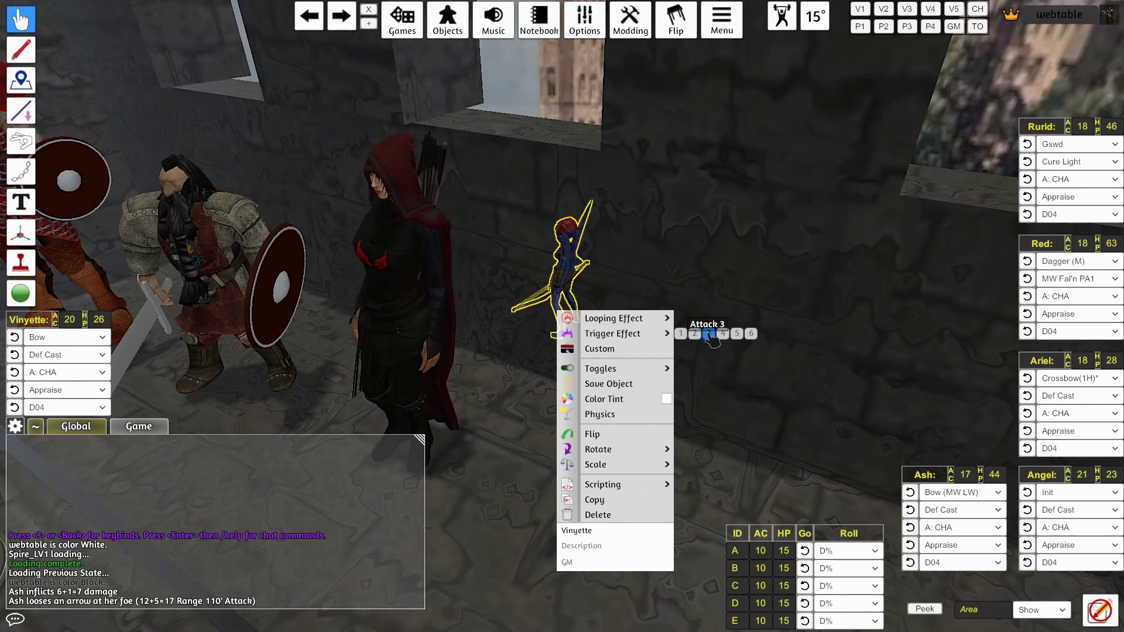
click(709, 333)
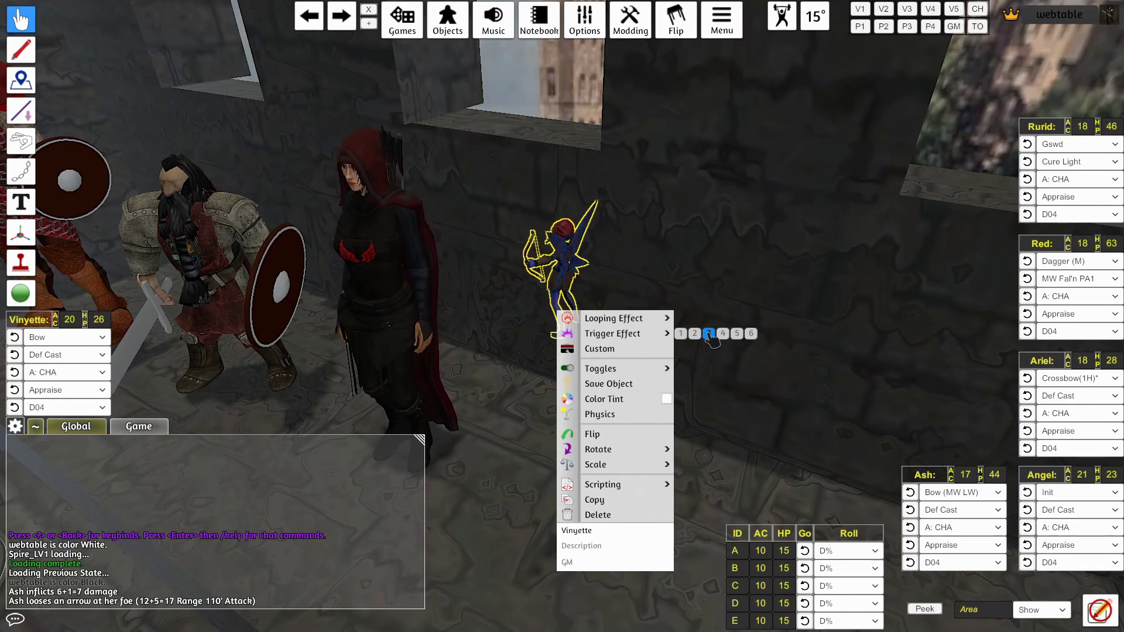
click(723, 334)
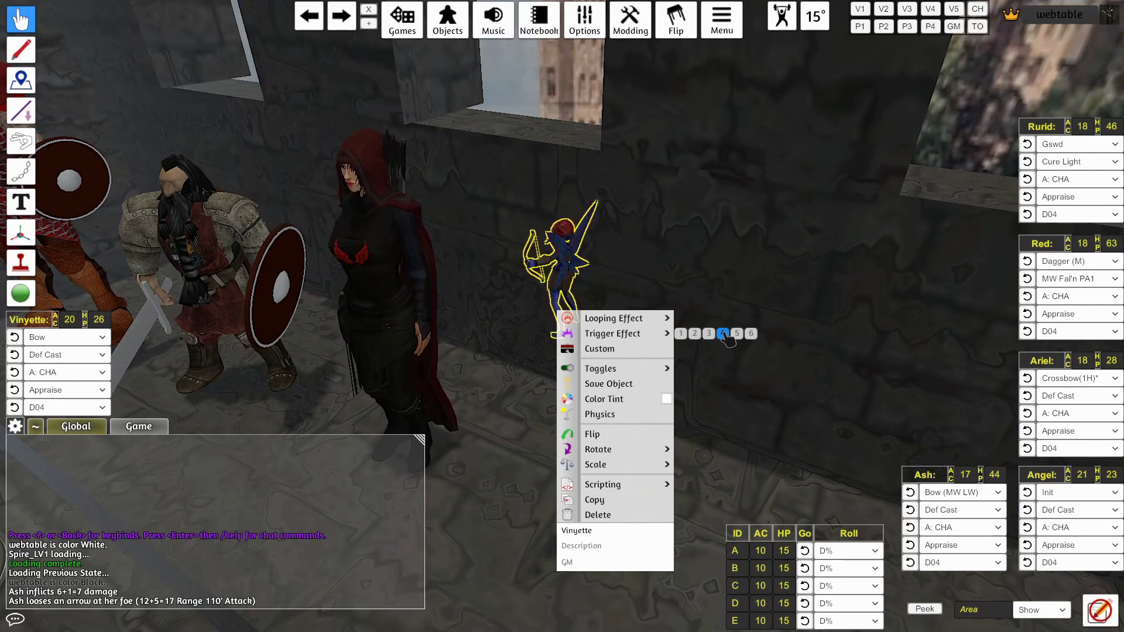
click(738, 334)
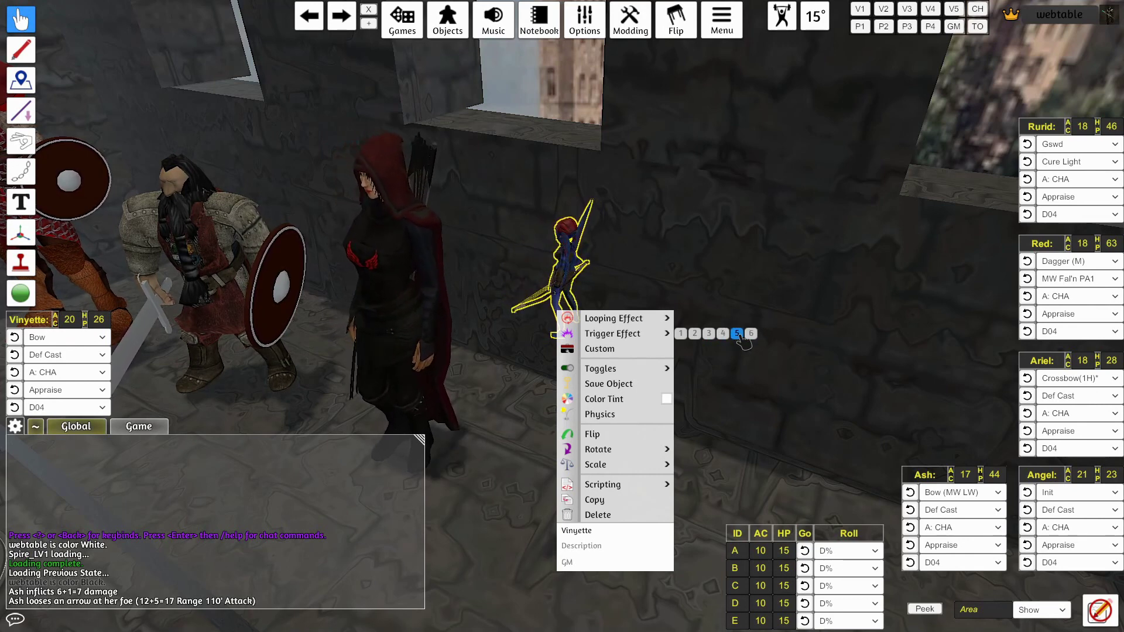
click(752, 334)
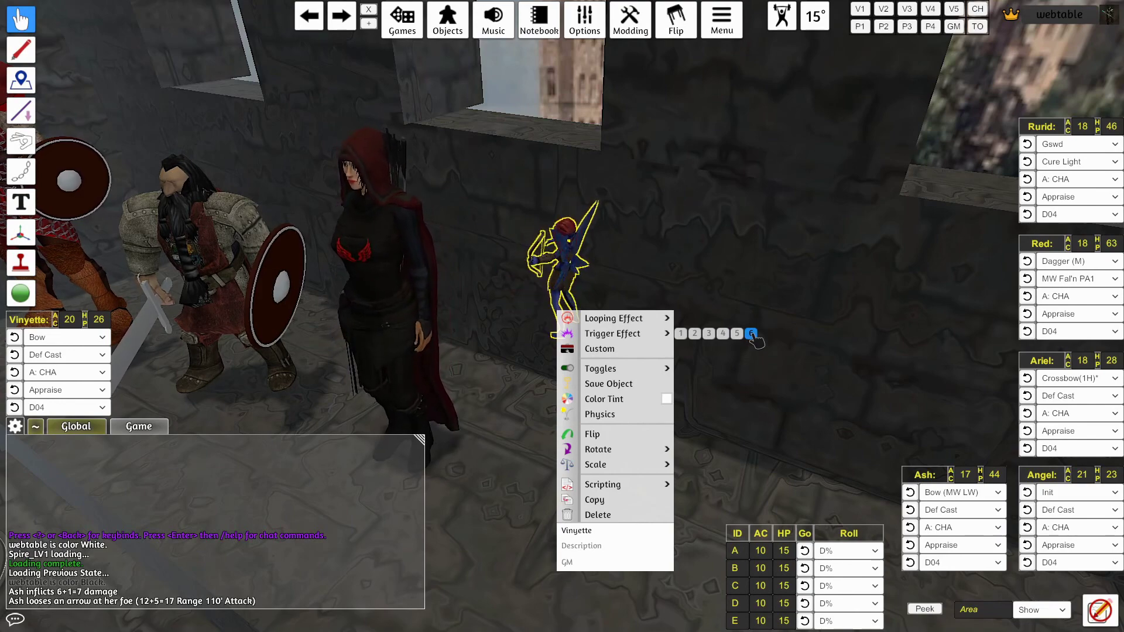
click(719, 277)
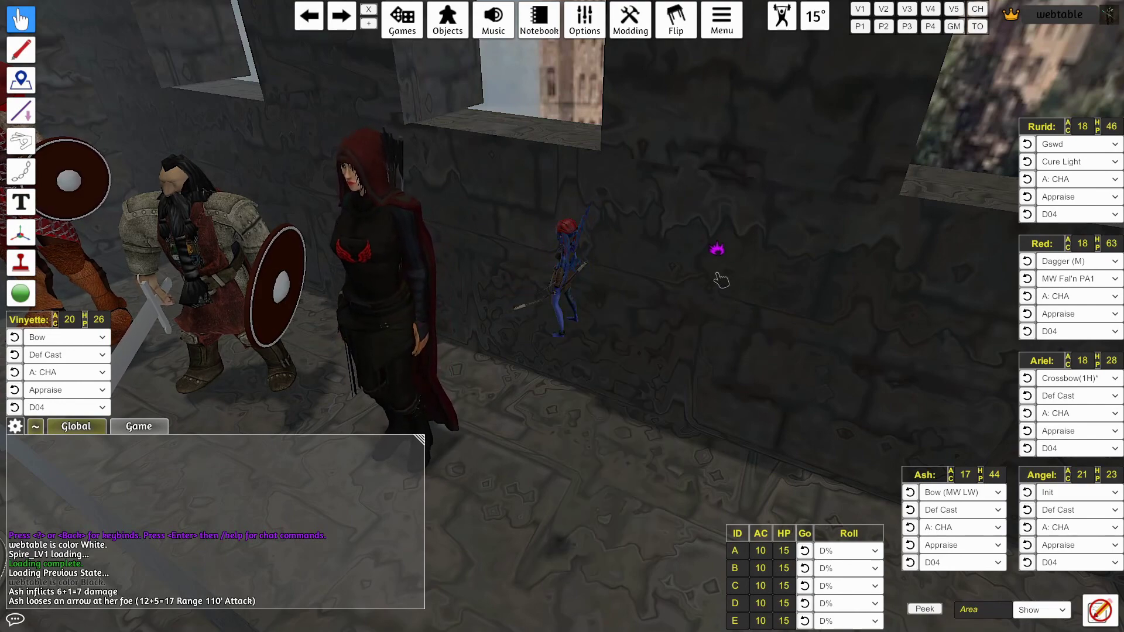
Examine the Kitty figure and the full lineup of animated characters on the battlement walkway
scroll(719, 276, down, 4)
scroll(718, 274, down, 6)
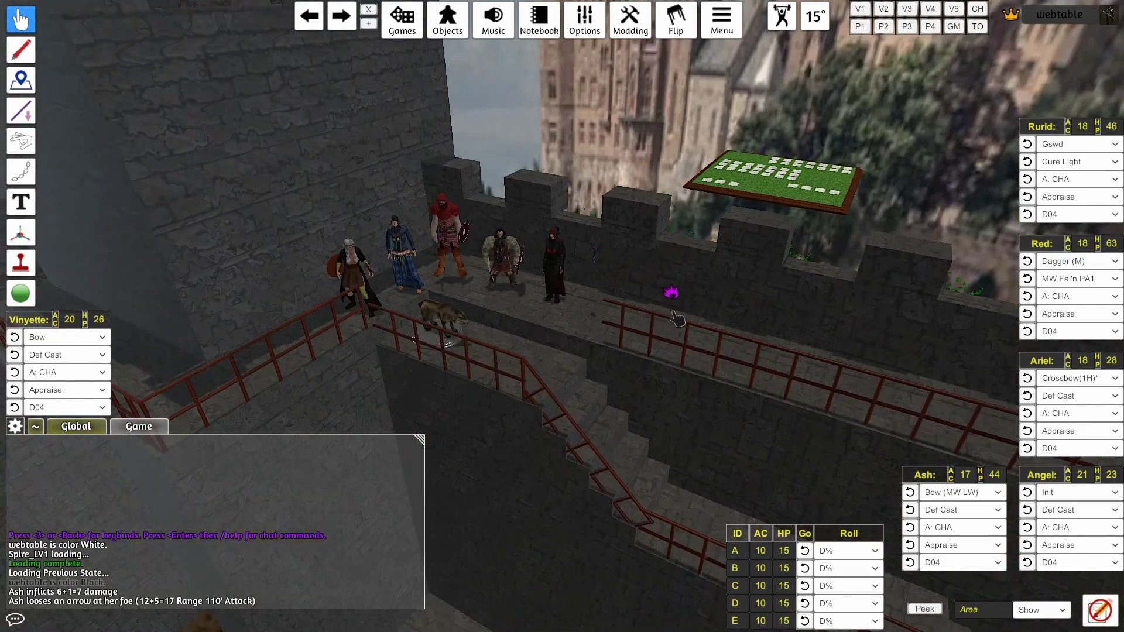
scroll(642, 312, up, 3)
scroll(642, 313, up, 3)
key(a)
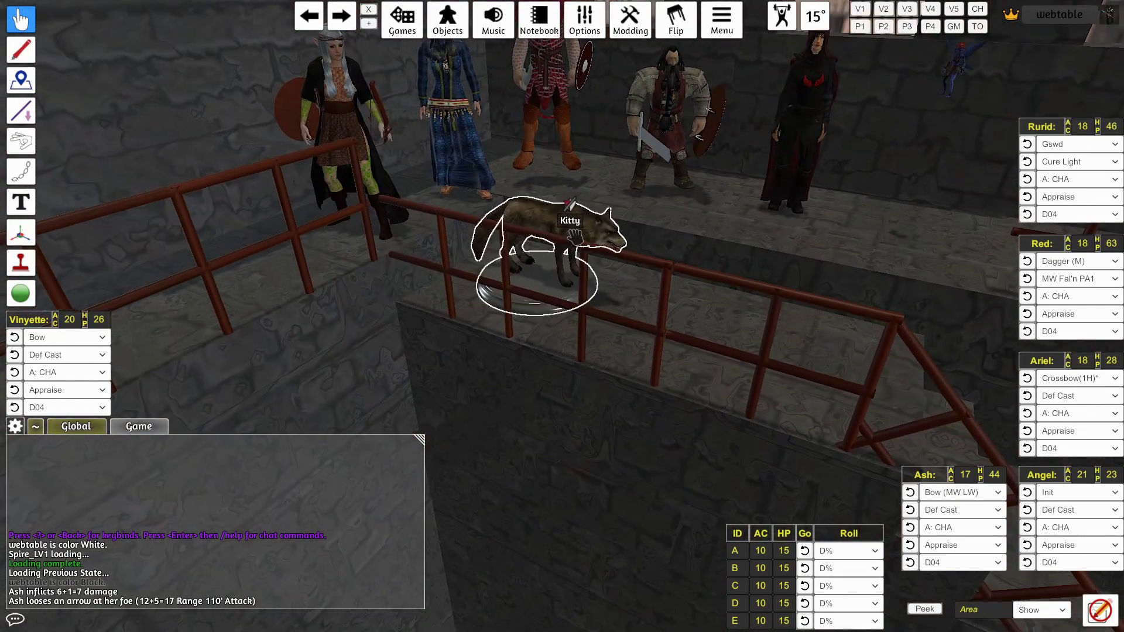
scroll(574, 237, up, 3)
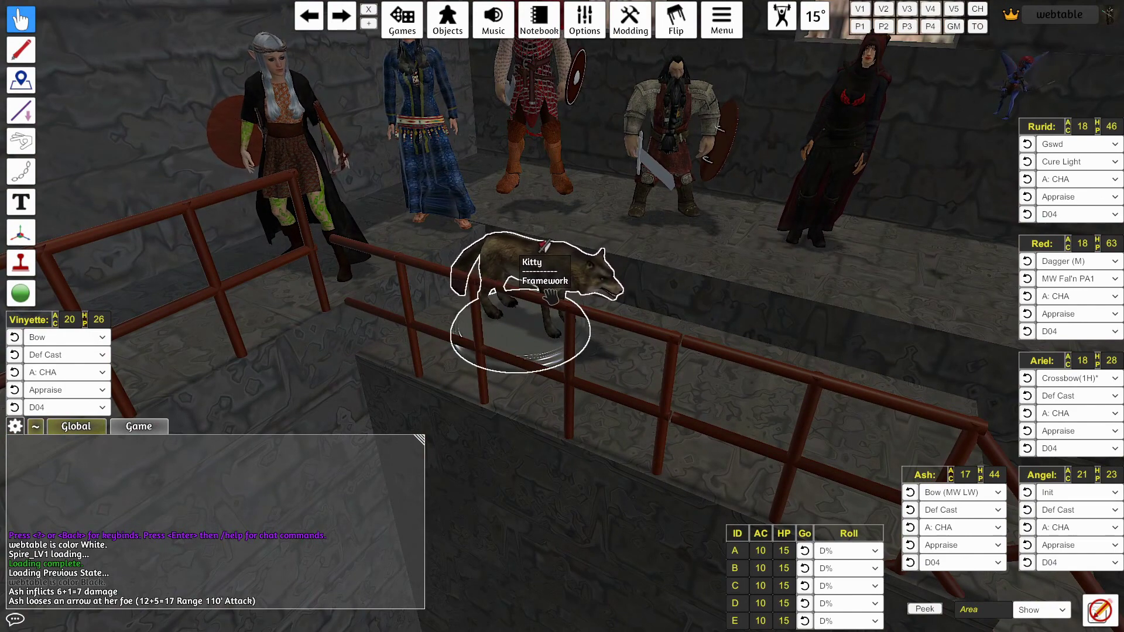
scroll(623, 304, down, 2)
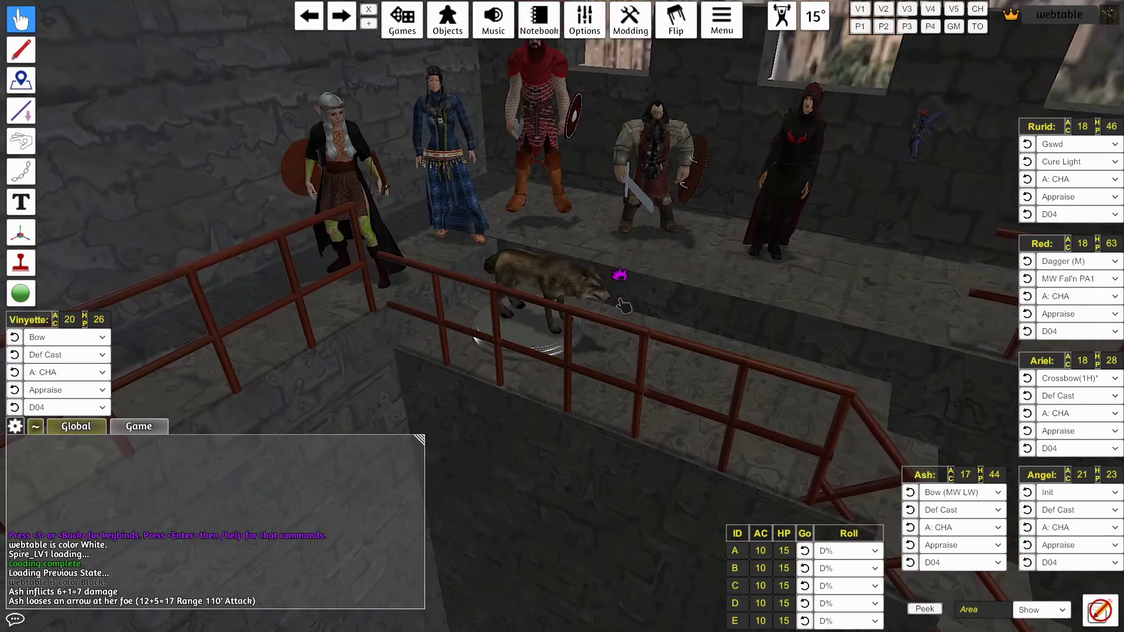
scroll(623, 305, down, 3)
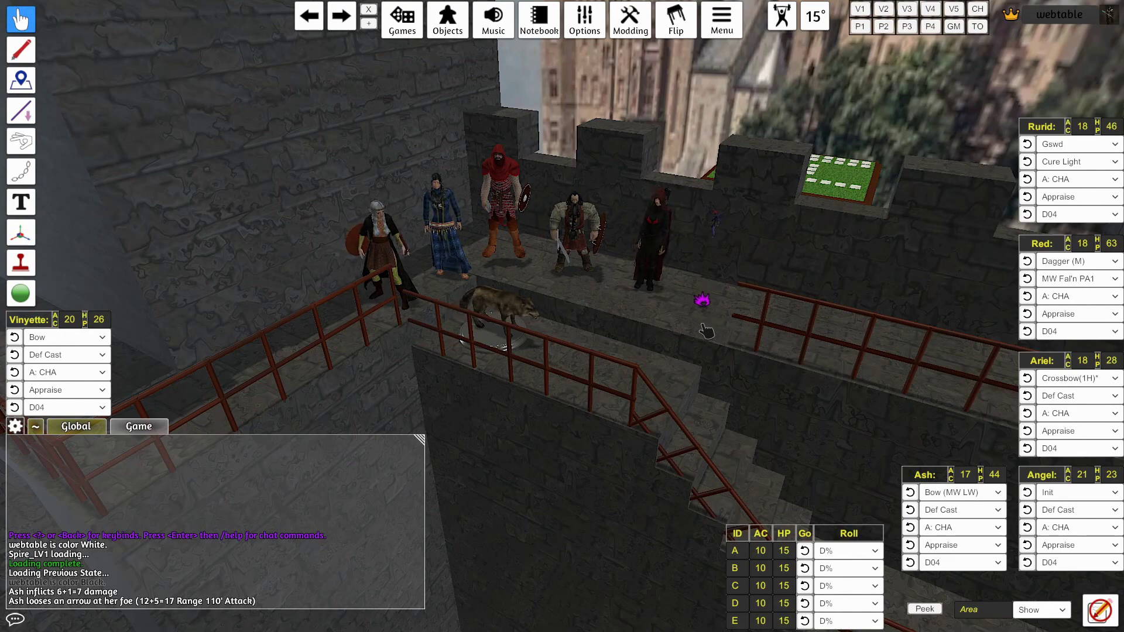
scroll(706, 337, up, 4)
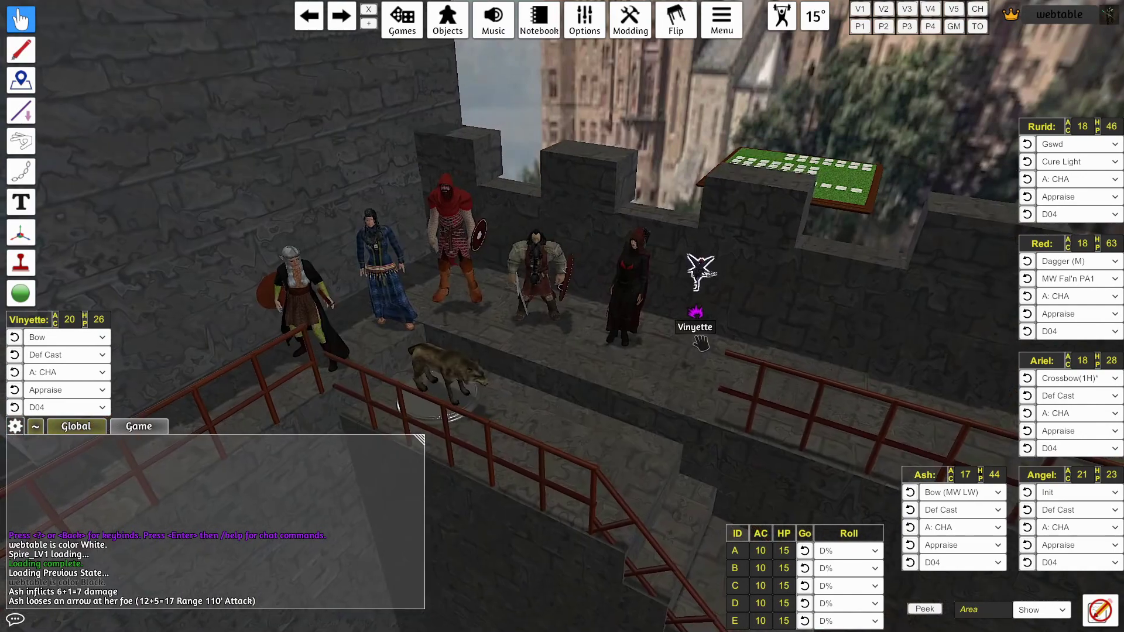
key(a)
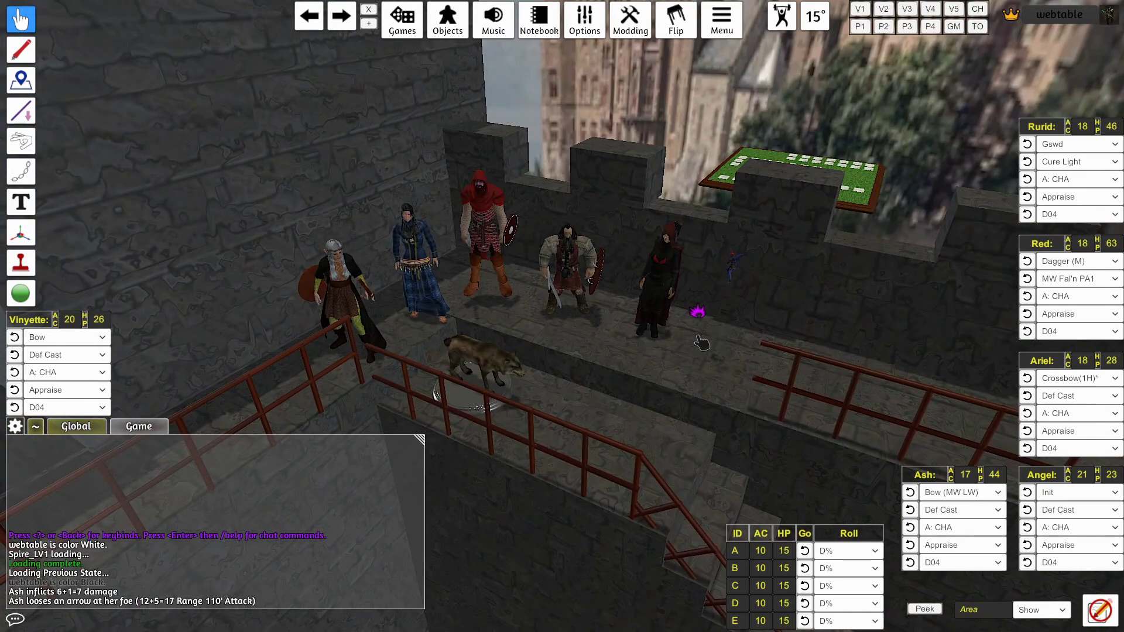